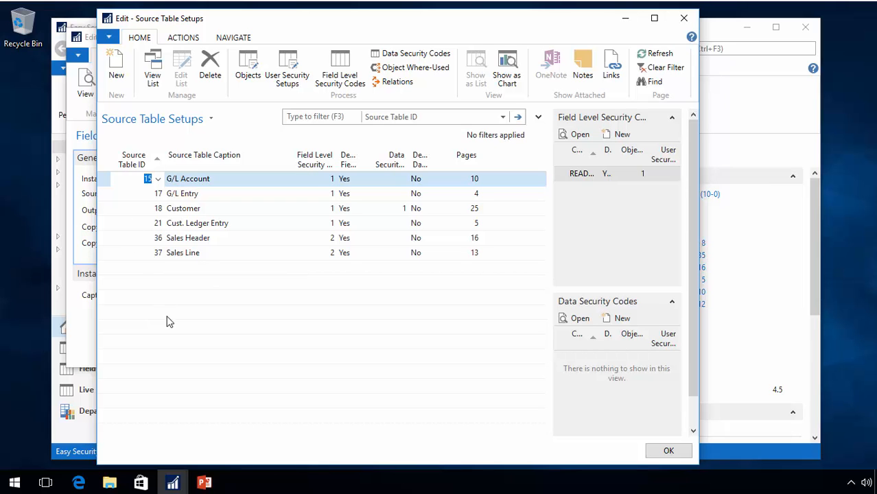
Close the open setup windows and switch the active company to CRONUS North America
{"action": "key", "text": "Escape"}
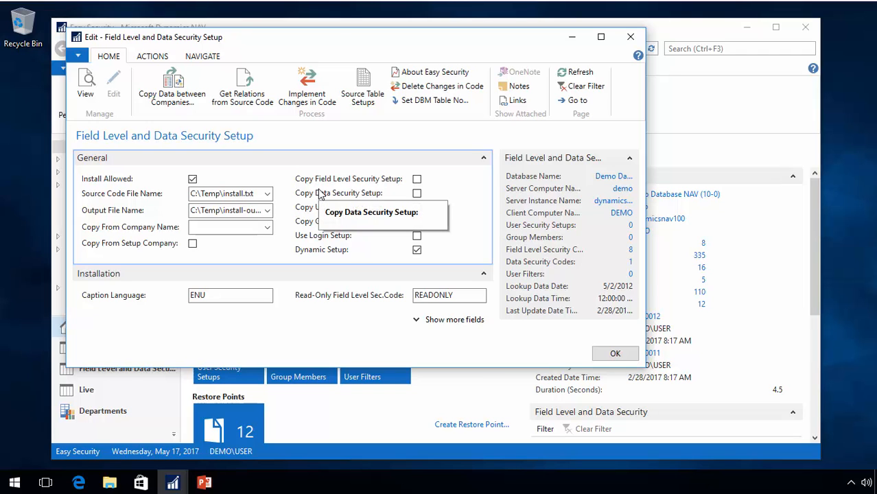
{"action": "key", "text": "Escape"}
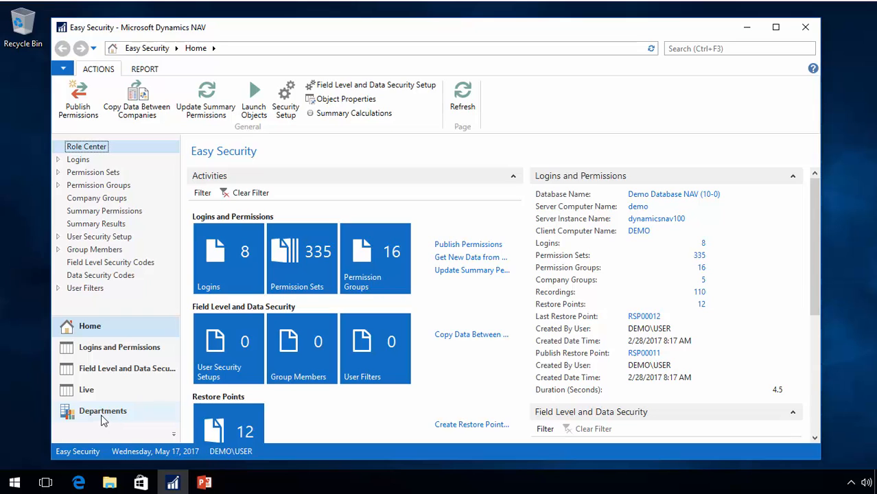
{"action": "left_click", "coordinate": [78, 450]}
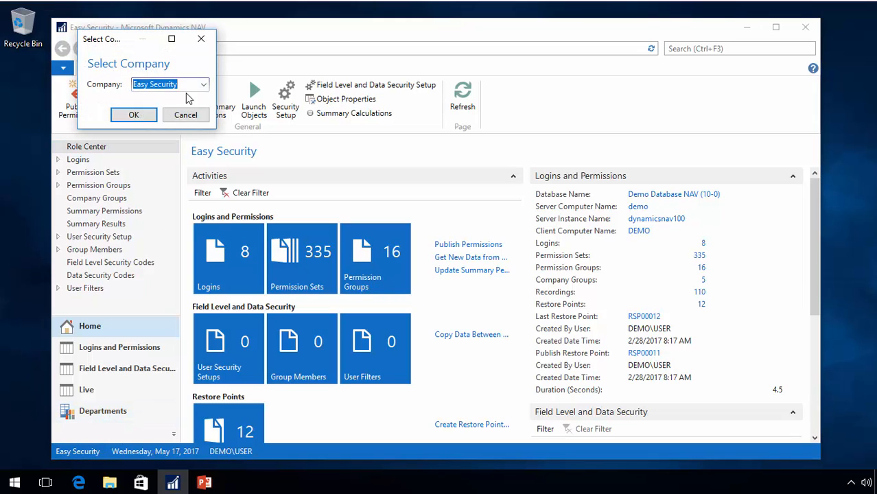
{"action": "left_click", "coordinate": [204, 84]}
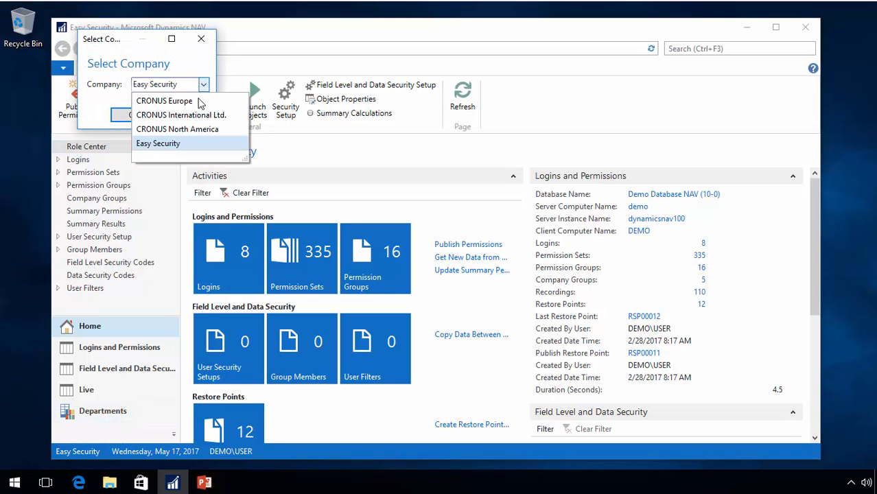
{"action": "left_click", "coordinate": [168, 139]}
{"action": "left_click", "coordinate": [133, 114]}
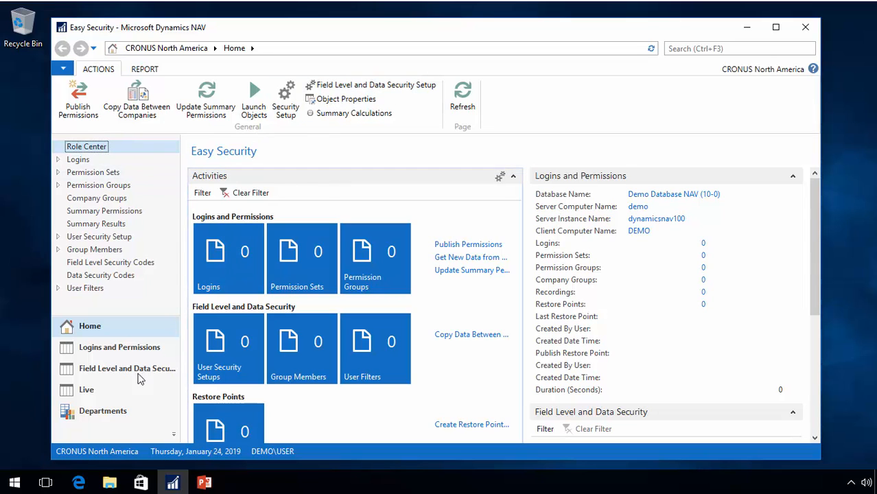
In Field Level and Data Security Setup, set Copy From Company Name to Easy Security
{"action": "left_click", "coordinate": [99, 412]}
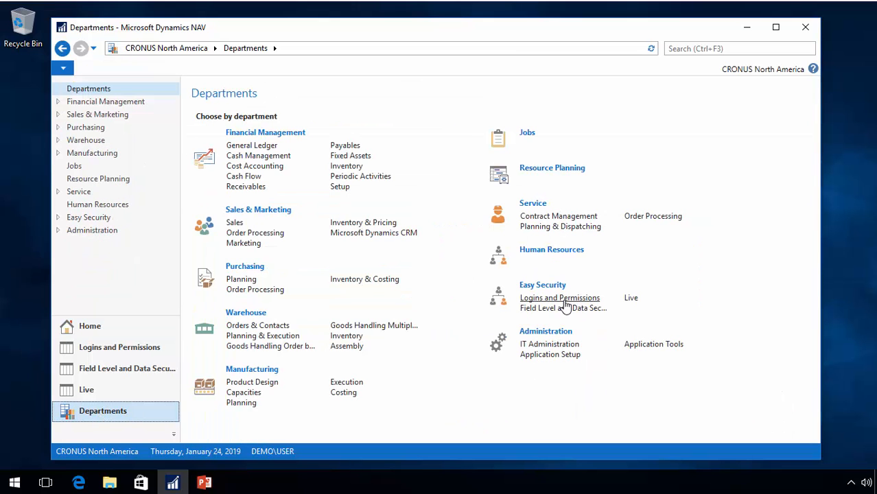
{"action": "left_click", "coordinate": [93, 333]}
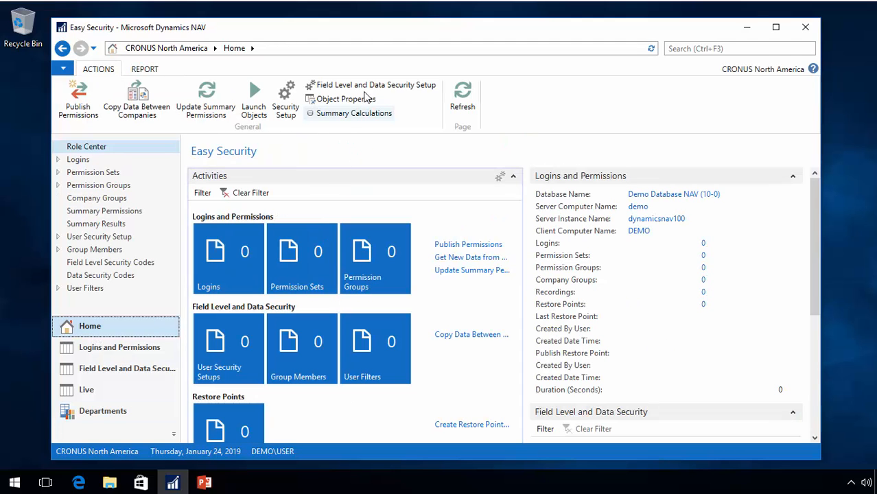
{"action": "left_click", "coordinate": [363, 88]}
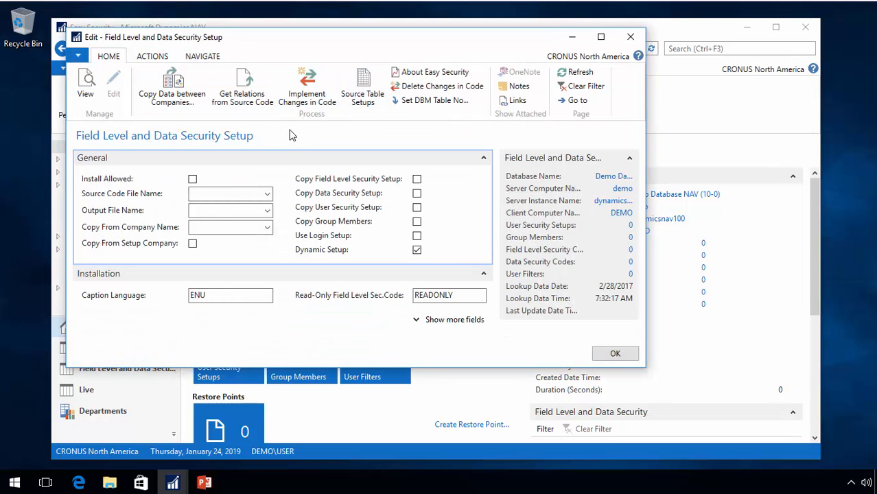
{"action": "left_click", "coordinate": [246, 229]}
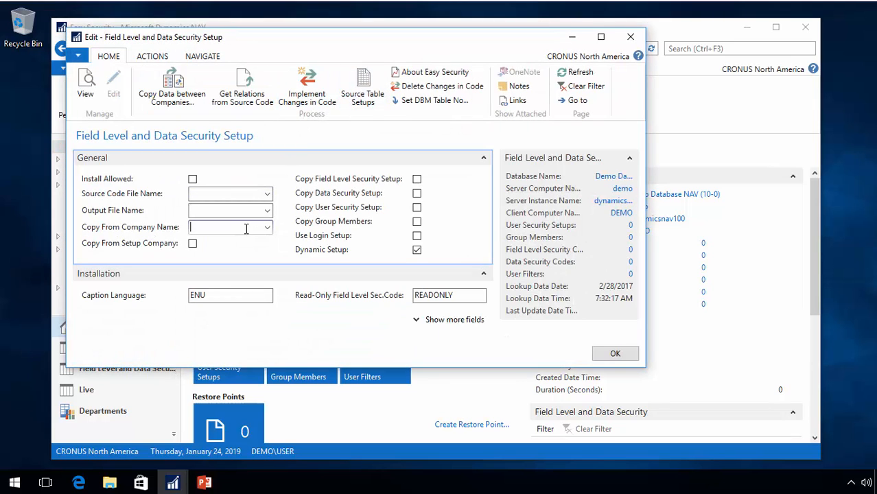
{"action": "left_click", "coordinate": [267, 229]}
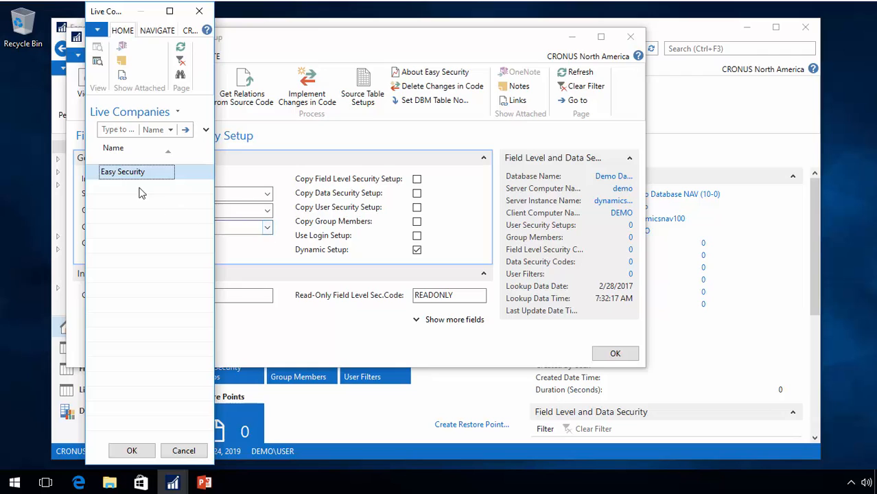
{"action": "left_click", "coordinate": [132, 450]}
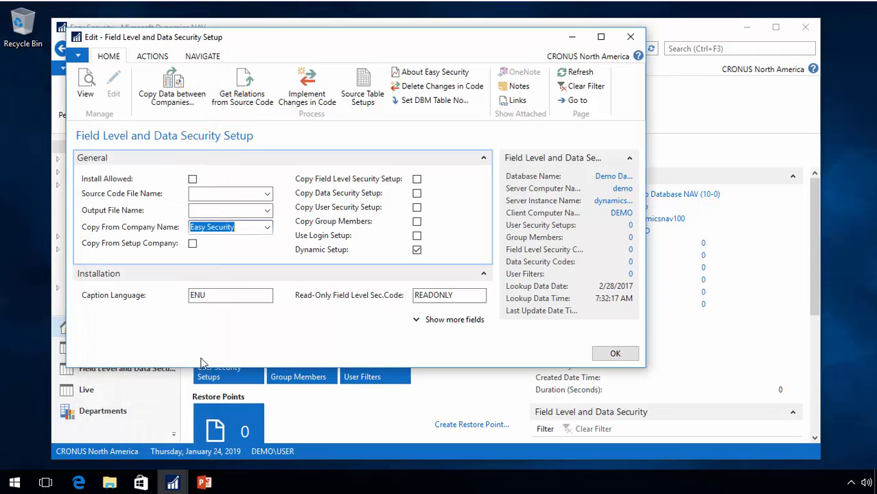
Enable copying from the setup company for field level and data security setups, then copy the data between companies and close the setup
{"action": "left_click", "coordinate": [193, 246]}
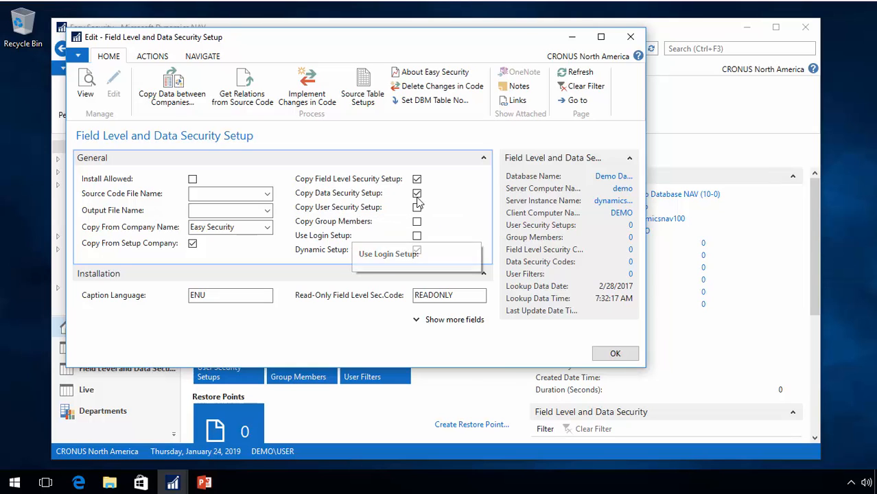
{"action": "left_click", "coordinate": [175, 88]}
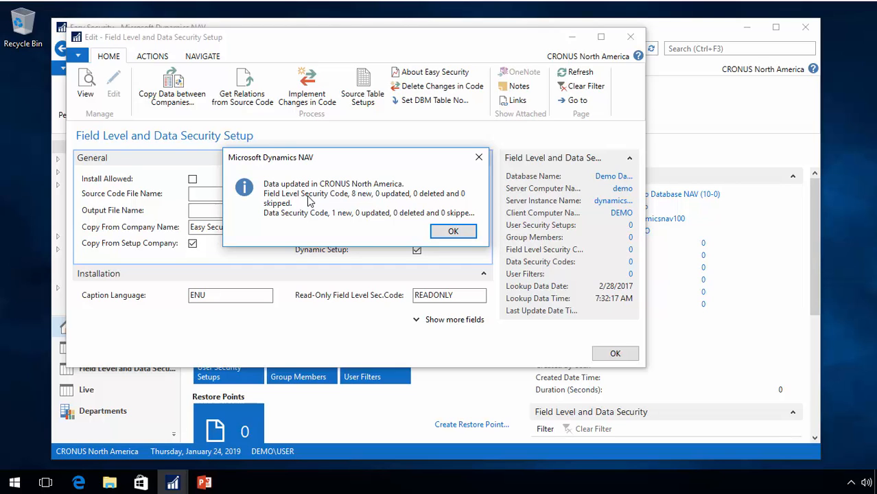
{"action": "key", "text": "Return"}
{"action": "key", "text": "Escape"}
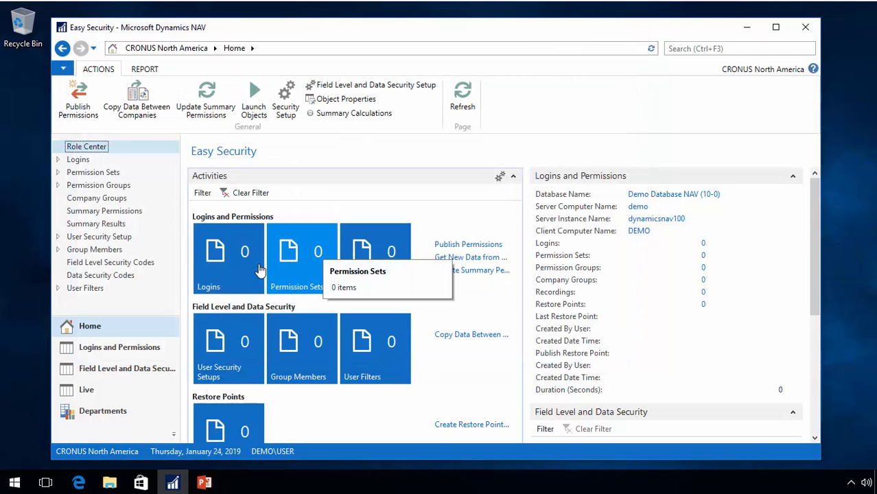
From the Sales & Marketing order processing customer list, check whether the John Haddock Insurance Co. card is editable, then close it
{"action": "left_click", "coordinate": [89, 415]}
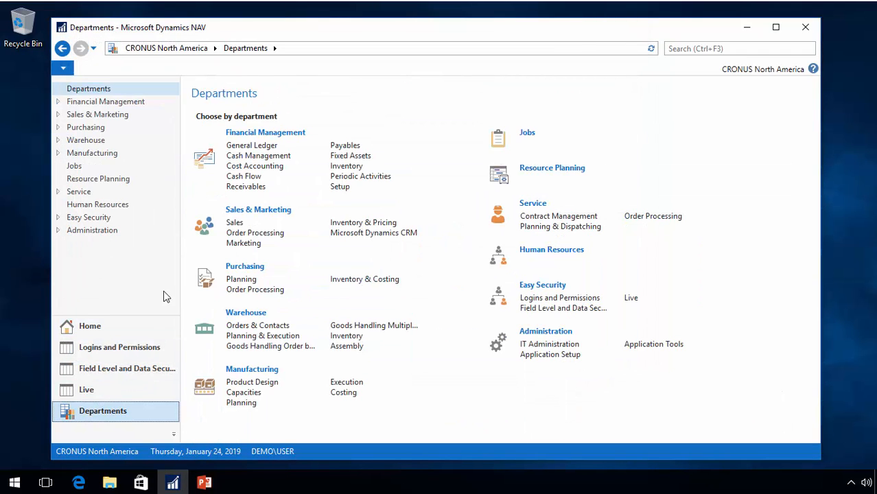
{"action": "left_click", "coordinate": [93, 114]}
{"action": "left_click", "coordinate": [103, 142]}
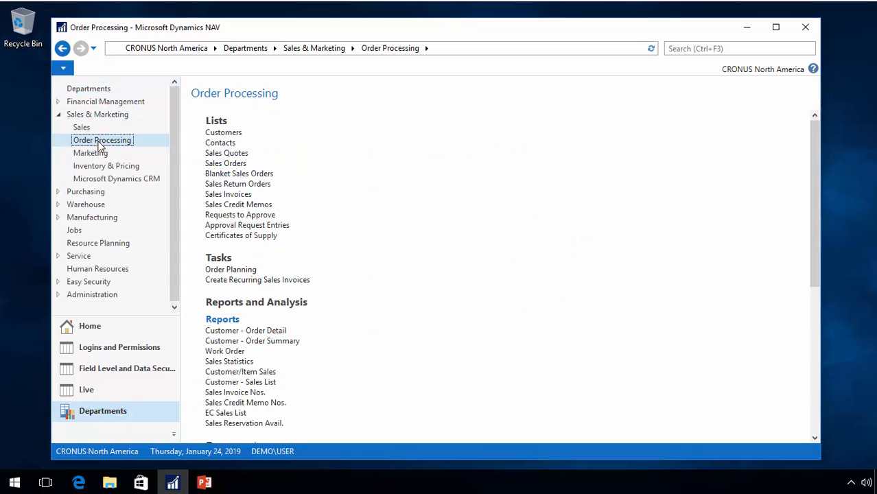
{"action": "left_click", "coordinate": [221, 133]}
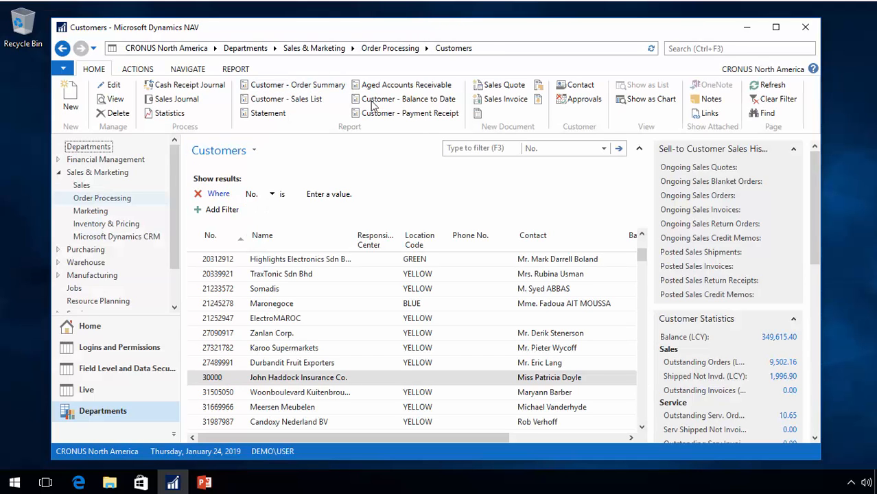
{"action": "left_click", "coordinate": [215, 382]}
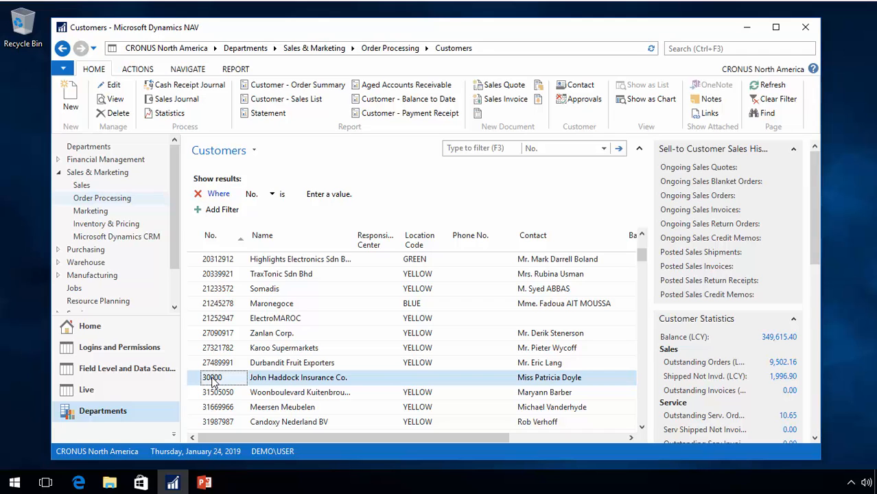
{"action": "double_click", "coordinate": [213, 381]}
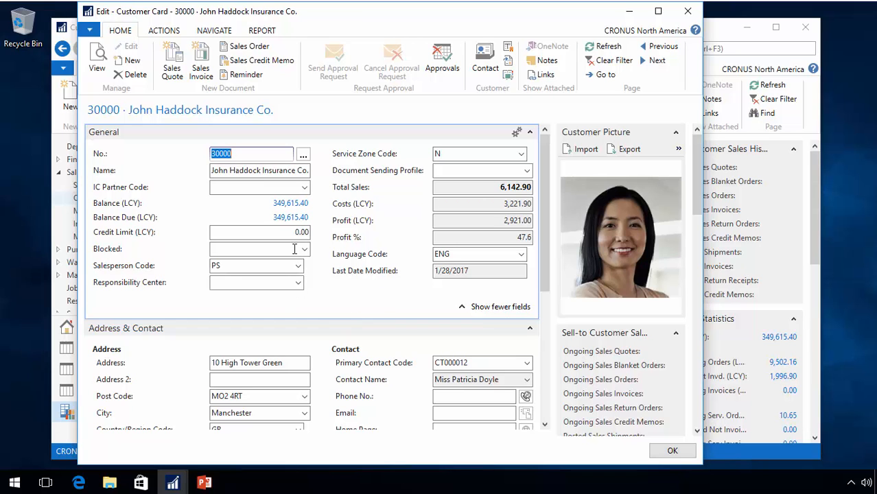
{"action": "key", "text": "Escape"}
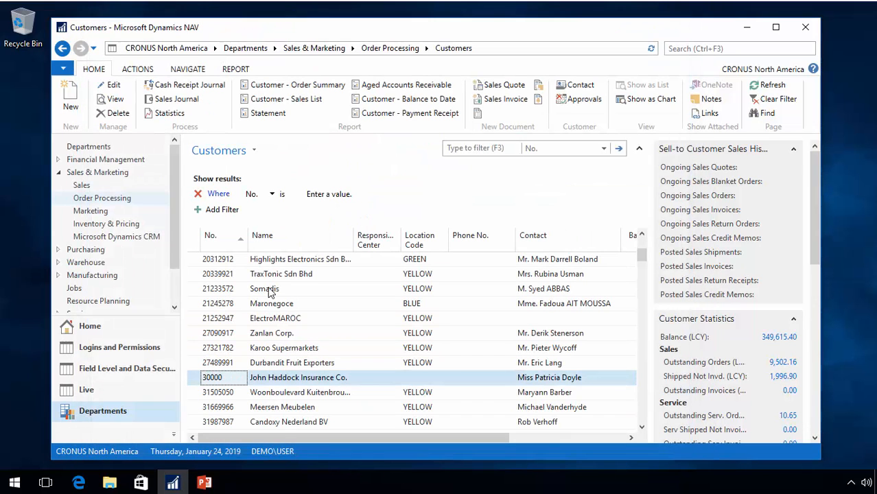
Add a User Security Setup line with a blank User ID, source table 18 (Customer) and field level security code READONLY
{"action": "left_click", "coordinate": [91, 327]}
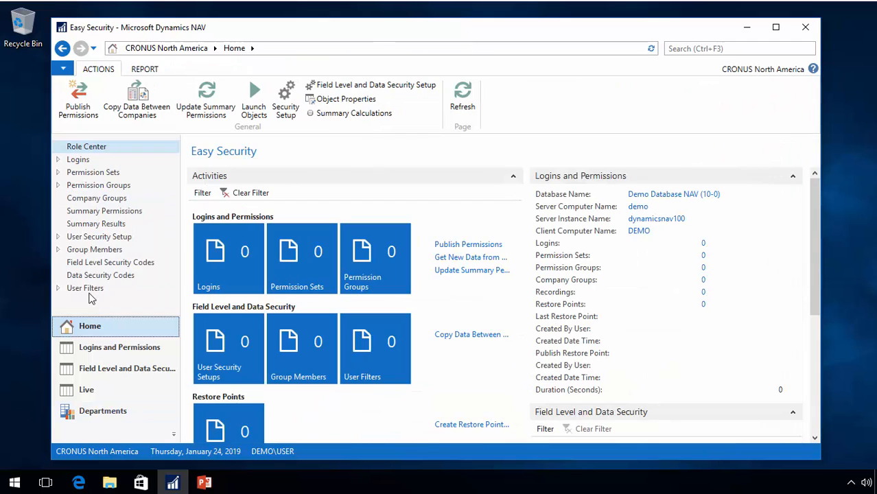
{"action": "left_click", "coordinate": [88, 238]}
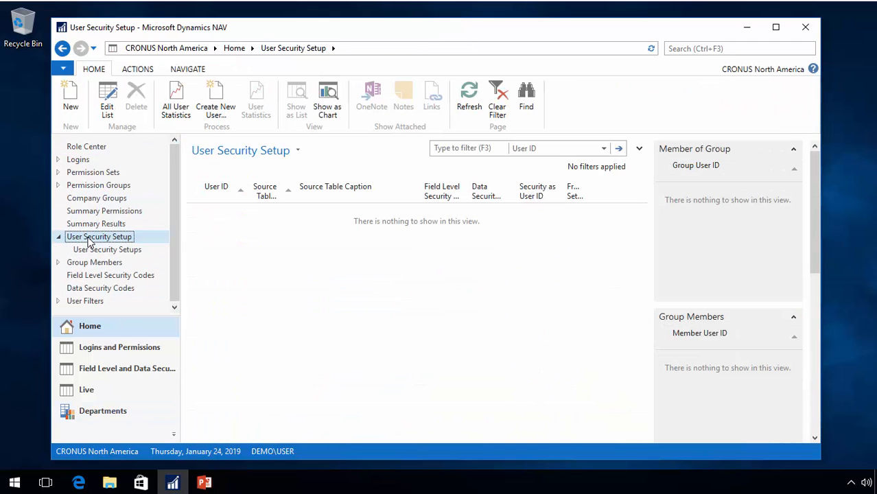
{"action": "left_click", "coordinate": [70, 106]}
{"action": "key", "text": "Tab"}
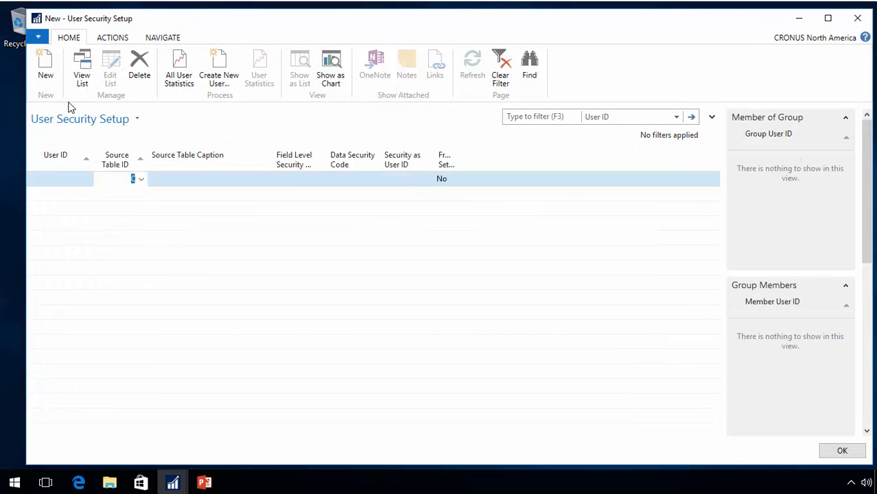
{"action": "key", "text": "Tab"}
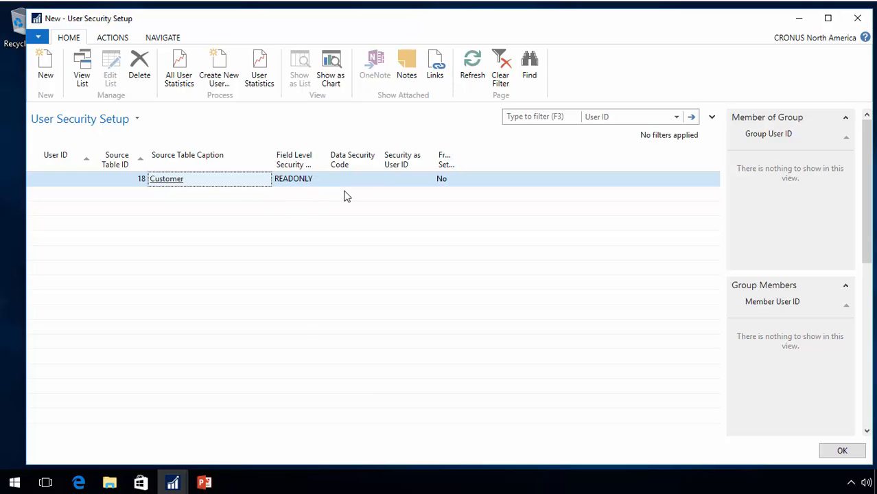
{"action": "key", "text": "Escape"}
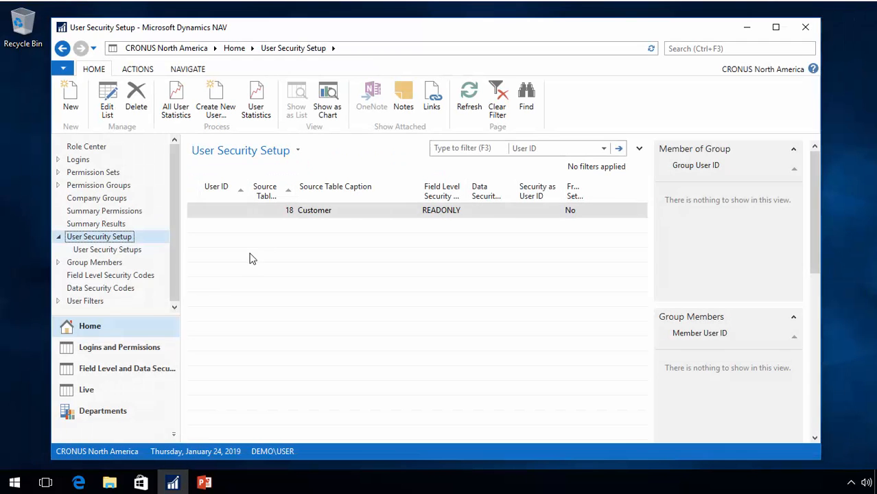
Reopen the John Haddock Insurance Co. customer card to examine how the READONLY code affects its fields and actions, then close it
{"action": "left_click", "coordinate": [117, 413]}
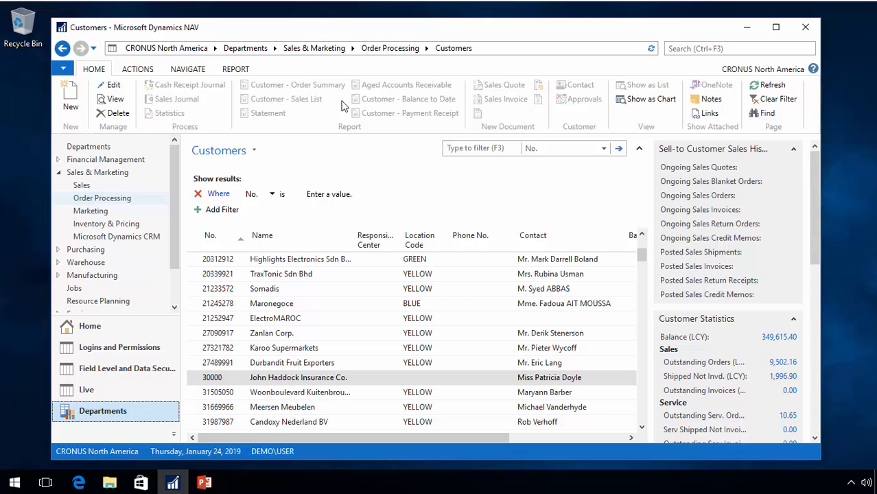
{"action": "double_click", "coordinate": [238, 378]}
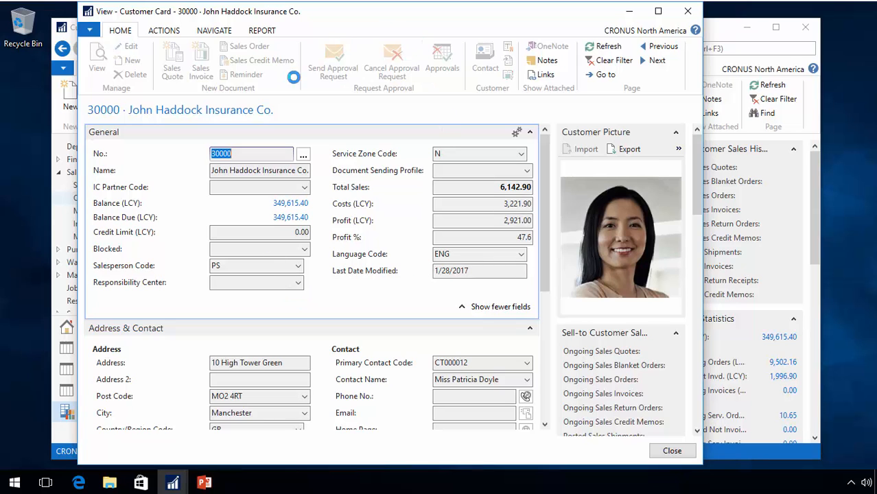
{"action": "scroll", "coordinate": [316, 367], "scroll_direction": "down", "scroll_amount": 2}
{"action": "scroll", "coordinate": [299, 354], "scroll_direction": "down", "scroll_amount": 4}
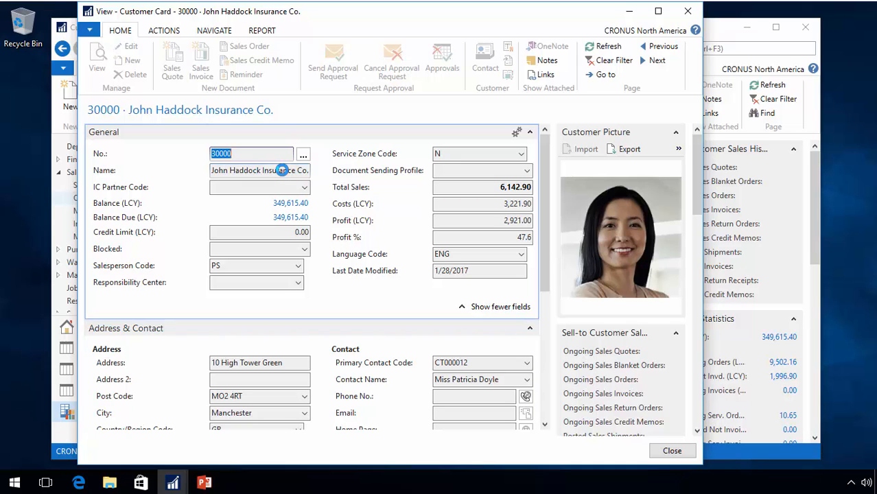
{"action": "key", "text": "Escape"}
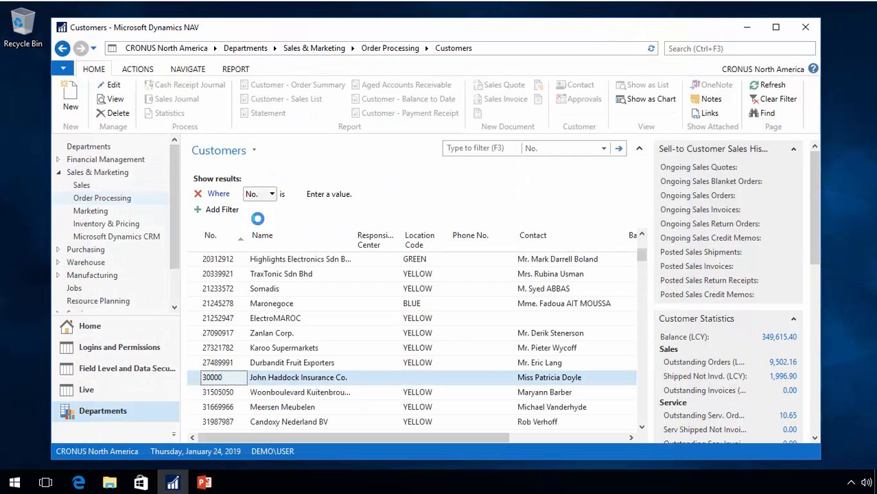
Add a User Security Setup line for DEMO\USER on source table 18 (Customer), leaving the field level and data security codes blank
{"action": "left_click", "coordinate": [100, 326]}
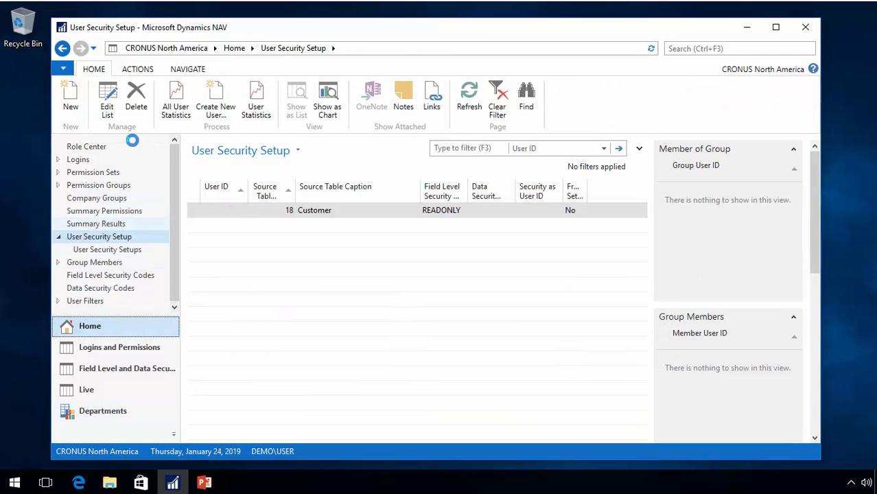
{"action": "left_click", "coordinate": [71, 97]}
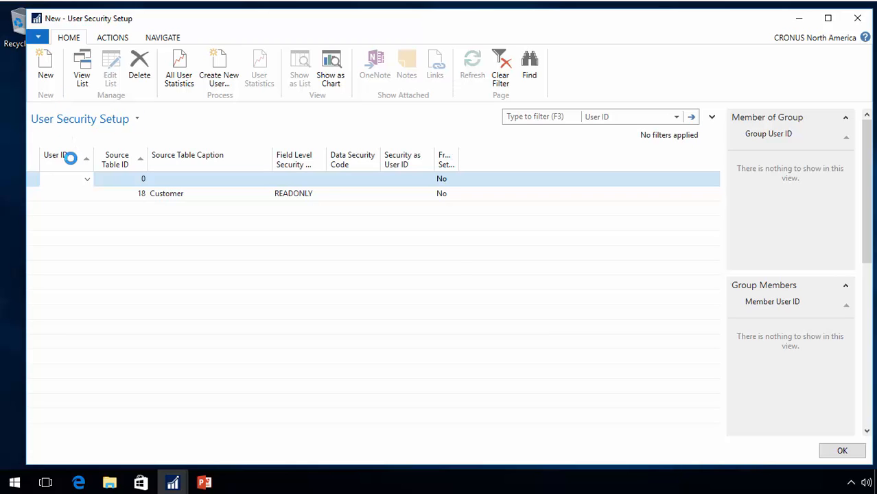
{"action": "left_click", "coordinate": [119, 281]}
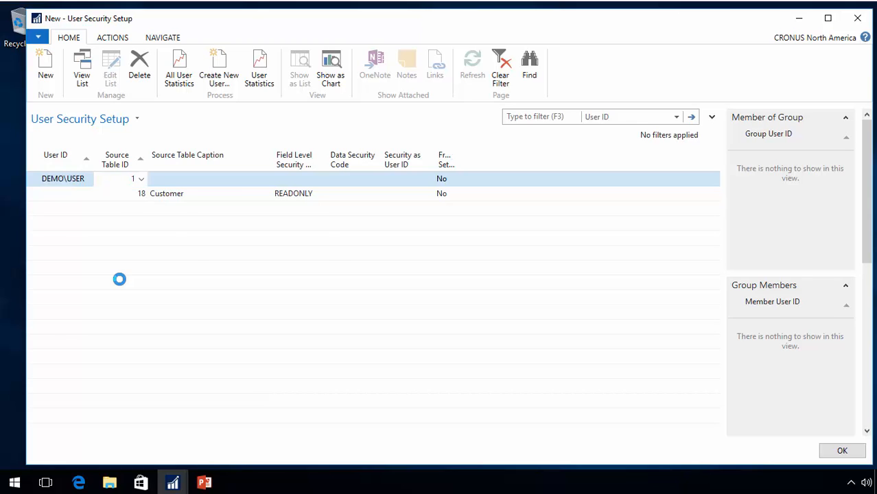
{"action": "key", "text": "Delete"}
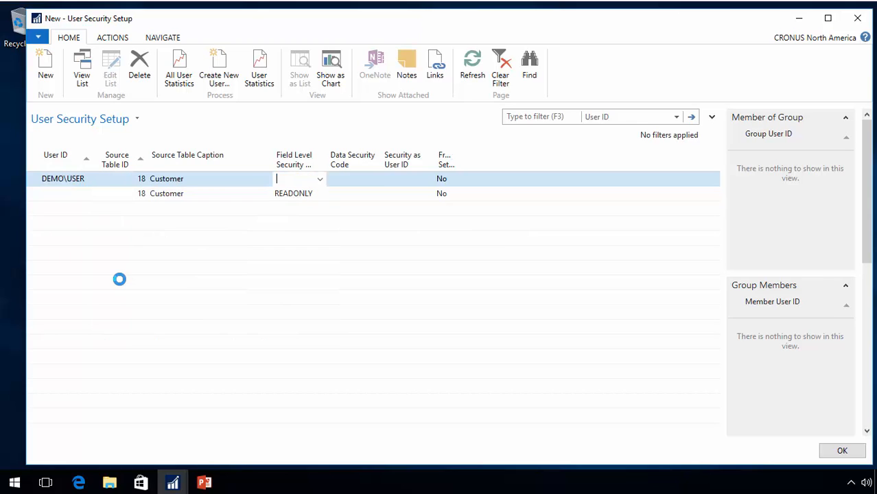
{"action": "key", "text": "Tab"}
{"action": "key", "text": "Down"}
{"action": "key", "text": "Up"}
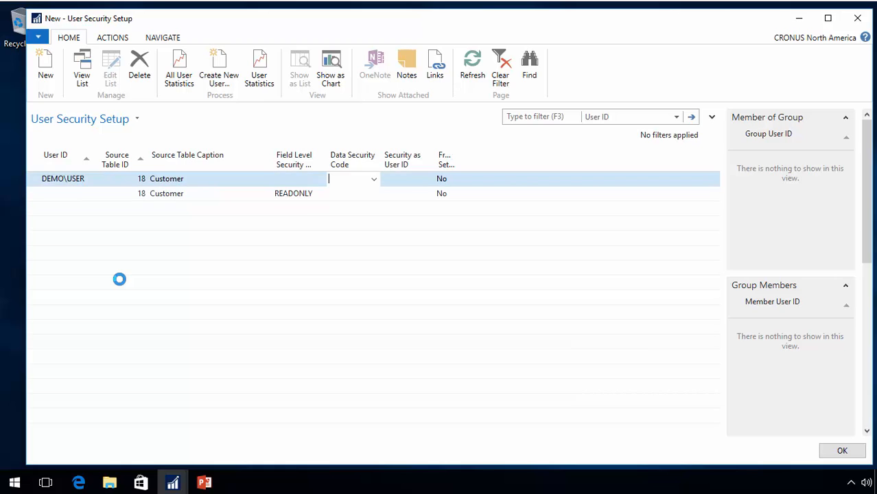
{"action": "key", "text": "shift+Tab"}
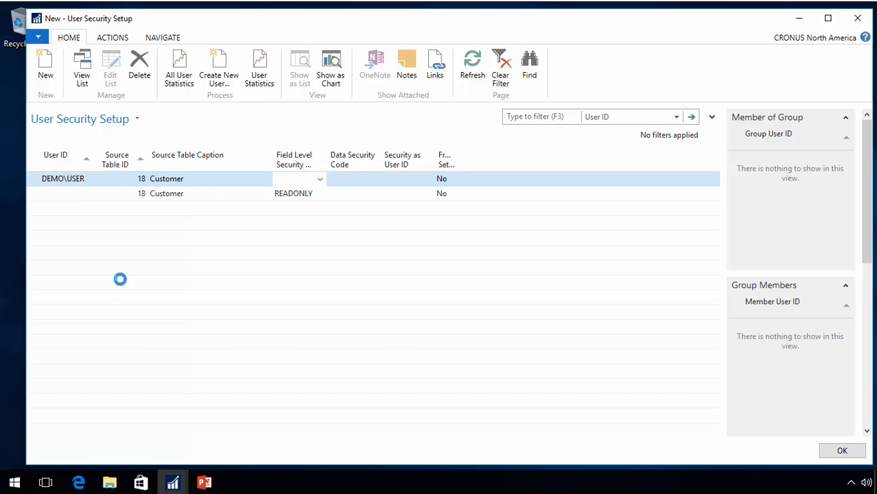
{"action": "key", "text": "Escape"}
Open the John Haddock Insurance Co. card from the customer list to examine which fields and actions DEMO\USER can use, then close it
{"action": "left_click", "coordinate": [103, 412]}
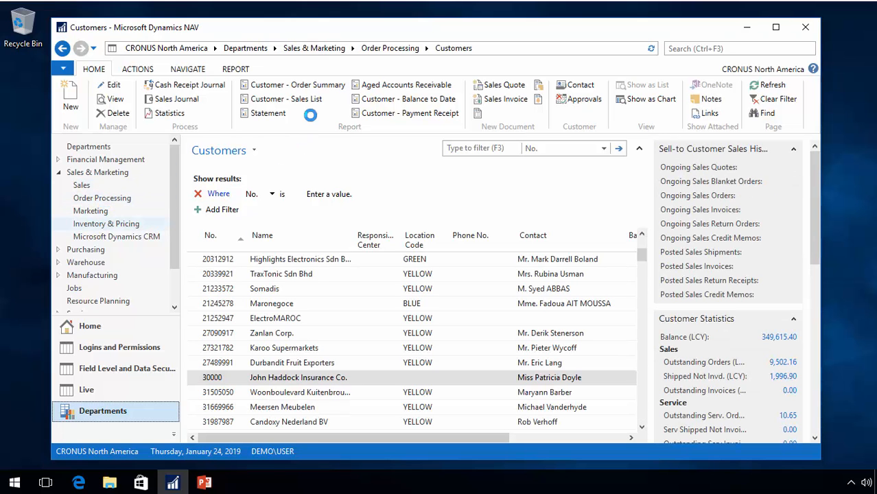
{"action": "double_click", "coordinate": [221, 377]}
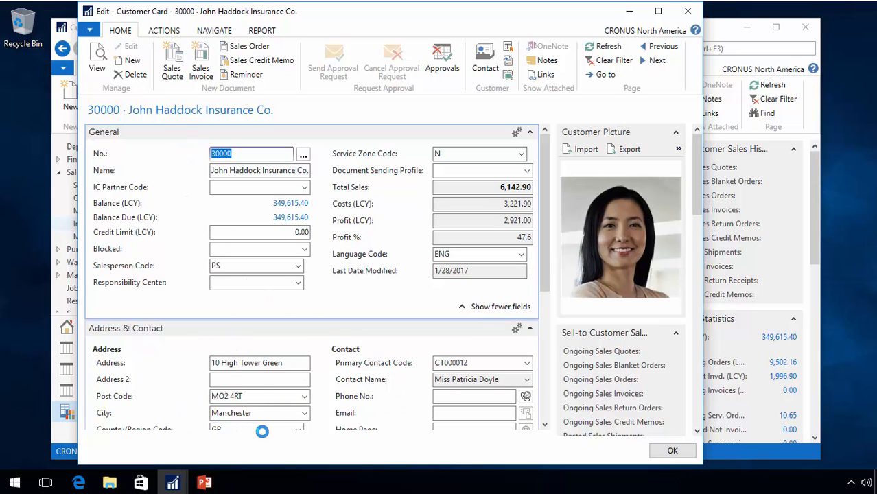
{"action": "scroll", "coordinate": [259, 391], "scroll_direction": "down", "scroll_amount": 6}
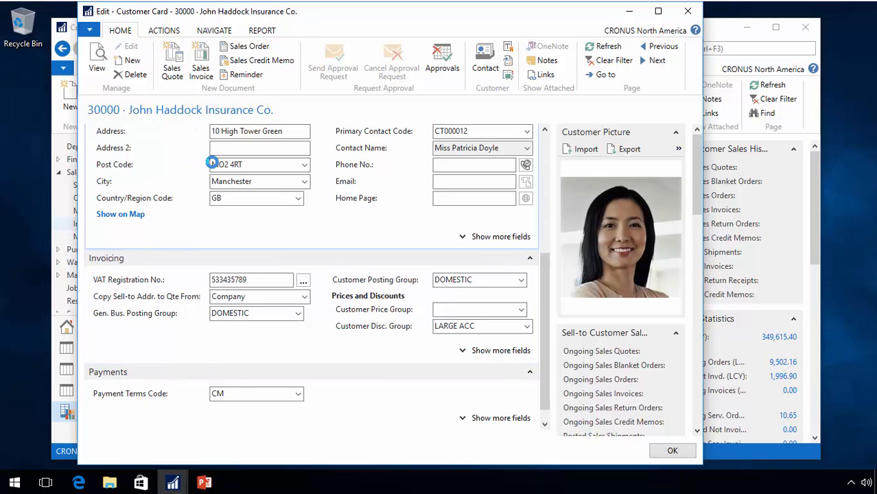
{"action": "scroll", "coordinate": [205, 179], "scroll_direction": "up", "scroll_amount": 2}
{"action": "scroll", "coordinate": [264, 247], "scroll_direction": "up", "scroll_amount": 3}
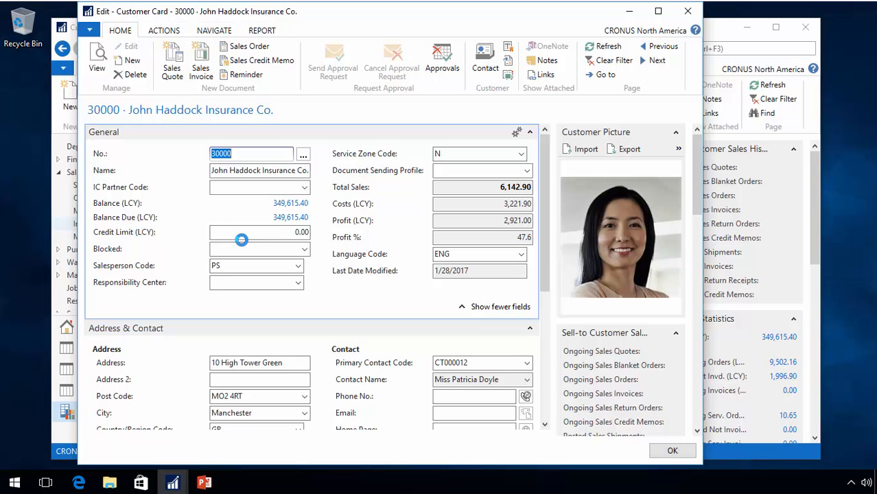
{"action": "key", "text": "Escape"}
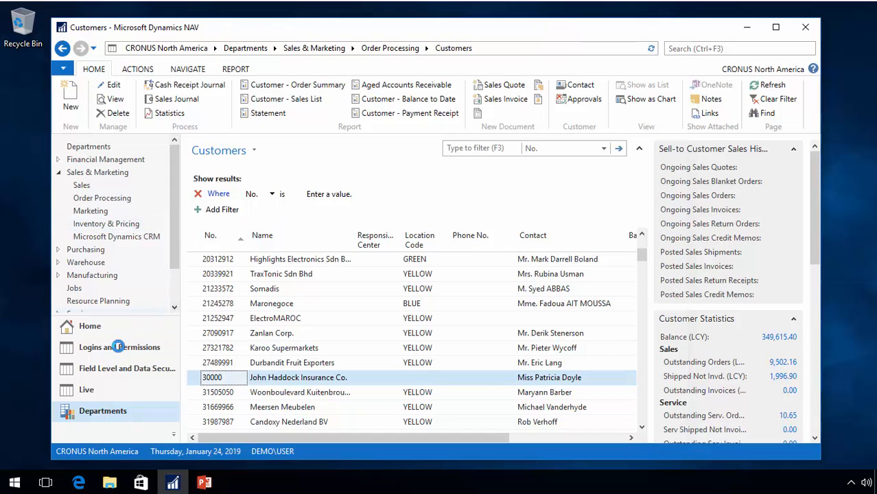
Create a field level security code ADDRESS for source table 18 (Customer), copying permissions from the default code
{"action": "left_click", "coordinate": [91, 327]}
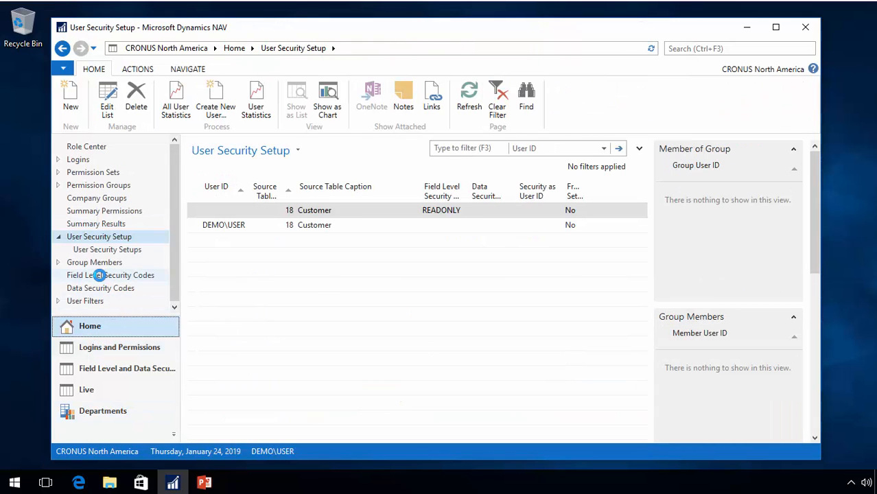
{"action": "left_click", "coordinate": [100, 274]}
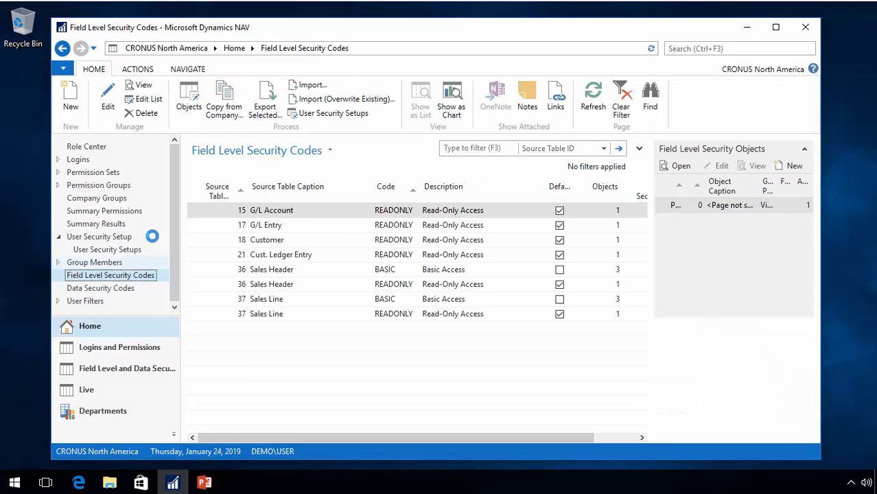
{"action": "left_click", "coordinate": [70, 95]}
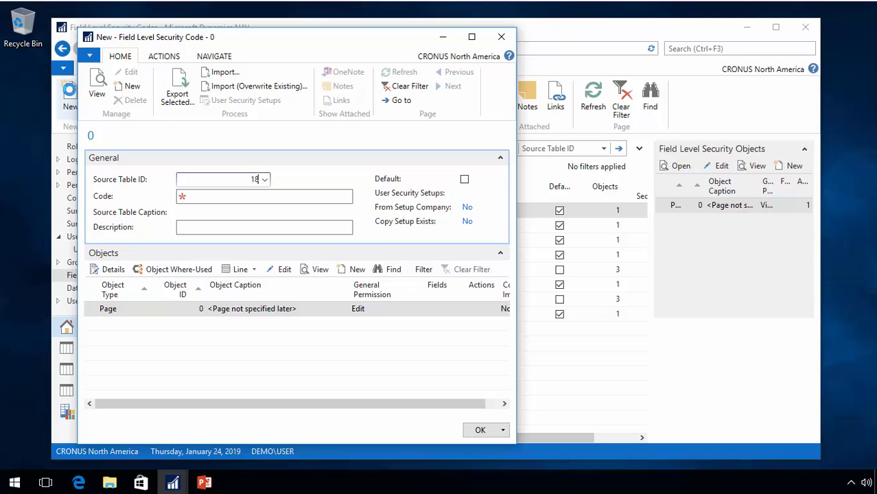
{"action": "type", "text": "18"}
{"action": "key", "text": "Tab"}
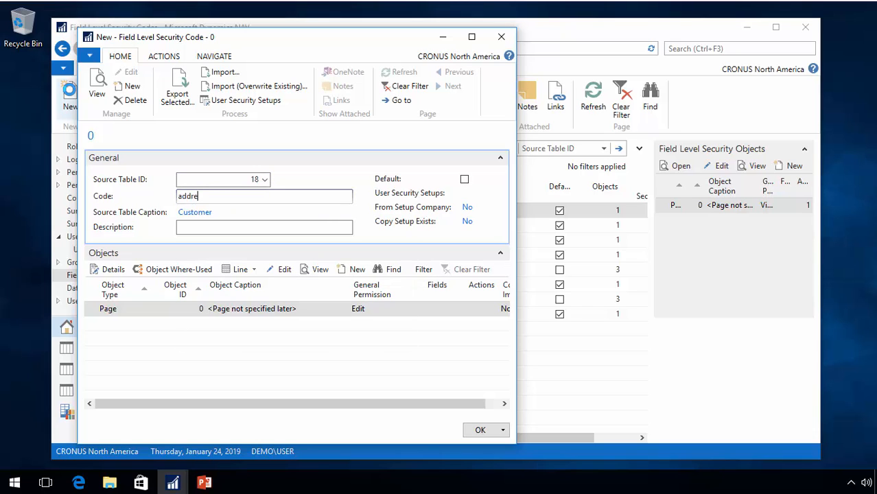
{"action": "key", "text": "Tab"}
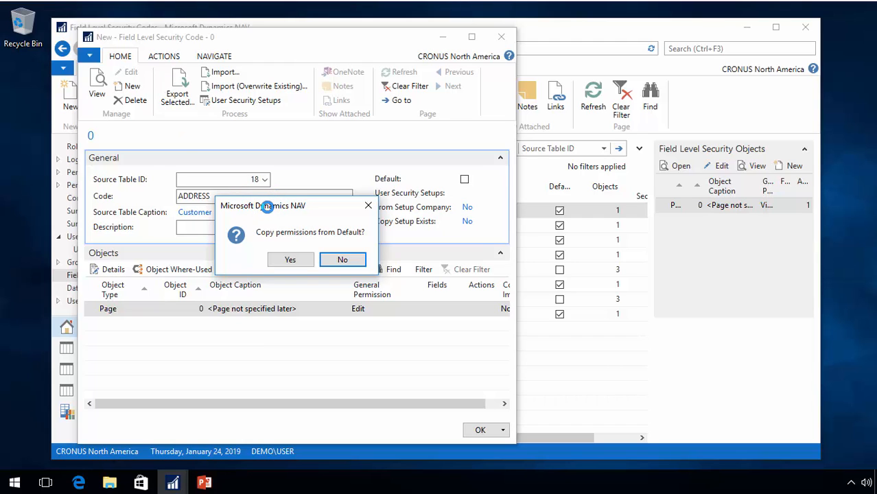
{"action": "left_click_drag", "start_coordinate": [267, 207], "coordinate": [270, 217]}
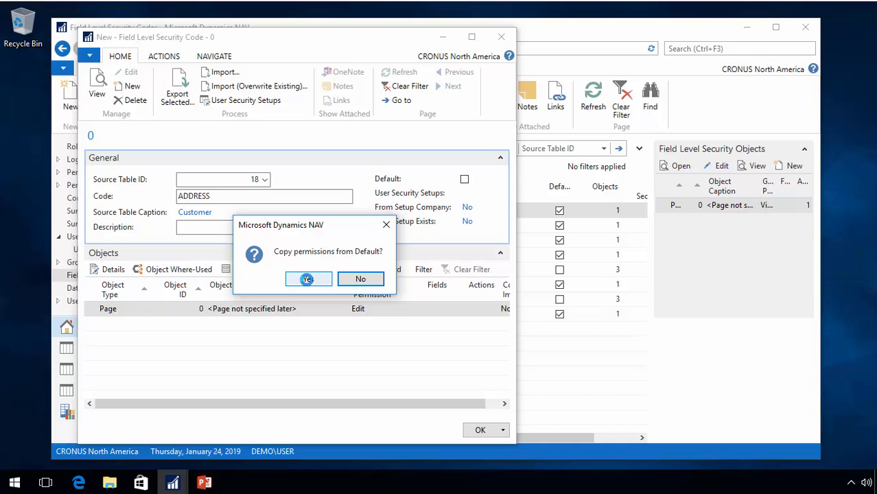
{"action": "left_click", "coordinate": [308, 279]}
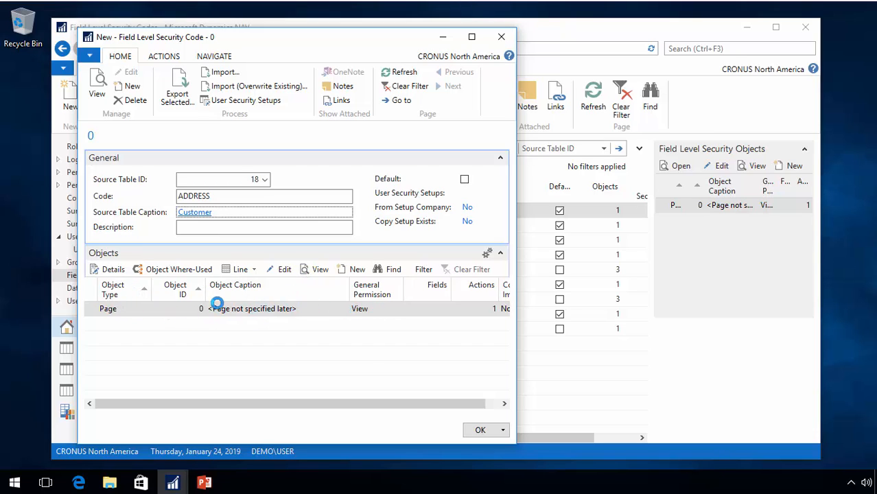
Add page 21 Customer Card to the ADDRESS code's objects with general permission Edit
{"action": "left_click", "coordinate": [397, 310]}
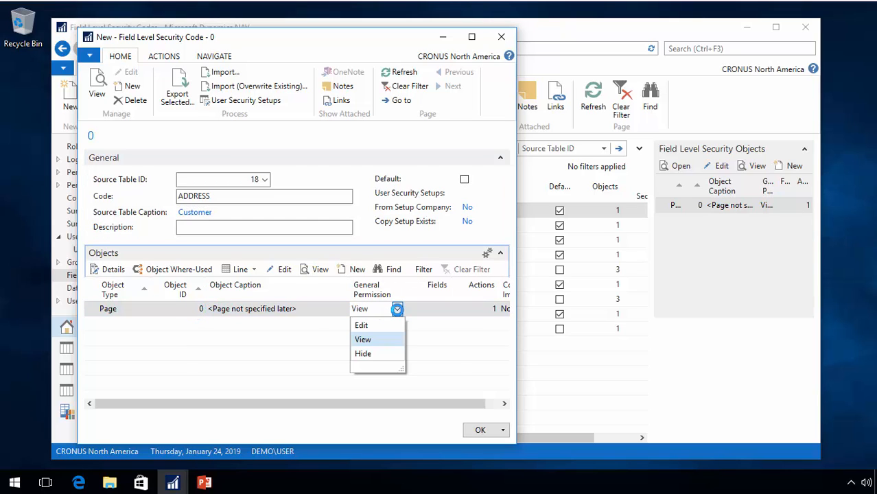
{"action": "left_click", "coordinate": [397, 310]}
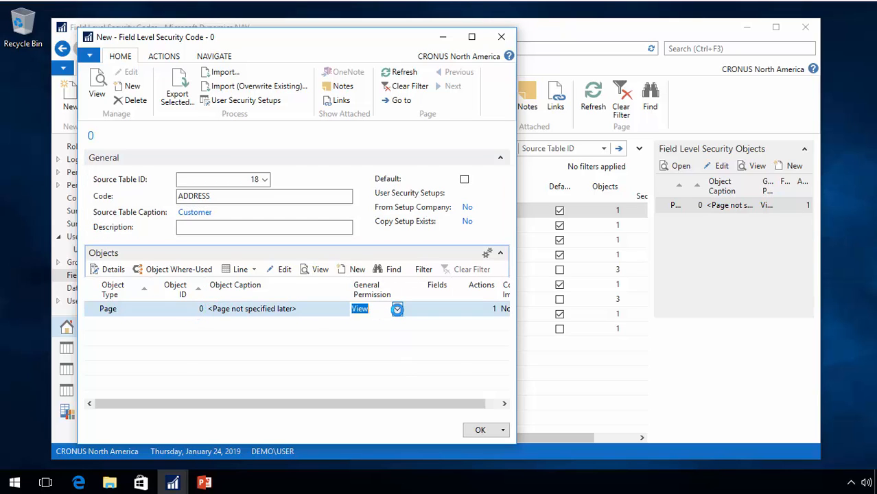
{"action": "left_click", "coordinate": [195, 321]}
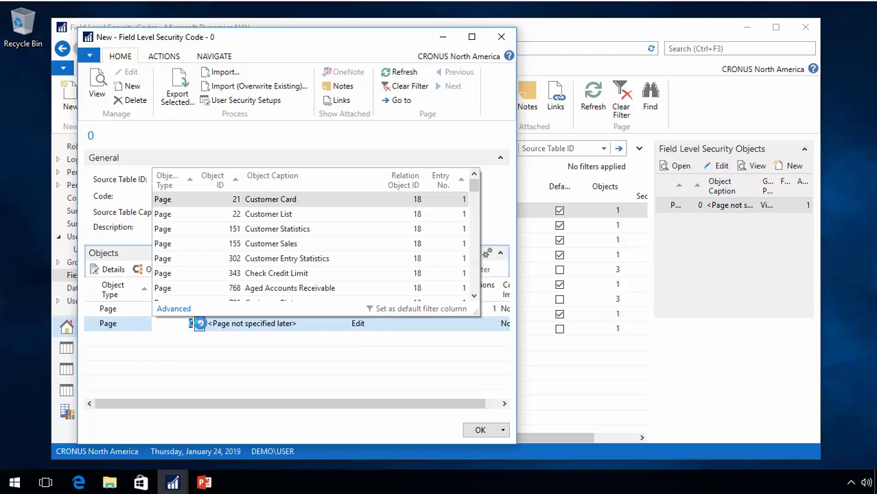
{"action": "left_click", "coordinate": [279, 199]}
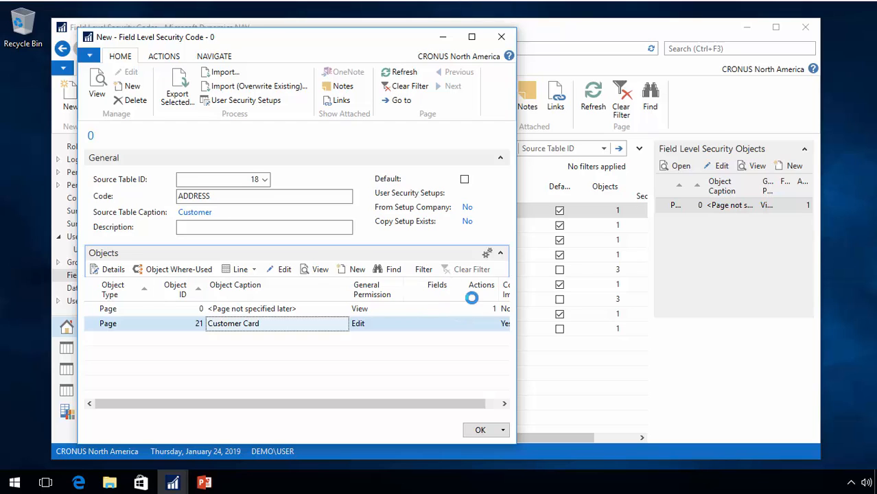
{"action": "left_click", "coordinate": [394, 325]}
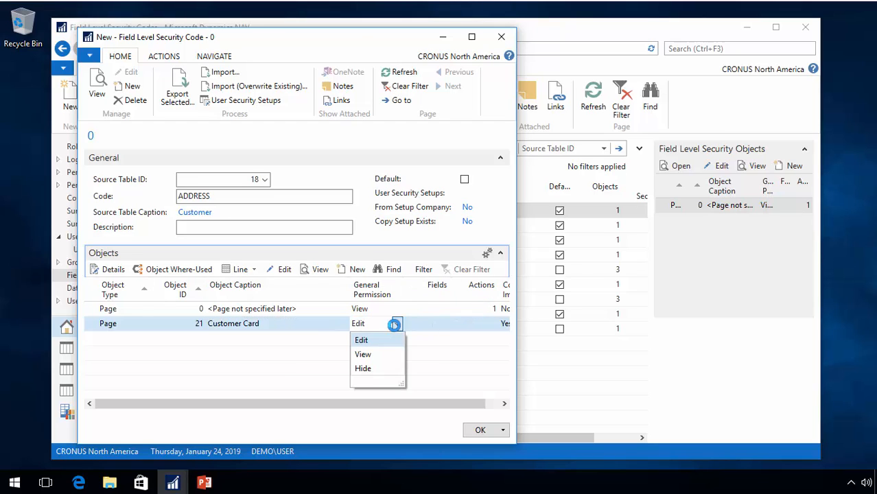
Add page 151 Customer Statistics to the ADDRESS code's objects with general permission Hide
{"action": "left_click", "coordinate": [198, 340]}
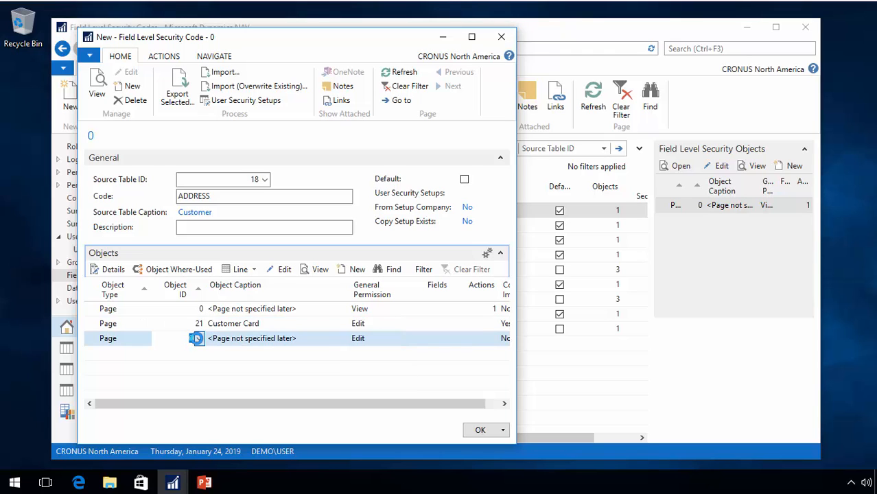
{"action": "left_click", "coordinate": [197, 338]}
{"action": "left_click", "coordinate": [261, 240]}
{"action": "key", "text": "Tab"}
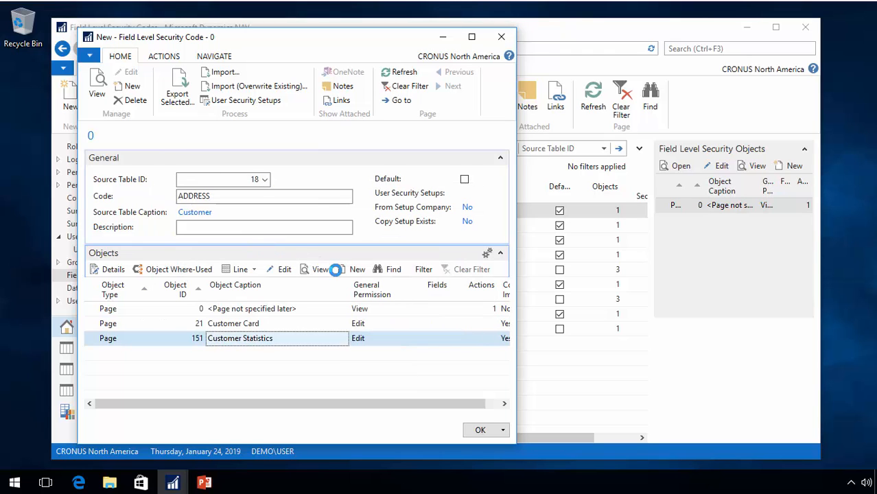
{"action": "type", "text": "Hide"}
Open the details of the Customer Card object and set the permission for all fields not specifically controlled to View
{"action": "key", "text": "Up"}
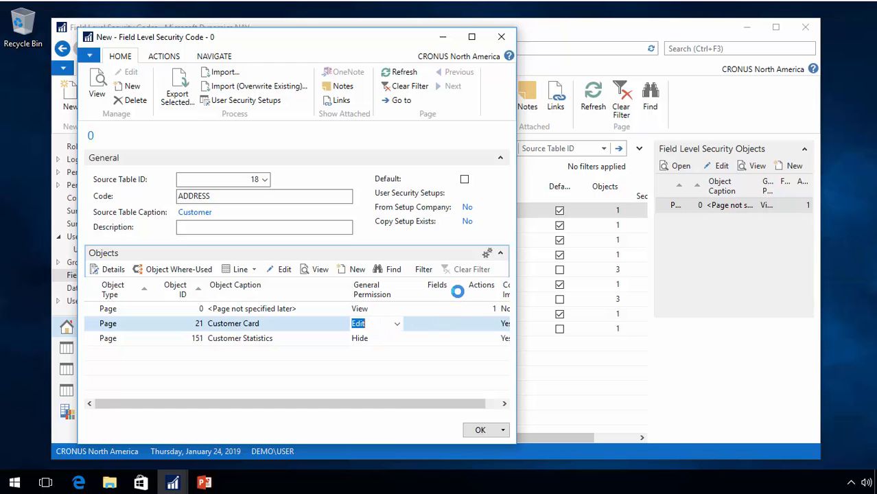
{"action": "left_click", "coordinate": [93, 269]}
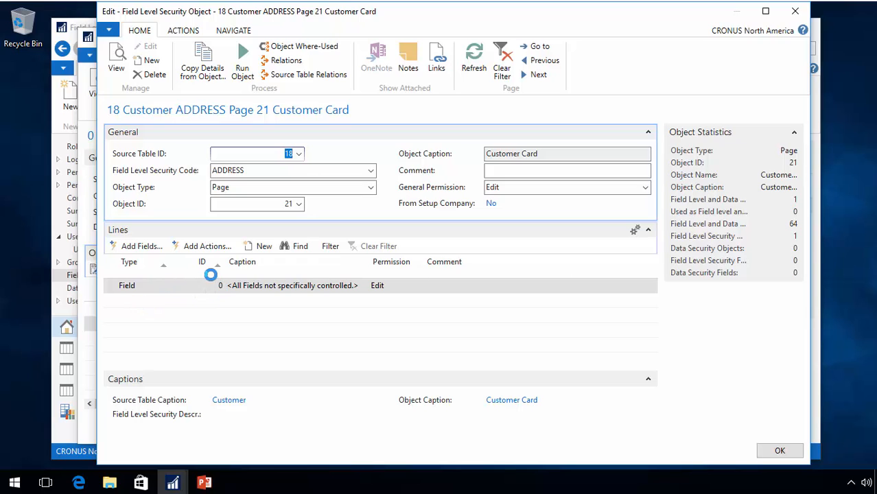
{"action": "left_click", "coordinate": [413, 288]}
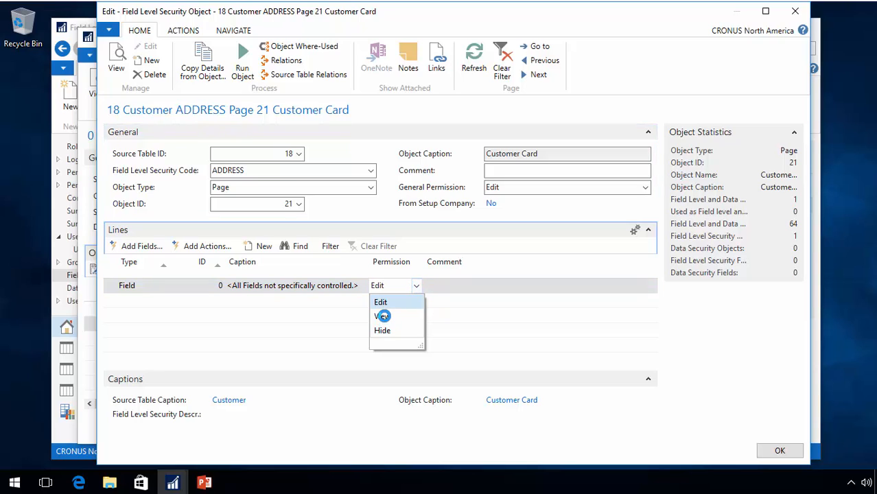
{"action": "left_click", "coordinate": [382, 316]}
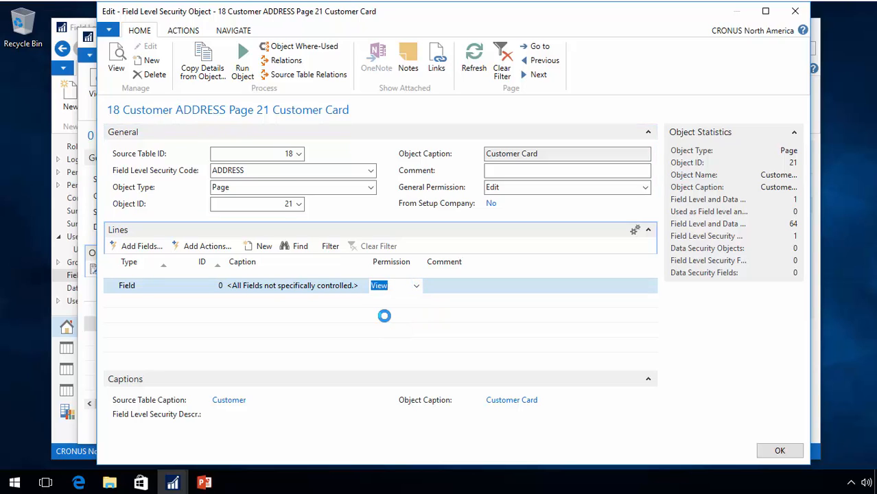
{"action": "key", "text": "Down"}
{"action": "key", "text": "Up"}
{"action": "key", "text": "Left"}
{"action": "key", "text": "Left"}
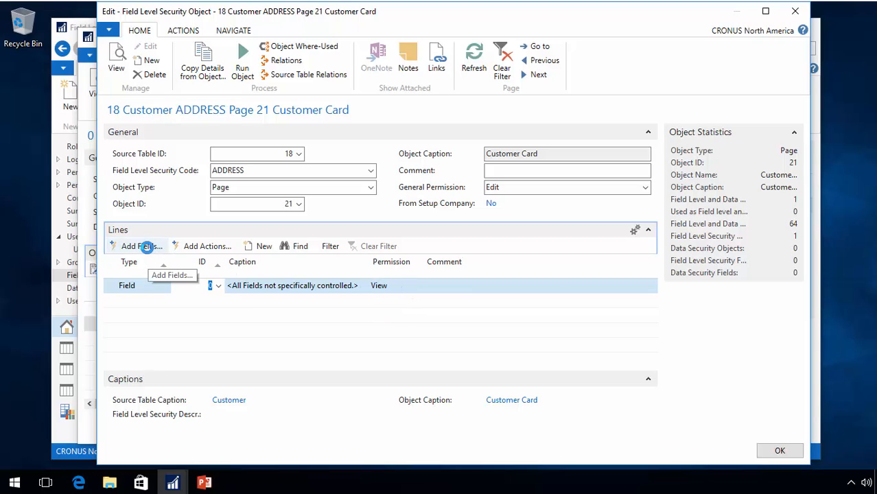
Add the fields Address, Address 2, City, Contact, Phone No., Post Code and County to the Customer Card lines with Edit permission
{"action": "left_click", "coordinate": [142, 245]}
{"action": "left_click_drag", "start_coordinate": [257, 234], "coordinate": [257, 288]}
{"action": "scroll", "coordinate": [295, 324], "scroll_direction": "down", "scroll_amount": 6}
{"action": "scroll", "coordinate": [295, 324], "scroll_direction": "down", "scroll_amount": 15}
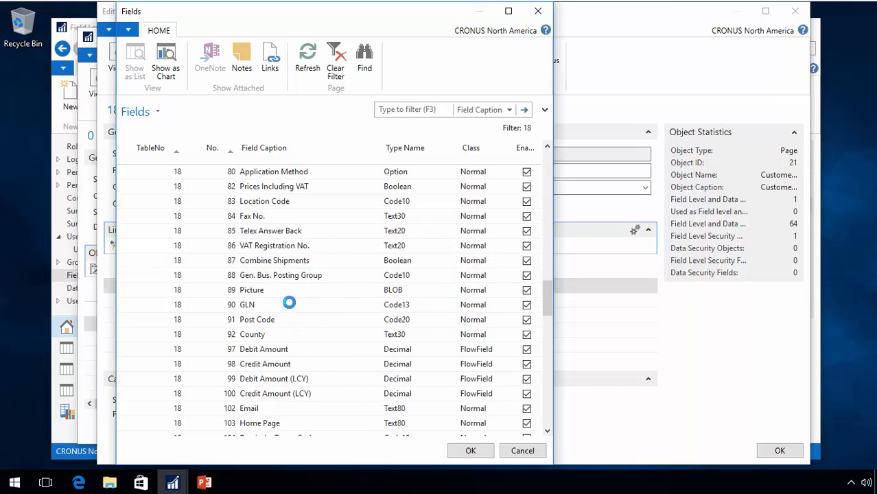
{"action": "left_click", "coordinate": [264, 320]}
{"action": "left_click", "coordinate": [264, 335], "text": "shift"}
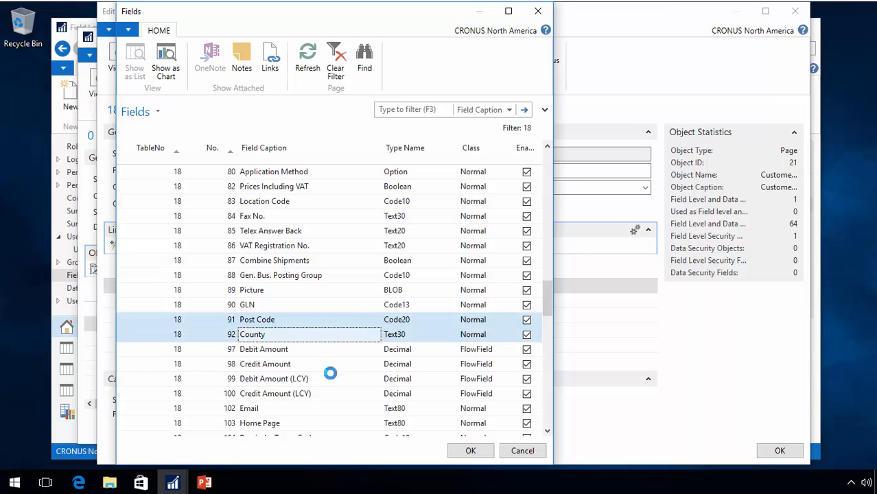
{"action": "left_click", "coordinate": [474, 450]}
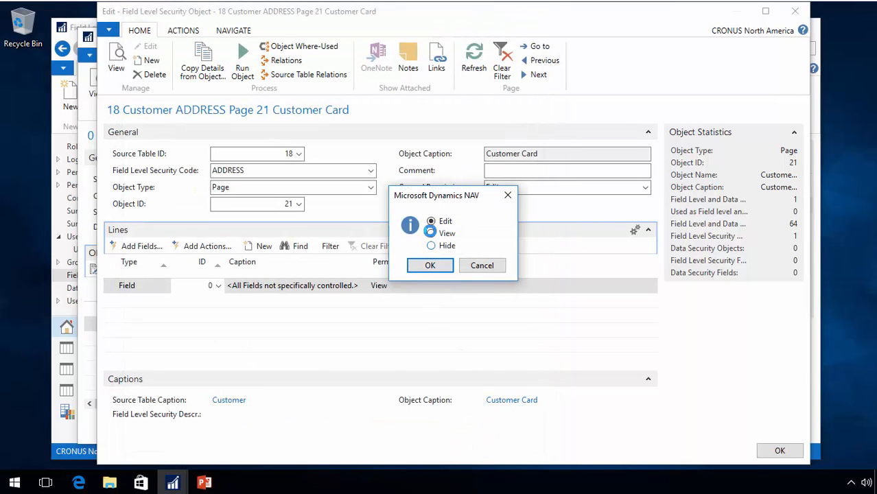
{"action": "left_click", "coordinate": [426, 266]}
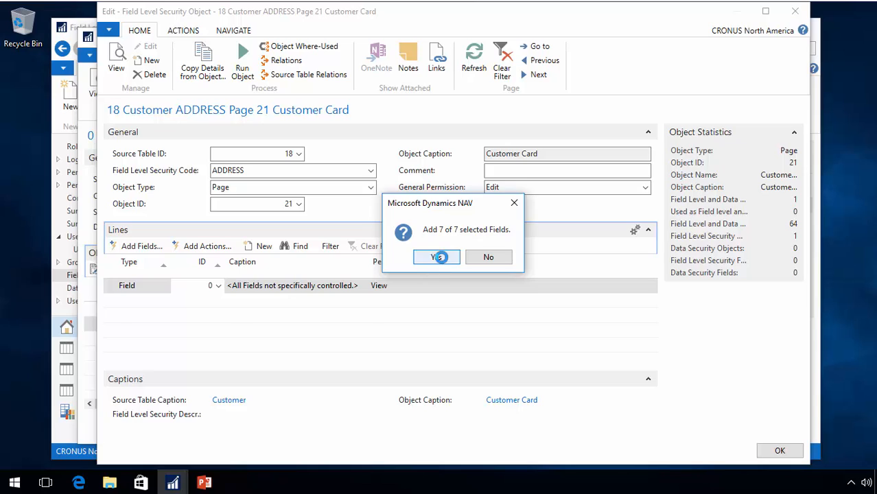
{"action": "left_click", "coordinate": [434, 255]}
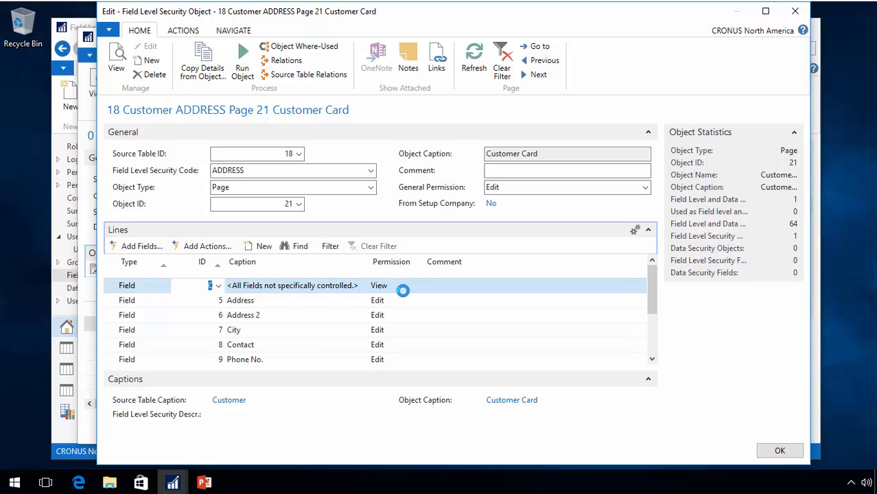
Filter the table's field list by "bal" and add all matching fields to the Customer Card lines with Hide permission
{"action": "scroll", "coordinate": [403, 290], "scroll_direction": "down", "scroll_amount": 3}
{"action": "scroll", "coordinate": [241, 313], "scroll_direction": "up", "scroll_amount": 3}
{"action": "scroll", "coordinate": [260, 315], "scroll_direction": "down", "scroll_amount": 2}
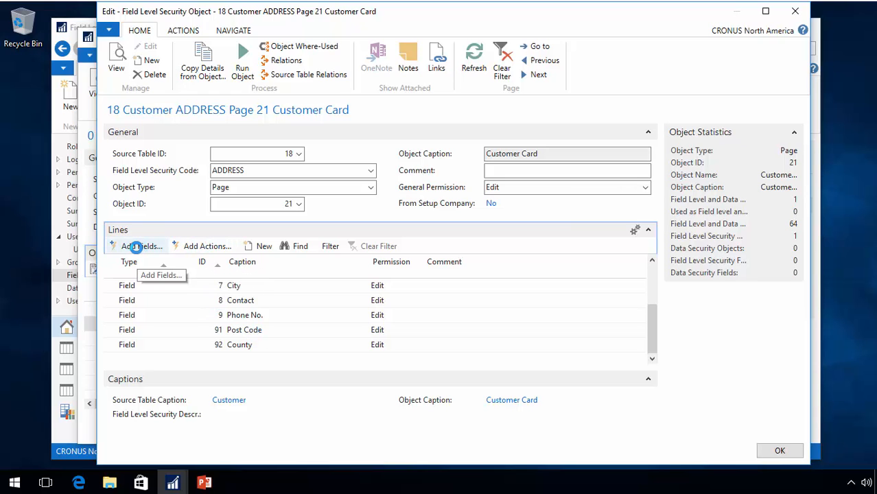
{"action": "left_click", "coordinate": [137, 248]}
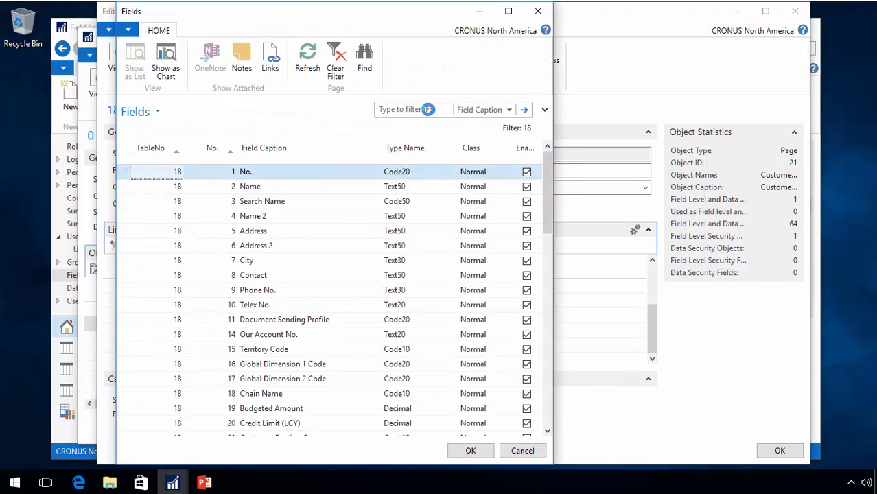
{"action": "left_click", "coordinate": [428, 109]}
{"action": "key", "text": "Return"}
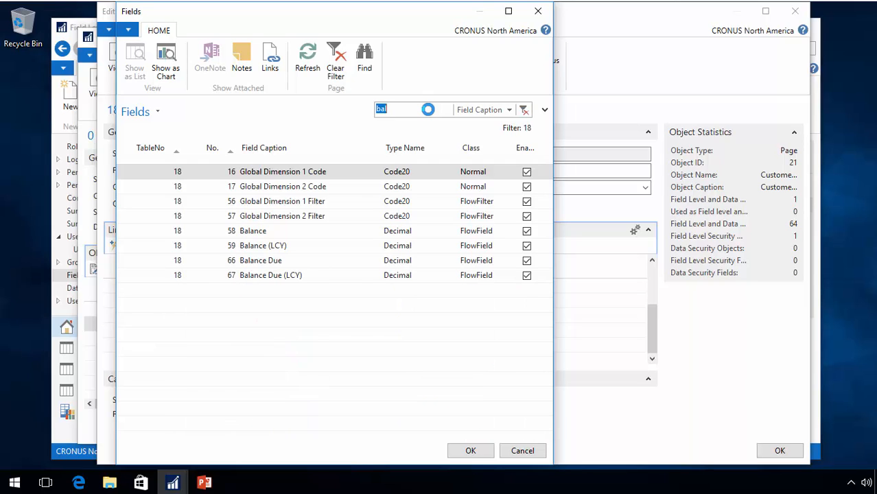
{"action": "left_click", "coordinate": [121, 147]}
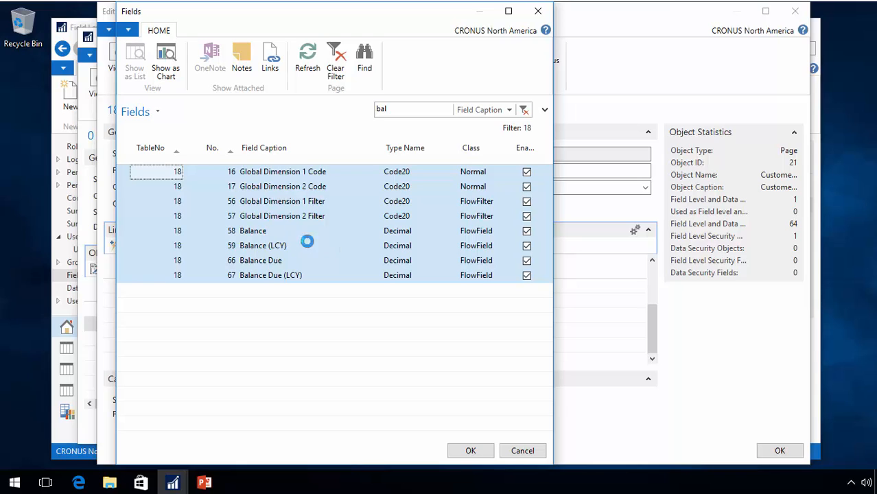
{"action": "left_click", "coordinate": [472, 450]}
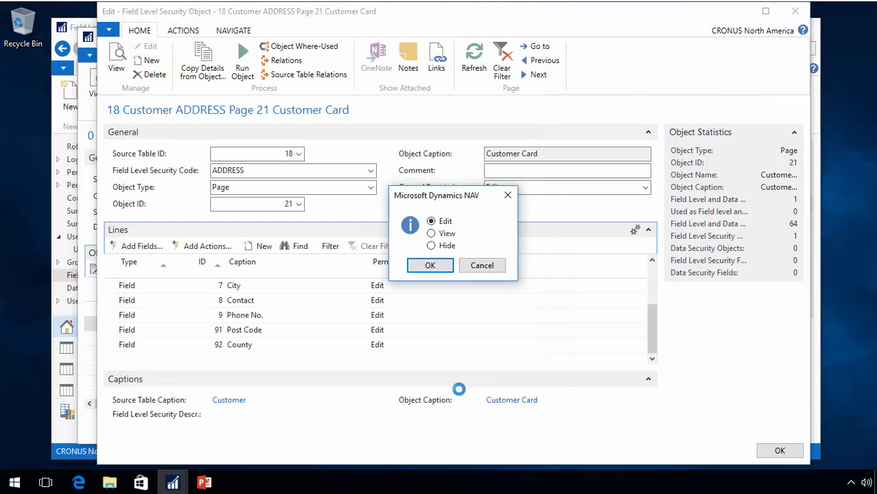
{"action": "left_click", "coordinate": [433, 245]}
{"action": "left_click", "coordinate": [429, 265]}
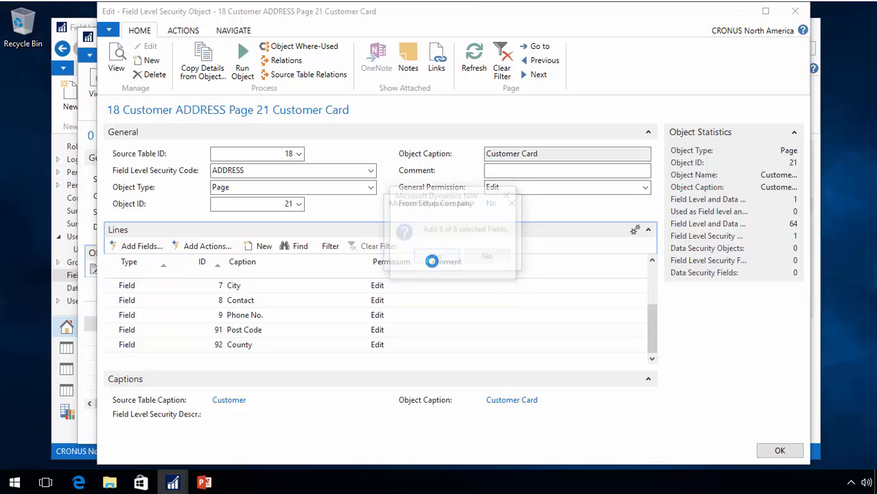
{"action": "left_click", "coordinate": [435, 255]}
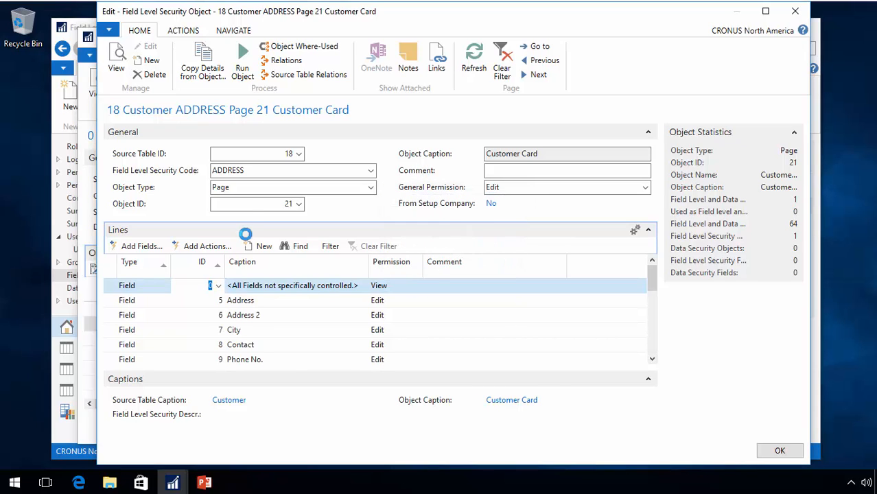
Add an Action line with ID 0 for all actions not specifically controlled and set its permission to Hide
{"action": "scroll", "coordinate": [240, 329], "scroll_direction": "down", "scroll_amount": 3}
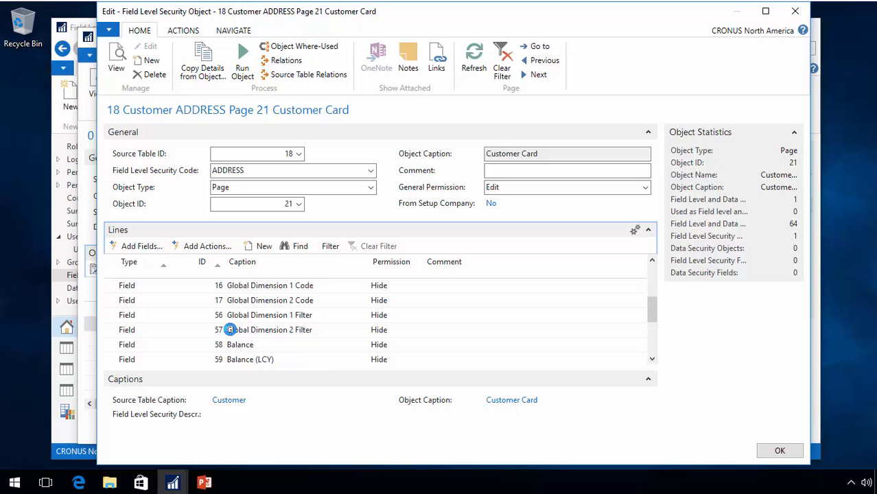
{"action": "scroll", "coordinate": [357, 335], "scroll_direction": "down", "scroll_amount": 1}
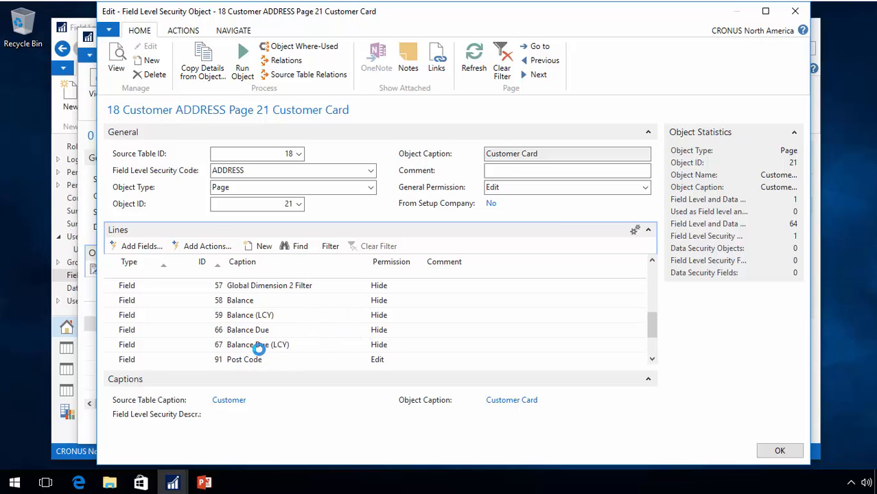
{"action": "left_click", "coordinate": [376, 360]}
{"action": "scroll", "coordinate": [377, 352], "scroll_direction": "down", "scroll_amount": 1}
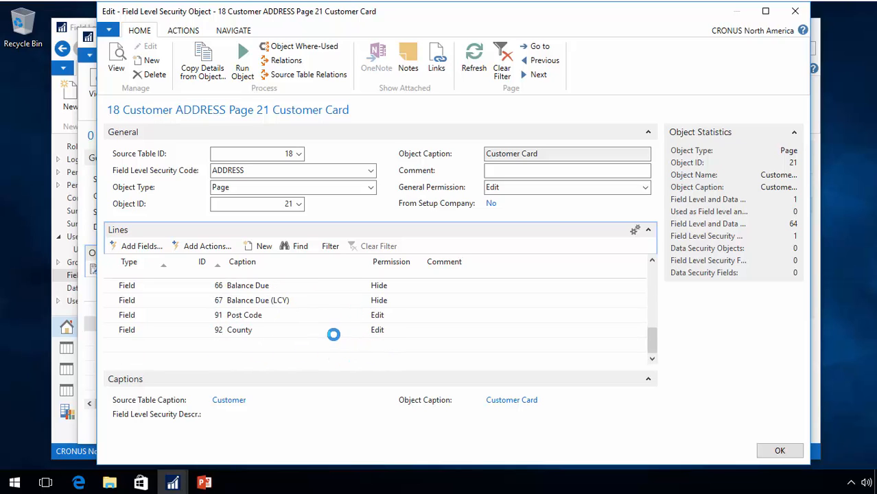
{"action": "scroll", "coordinate": [245, 304], "scroll_direction": "up", "scroll_amount": 10}
{"action": "left_click", "coordinate": [264, 290]}
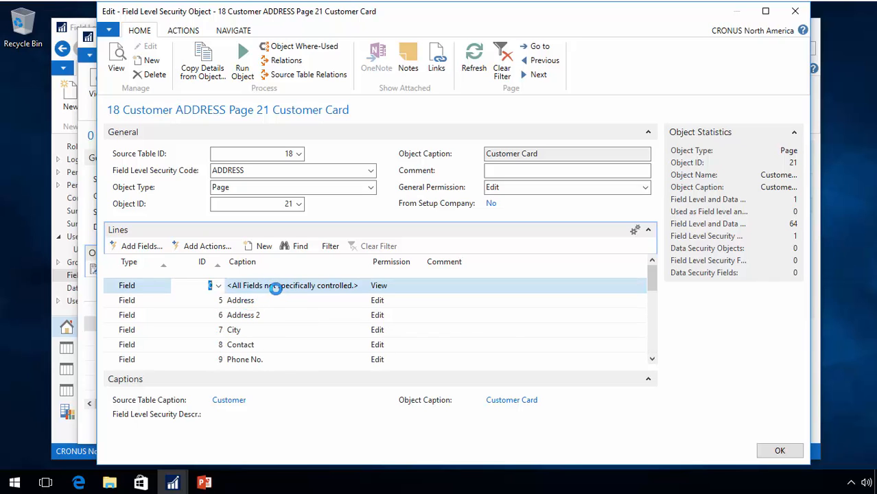
{"action": "scroll", "coordinate": [261, 281], "scroll_direction": "down", "scroll_amount": 10}
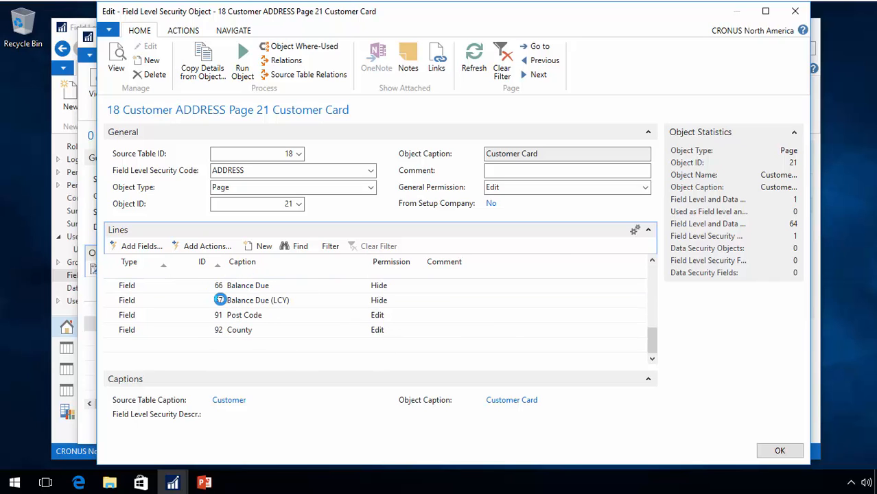
{"action": "left_click", "coordinate": [166, 347]}
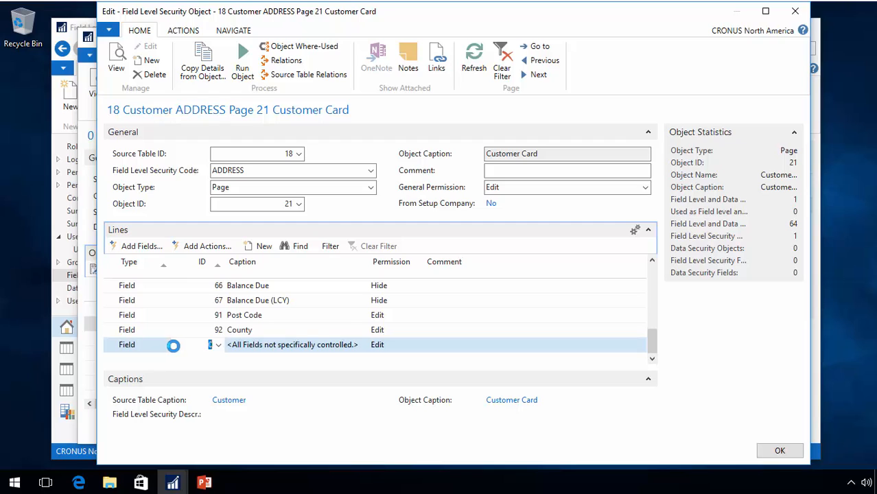
{"action": "left_click", "coordinate": [163, 344]}
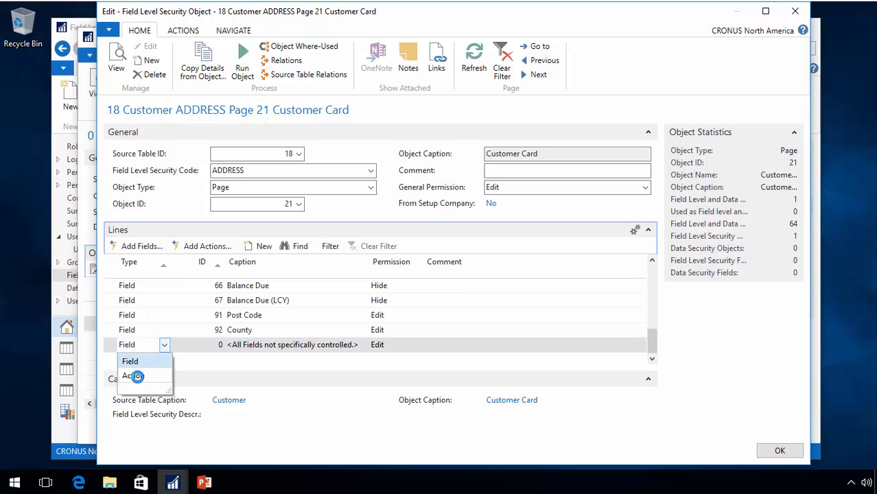
{"action": "left_click", "coordinate": [137, 376]}
{"action": "left_click", "coordinate": [408, 348]}
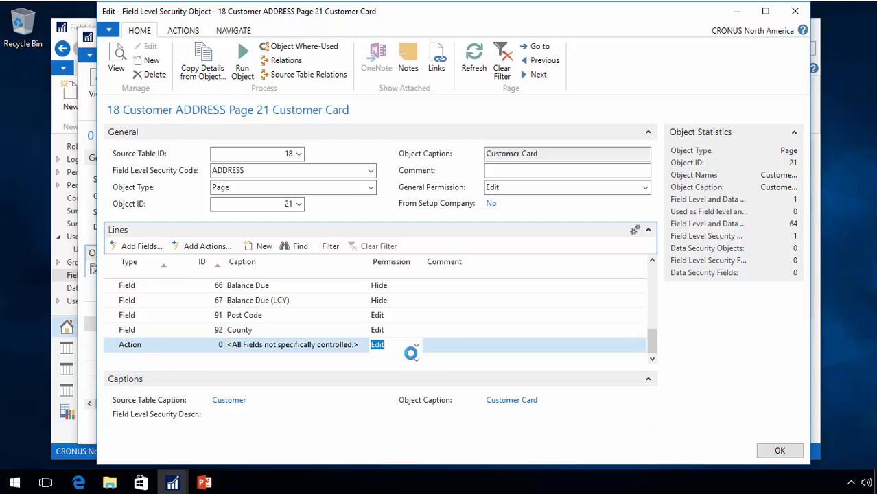
{"action": "type", "text": "h"}
{"action": "key", "text": "Up"}
{"action": "key", "text": "Down"}
{"action": "key", "text": "Left"}
{"action": "key", "text": "Left"}
{"action": "key", "text": "Left"}
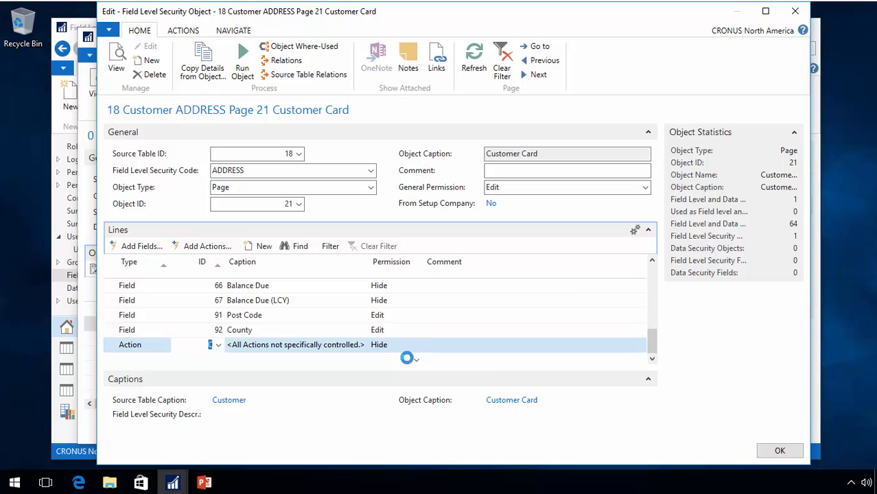
{"action": "key", "text": "Down"}
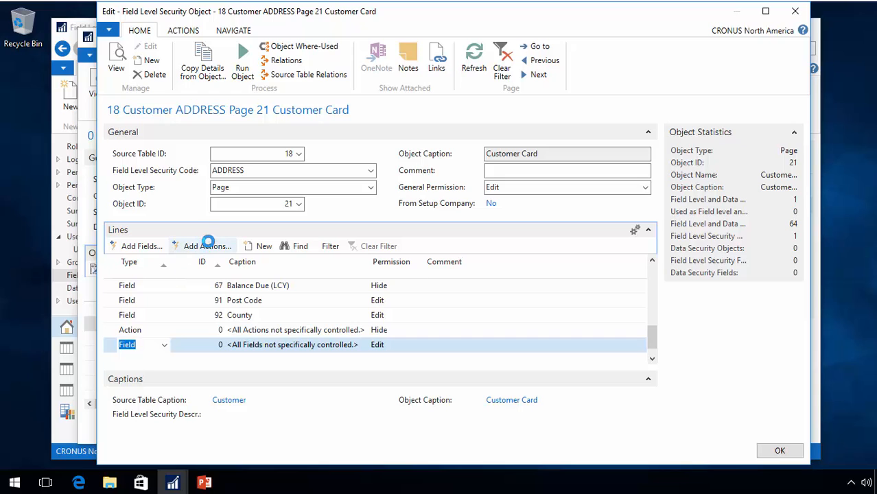
Add the actions Contact, Statistics, Comments, Ledger Entries and Ship-to Addresses to the Customer Card lines with Edit permission
{"action": "left_click", "coordinate": [213, 245]}
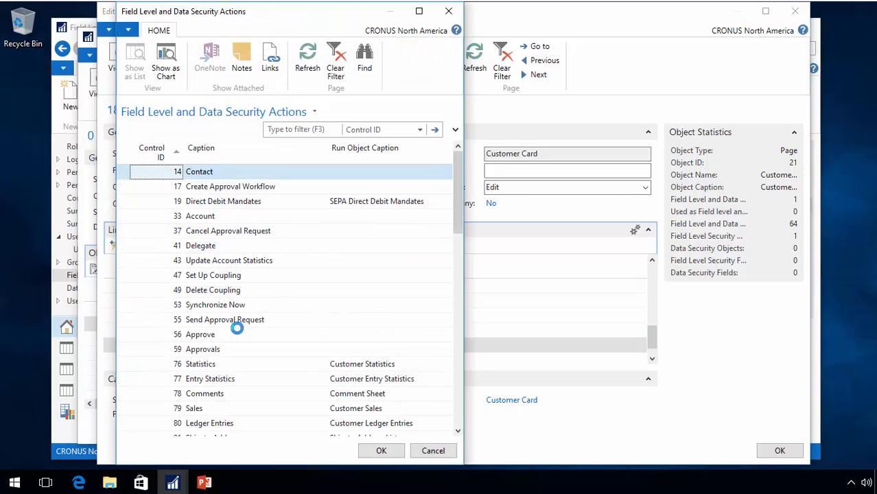
{"action": "left_click", "coordinate": [214, 364], "text": "ctrl"}
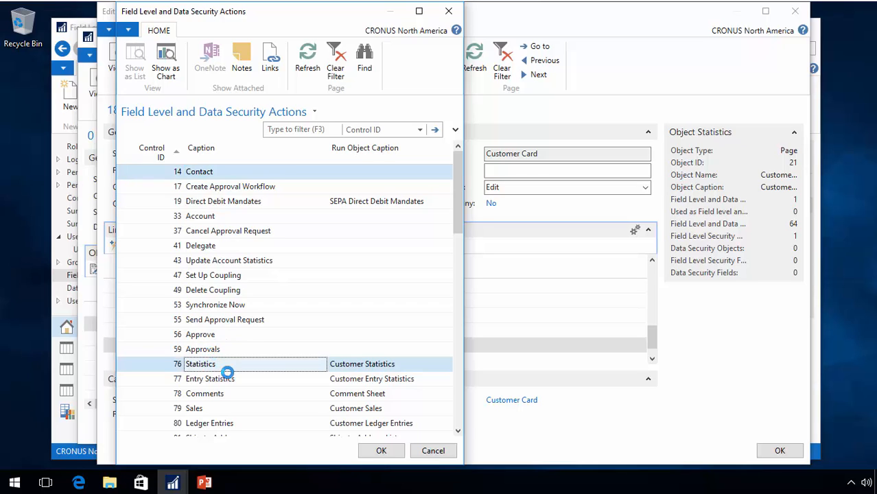
{"action": "left_click", "coordinate": [214, 394], "text": "ctrl"}
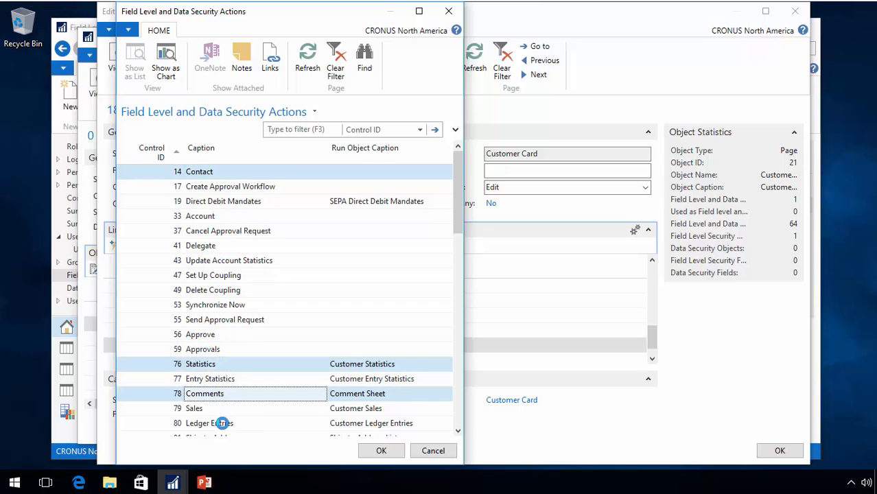
{"action": "left_click", "coordinate": [222, 424], "text": "ctrl"}
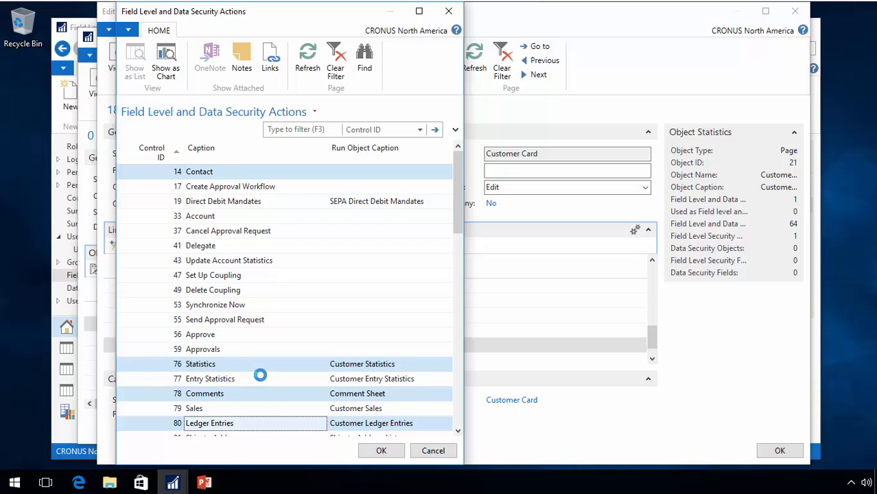
{"action": "scroll", "coordinate": [260, 375], "scroll_direction": "down", "scroll_amount": 2}
{"action": "left_click", "coordinate": [220, 350], "text": "ctrl"}
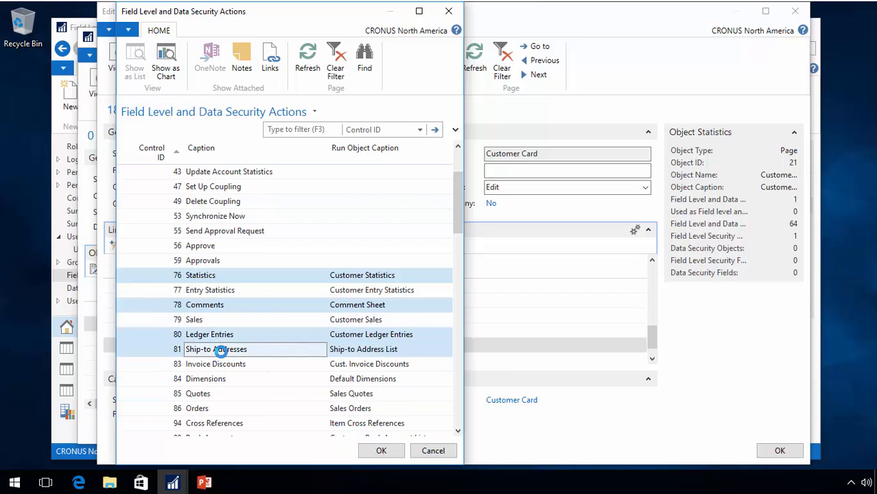
{"action": "left_click", "coordinate": [386, 450]}
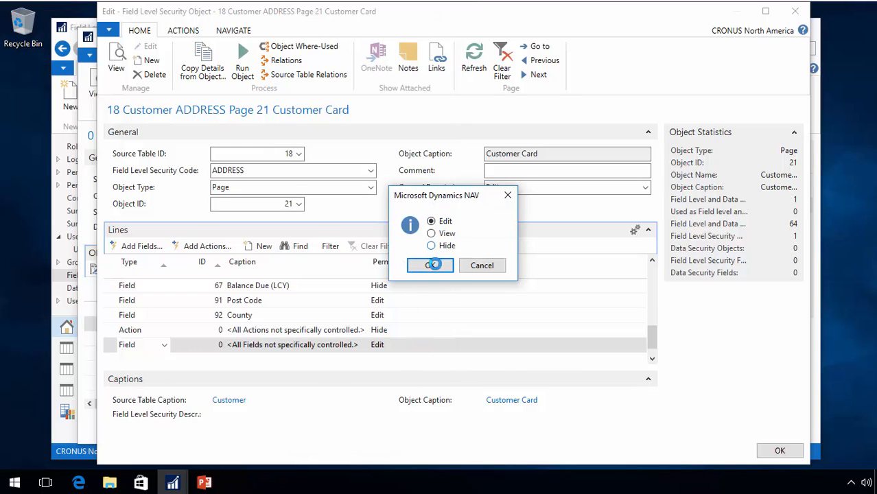
{"action": "left_click", "coordinate": [434, 265]}
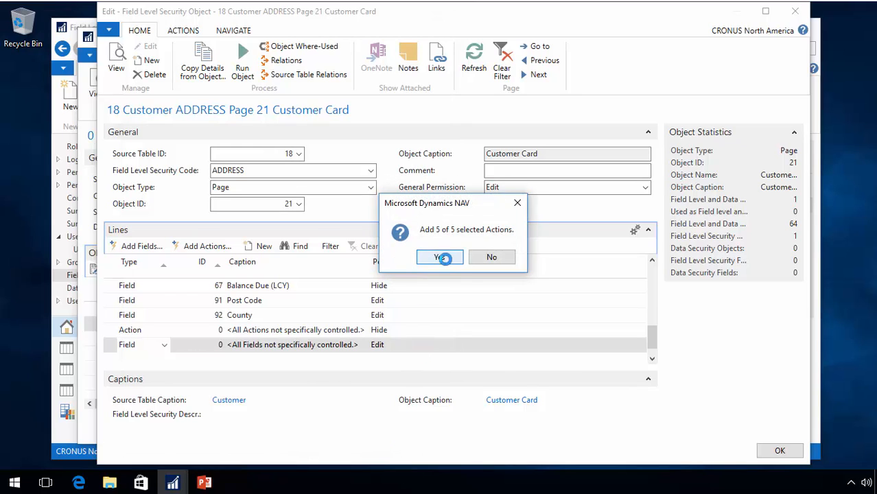
{"action": "left_click", "coordinate": [440, 257]}
Set the permission of the Ledger Entries action line to View
{"action": "key", "text": "Up"}
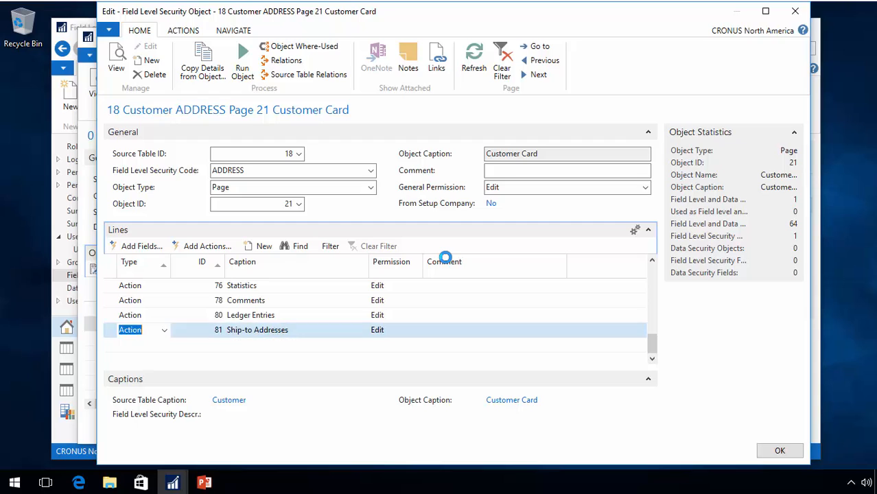
{"action": "key", "text": "Up"}
{"action": "key", "text": "Up"}
{"action": "key", "text": "Down"}
{"action": "key", "text": "Tab"}
{"action": "key", "text": "Tab"}
{"action": "key", "text": "Tab"}
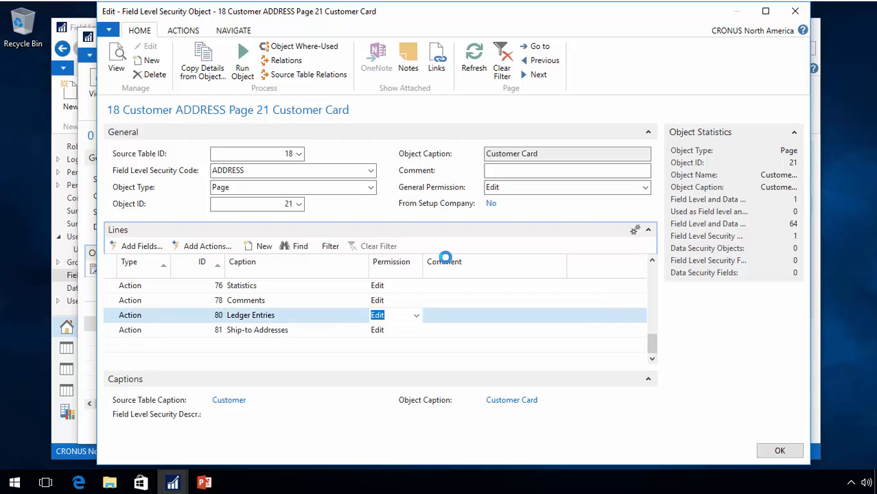
{"action": "key", "text": "Up"}
{"action": "key", "text": "Up"}
{"action": "key", "text": "Down"}
{"action": "key", "text": "Down"}
{"action": "key", "text": "Down"}
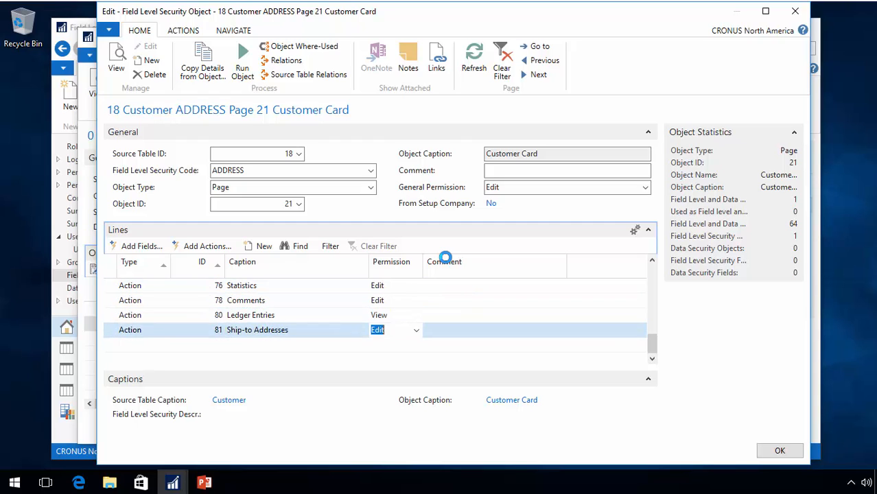
{"action": "key", "text": "Up"}
{"action": "key", "text": "Up"}
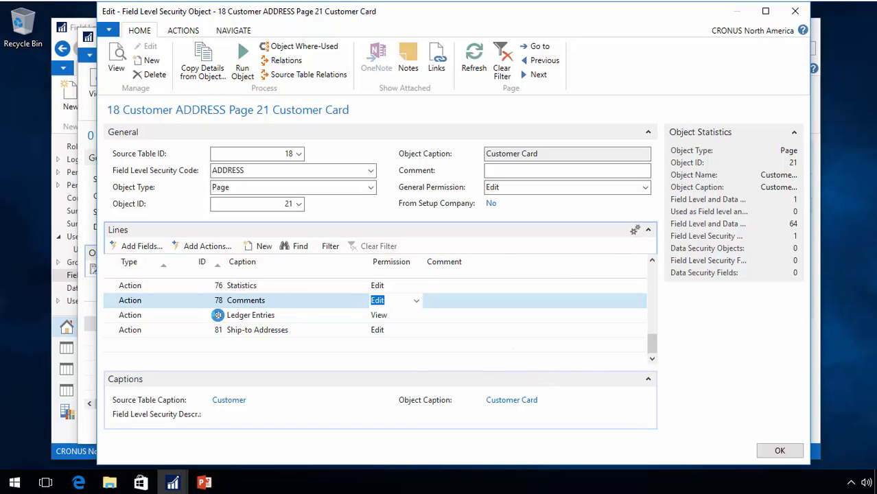
Close the Customer Card object details and the ADDRESS security code to return to the list of field level security codes
{"action": "scroll", "coordinate": [366, 314], "scroll_direction": "up", "scroll_amount": 2}
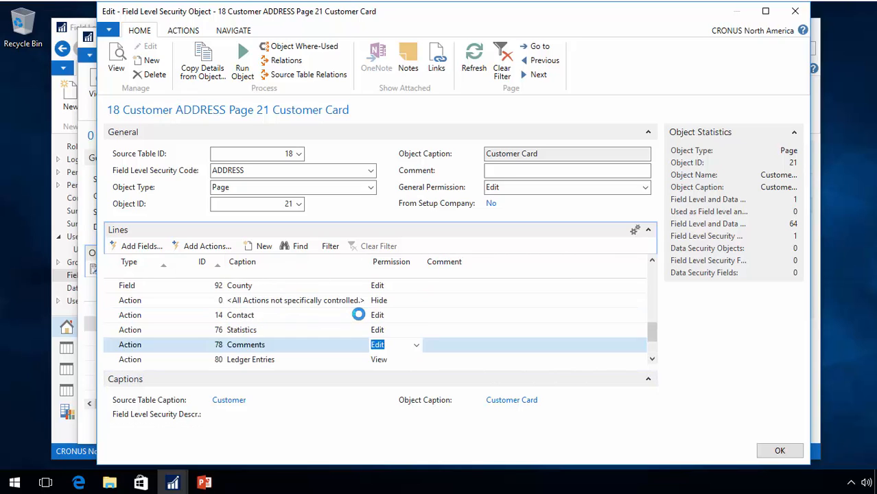
{"action": "scroll", "coordinate": [293, 299], "scroll_direction": "up", "scroll_amount": 5}
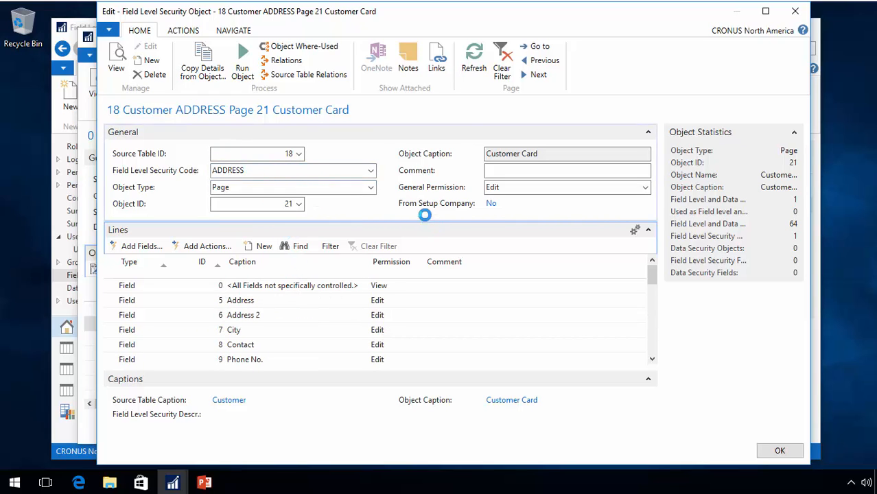
{"action": "key", "text": "Escape"}
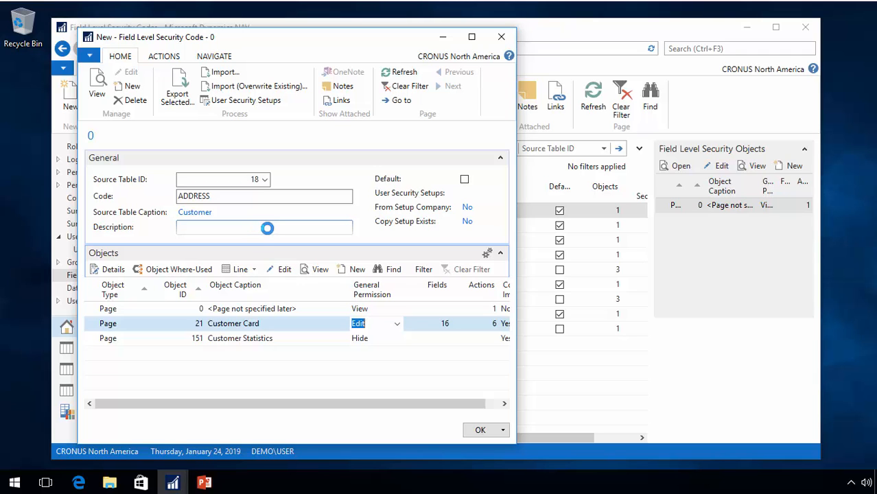
{"action": "key", "text": "Escape"}
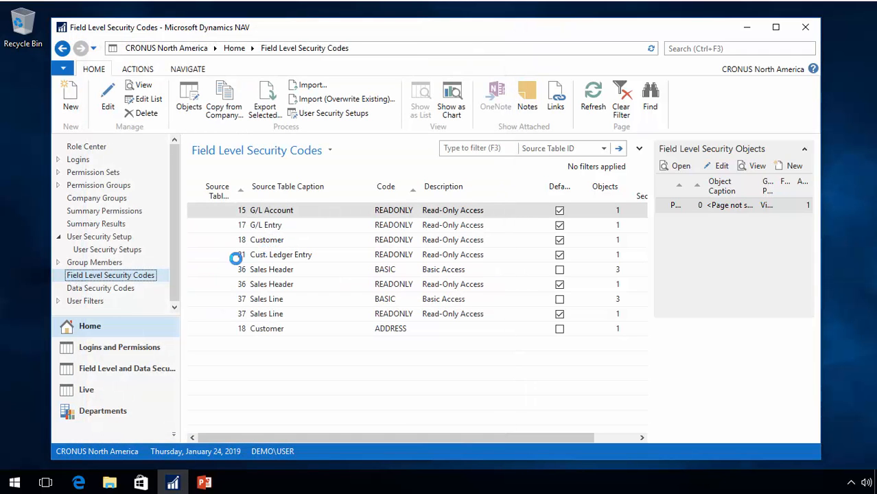
Assign the ADDRESS field level security code to DEMO\USER for the Customer table in User Security Setup and close the list editor
{"action": "left_click", "coordinate": [99, 237]}
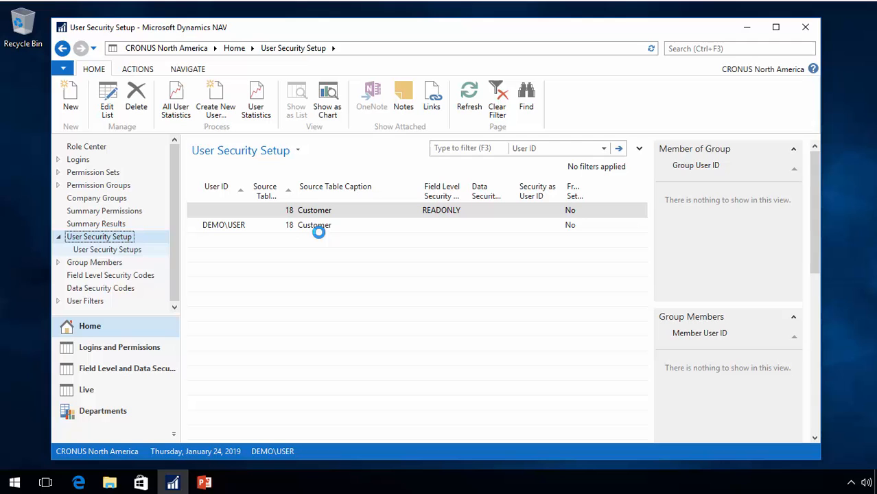
{"action": "left_click", "coordinate": [107, 101]}
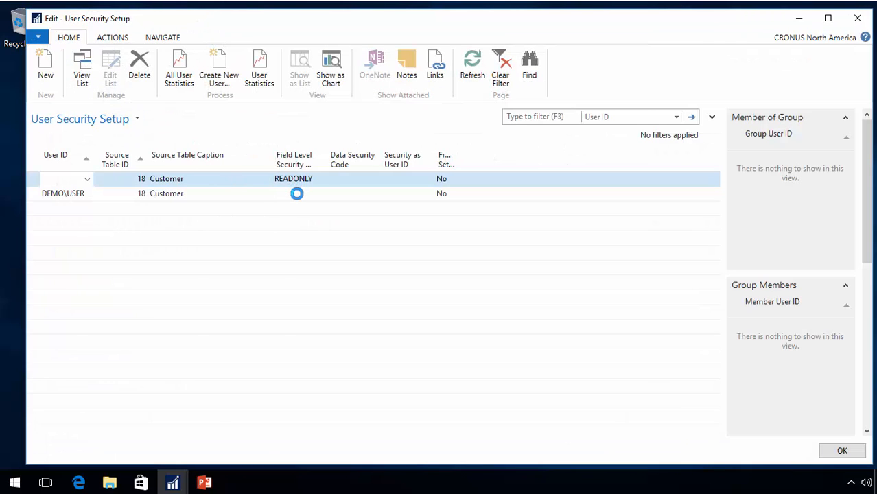
{"action": "left_click", "coordinate": [293, 195]}
{"action": "left_click", "coordinate": [320, 194]}
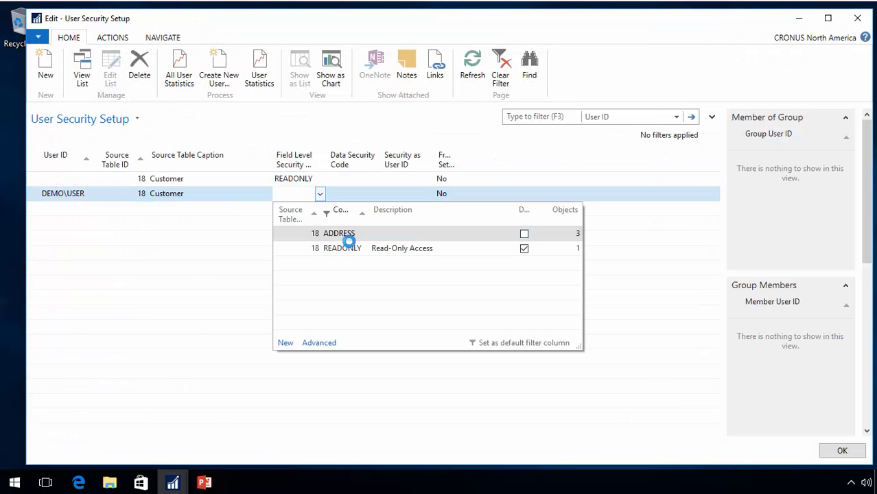
{"action": "left_click", "coordinate": [347, 236]}
{"action": "key", "text": "Tab"}
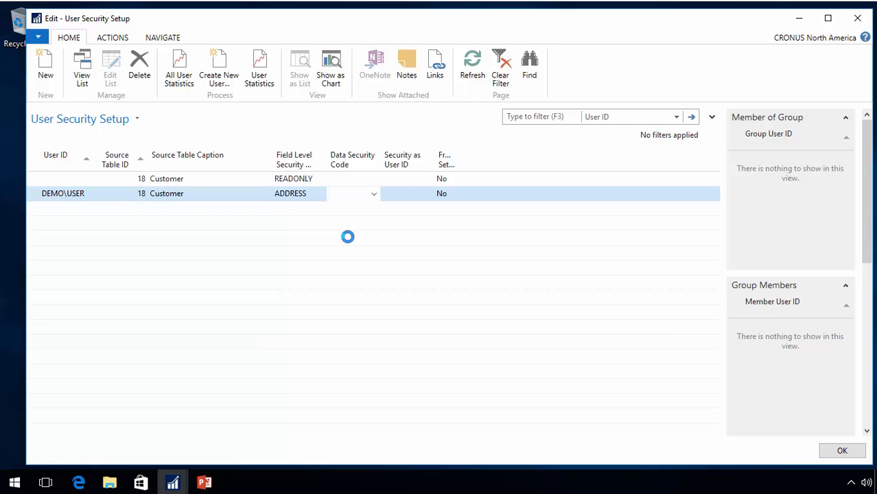
{"action": "key", "text": "Up"}
{"action": "key", "text": "Escape"}
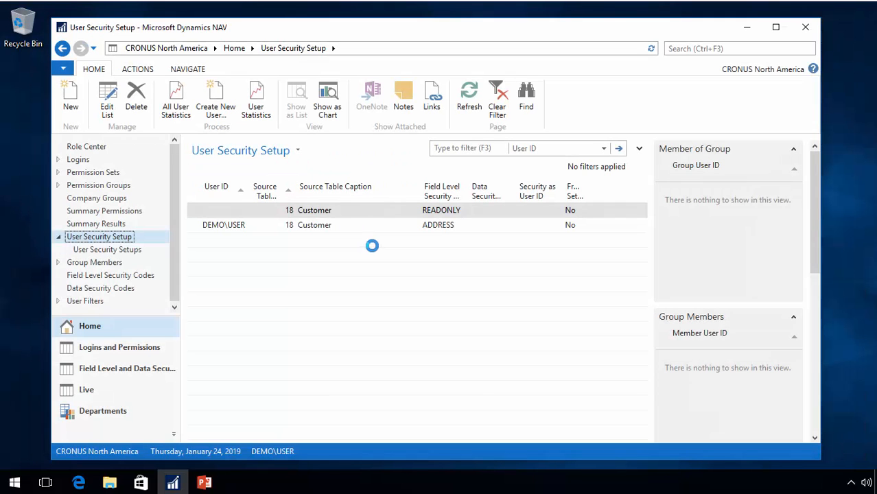
Open the customer card of John Haddock Insurance Co. from the Customers list and try to view its Statistics
{"action": "left_click", "coordinate": [103, 410]}
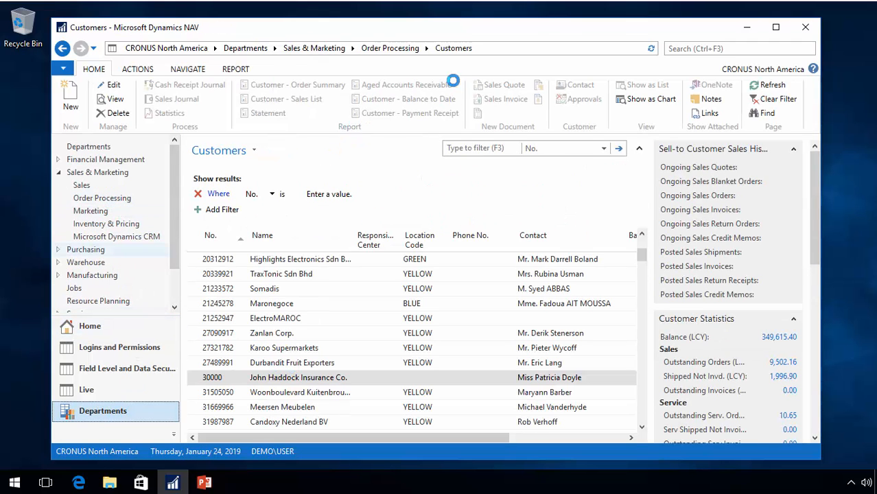
{"action": "left_click", "coordinate": [218, 377]}
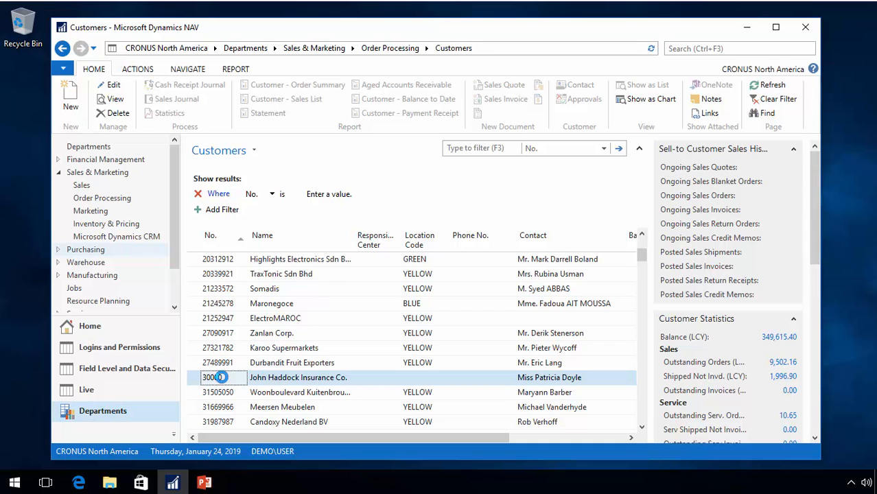
{"action": "double_click", "coordinate": [219, 377]}
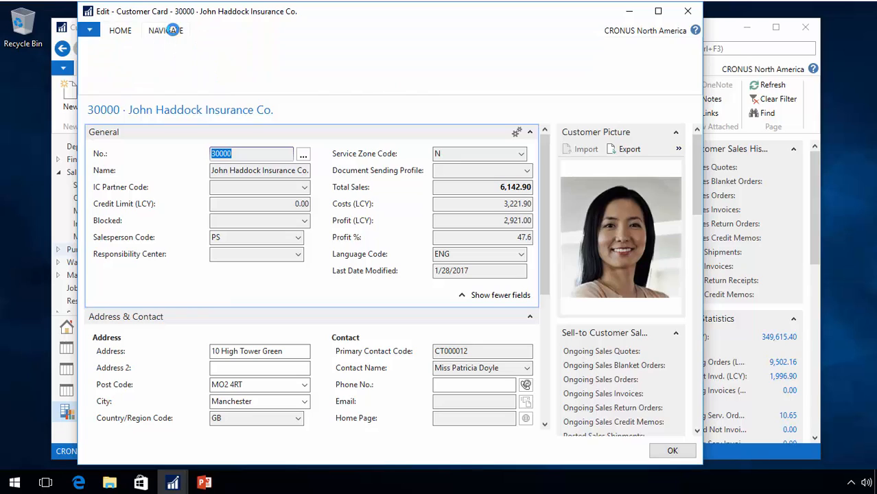
{"action": "left_click", "coordinate": [168, 30]}
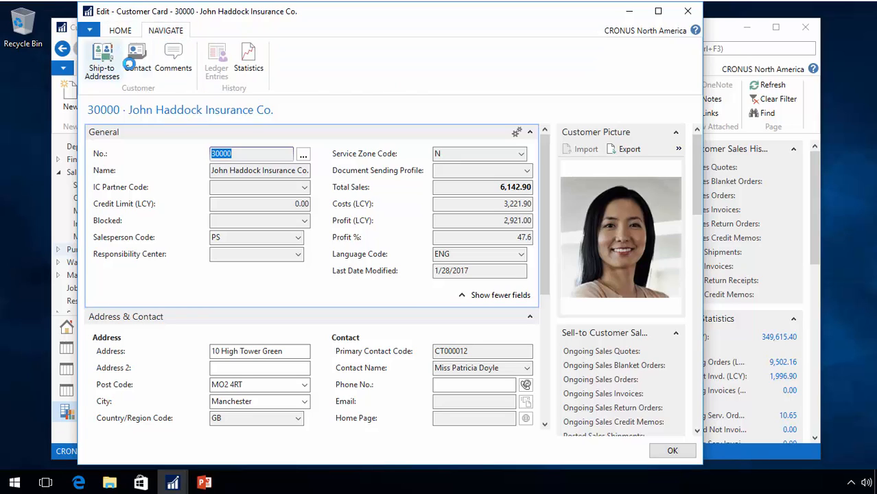
{"action": "left_click", "coordinate": [250, 58]}
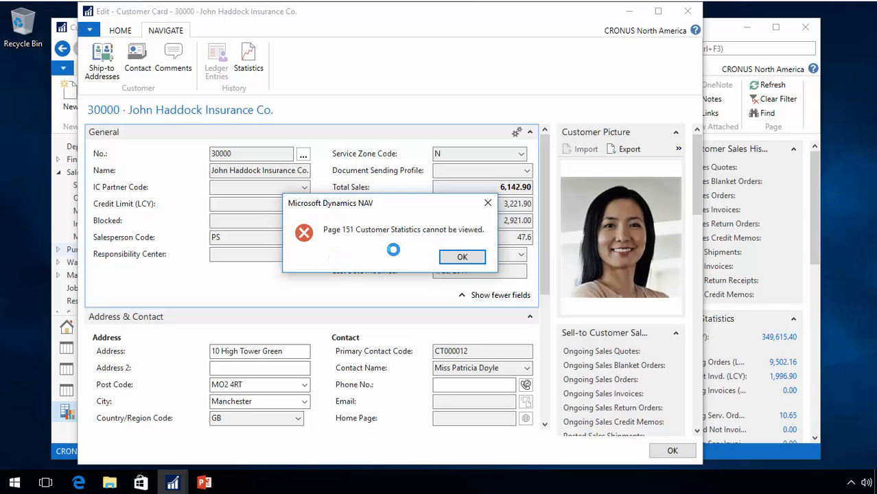
{"action": "left_click", "coordinate": [453, 257]}
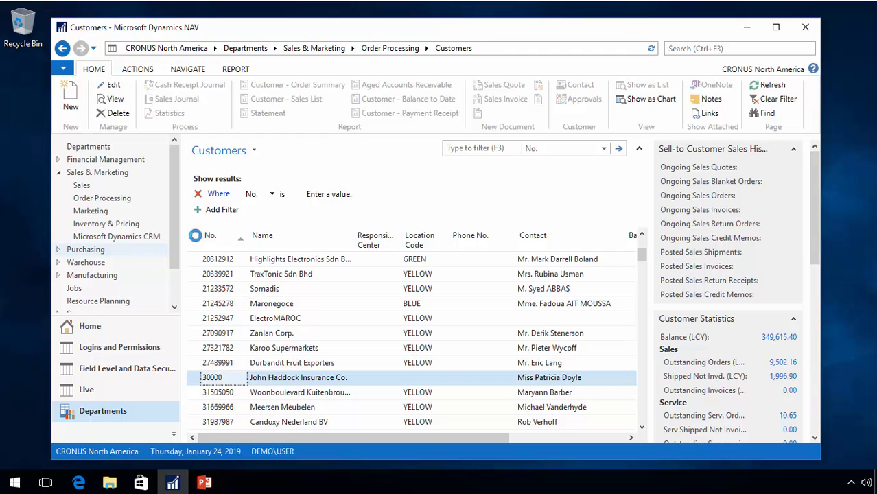
Look through the Order Processing page and the General Ledger page of Financial Management, and return to User Security Setup
{"action": "left_click", "coordinate": [91, 199]}
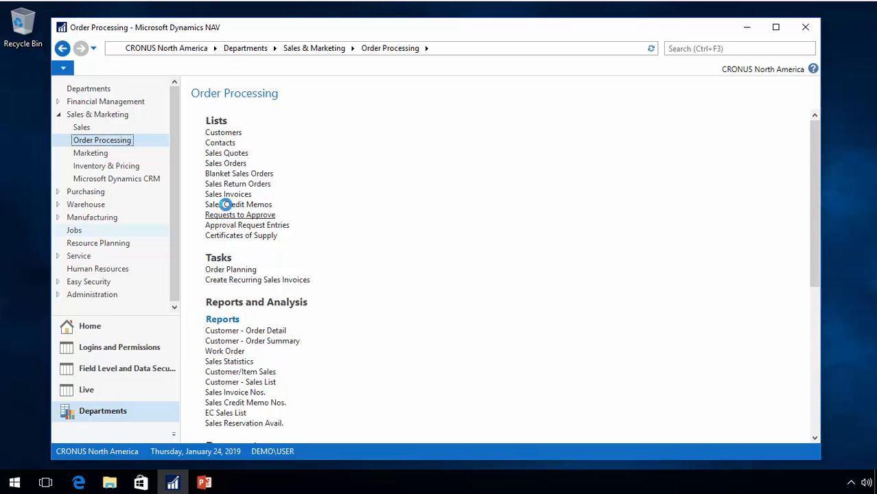
{"action": "left_click", "coordinate": [96, 102]}
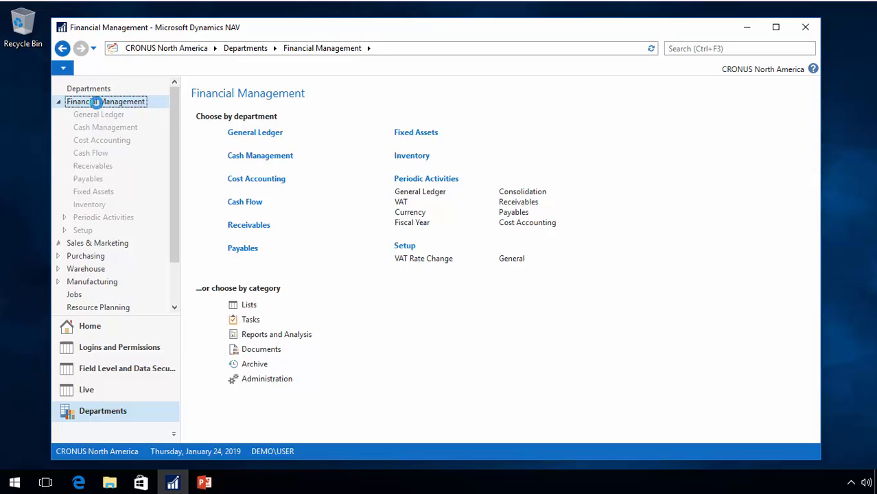
{"action": "left_click", "coordinate": [244, 135]}
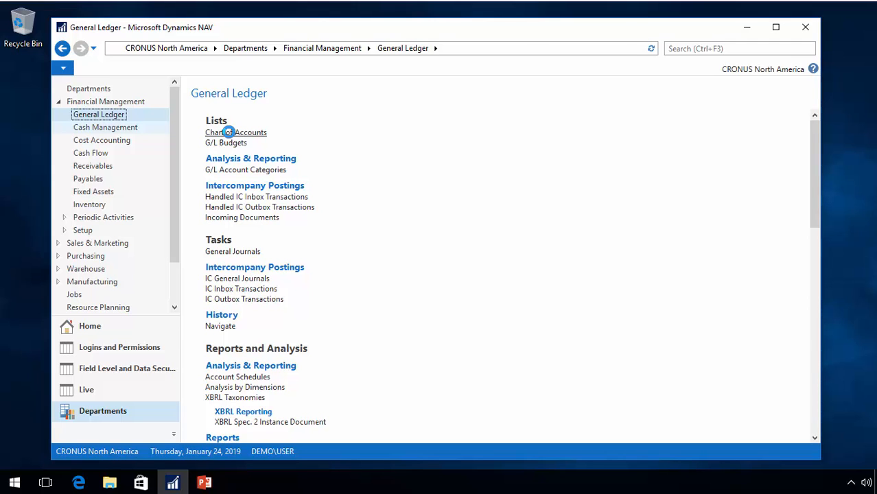
{"action": "left_click", "coordinate": [123, 327]}
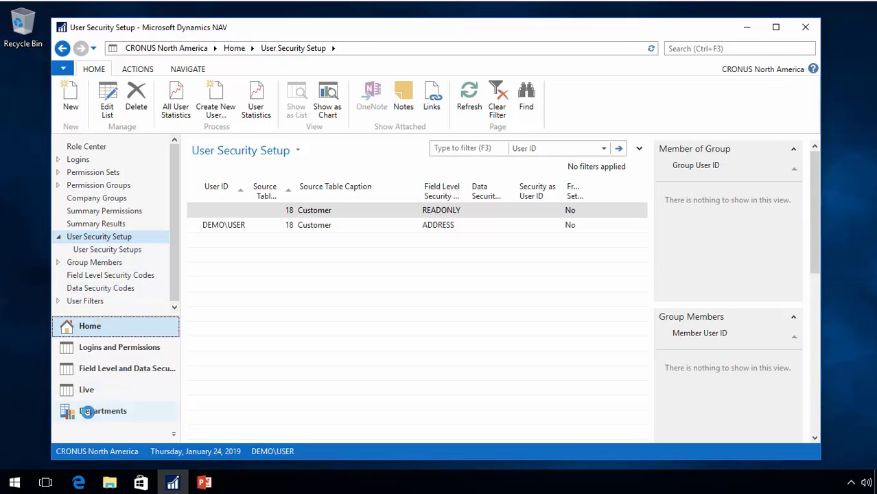
Open the Customers list under Sales & Marketing, Order Processing, and examine the location codes of the customers
{"action": "left_click", "coordinate": [87, 412]}
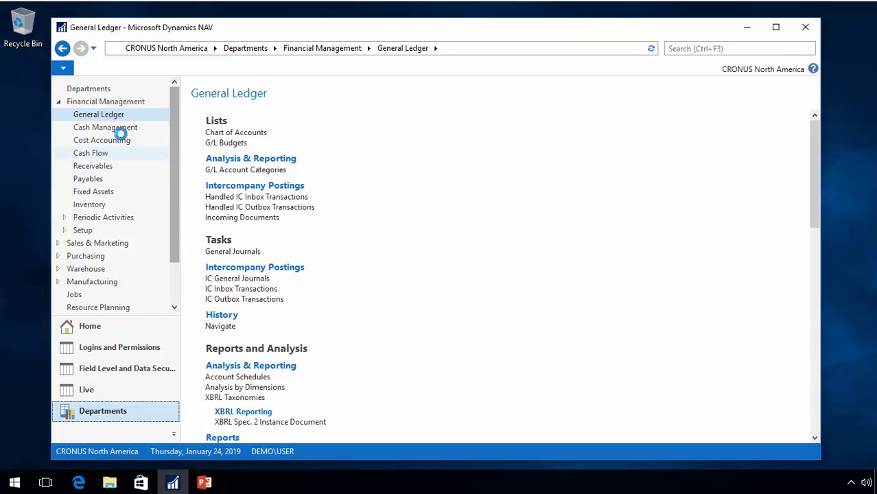
{"action": "left_click", "coordinate": [85, 241]}
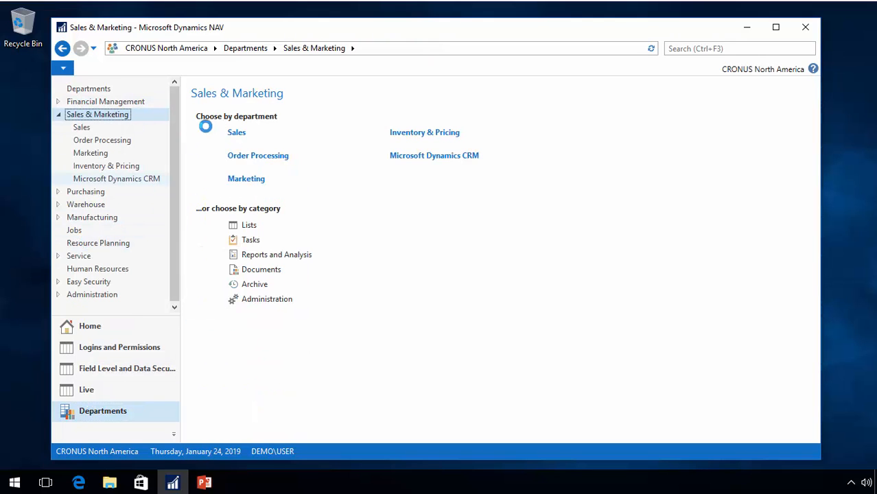
{"action": "left_click", "coordinate": [255, 155]}
{"action": "left_click", "coordinate": [225, 132]}
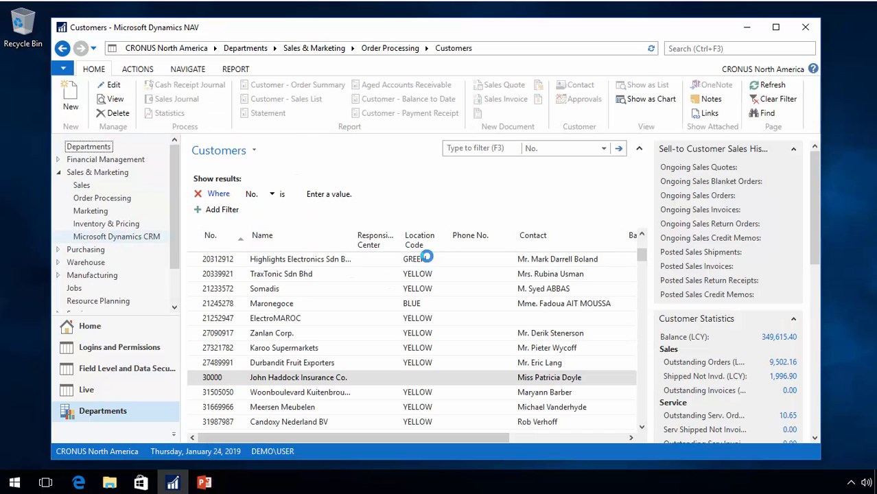
{"action": "scroll", "coordinate": [427, 372], "scroll_direction": "down", "scroll_amount": 2}
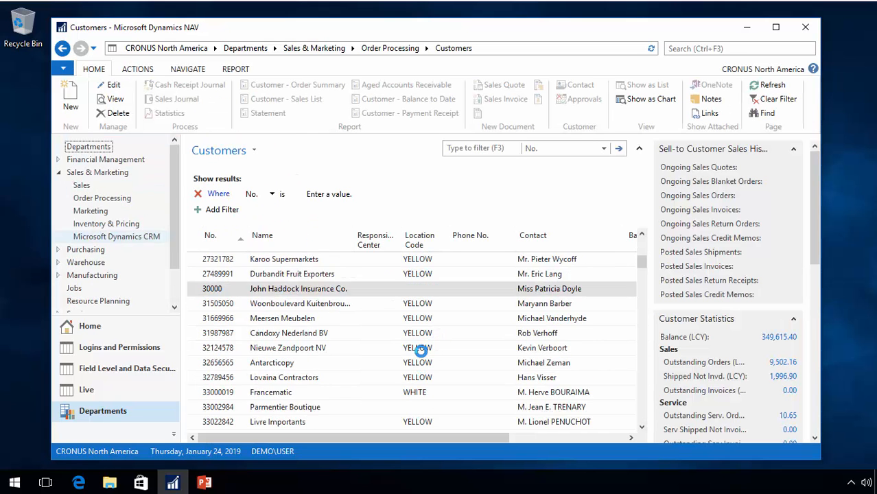
{"action": "scroll", "coordinate": [420, 350], "scroll_direction": "up", "scroll_amount": 3}
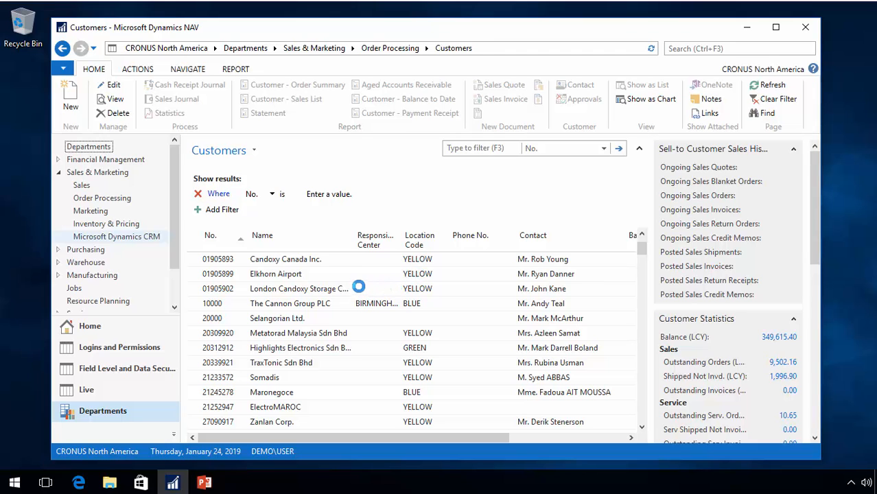
Create a new data security code named LOCATION for source table 18 (Customer)
{"action": "left_click", "coordinate": [100, 332]}
{"action": "left_click", "coordinate": [82, 288]}
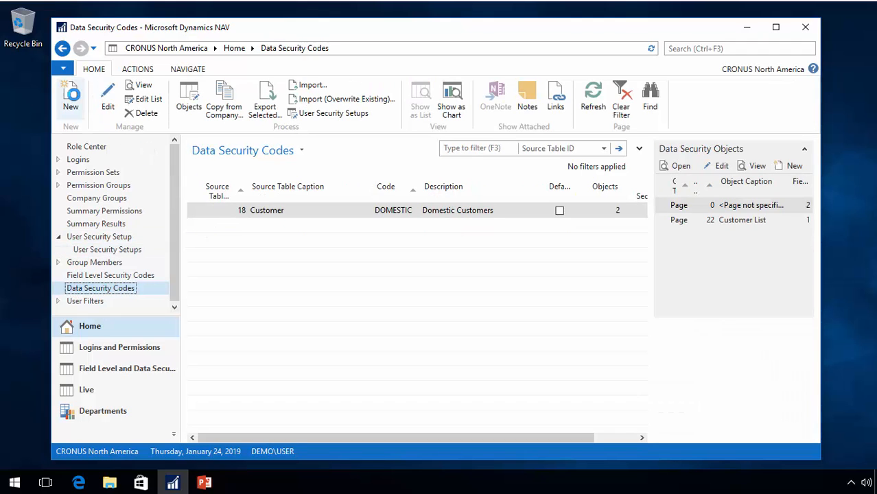
{"action": "left_click", "coordinate": [72, 94]}
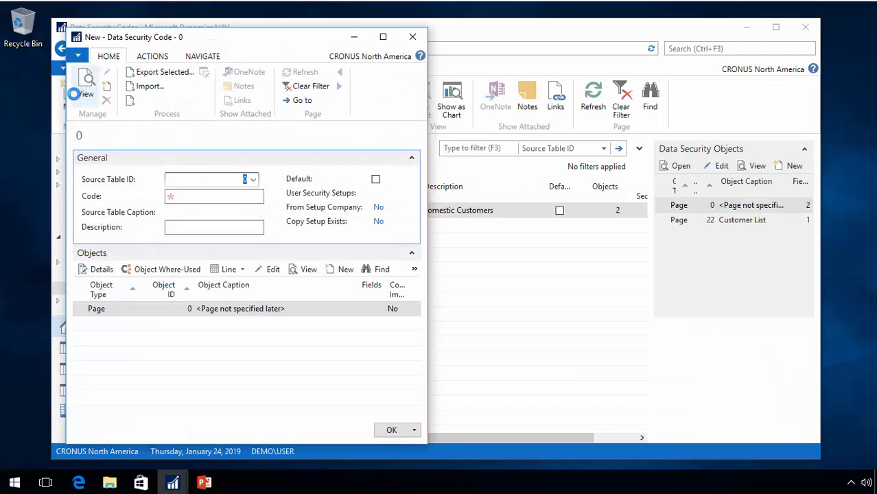
{"action": "type", "text": "18"}
{"action": "key", "text": "Tab"}
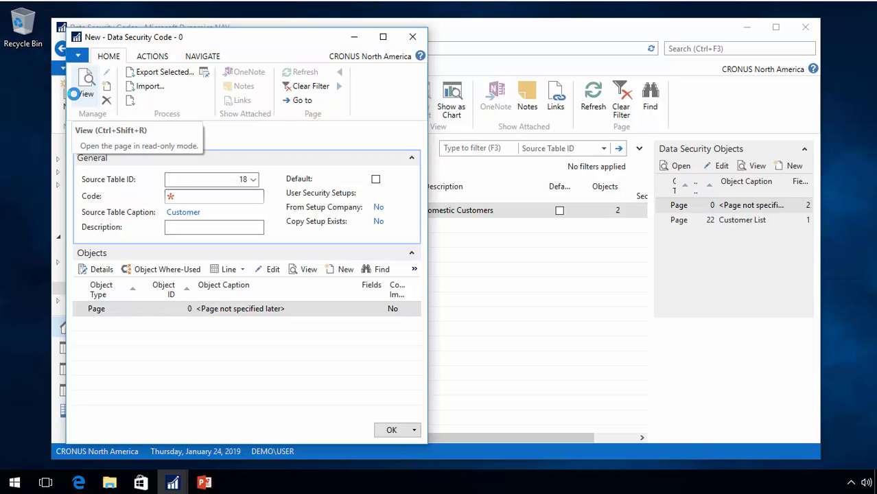
{"action": "type", "text": "location"}
{"action": "key", "text": "Tab"}
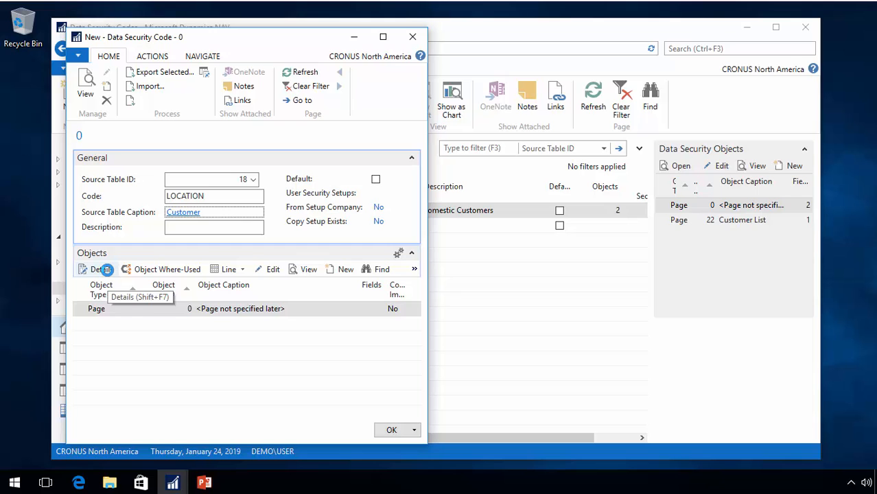
Open the details of the LOCATION code's Page 0 object and add field 83, Location Code, as a line
{"action": "left_click", "coordinate": [105, 269]}
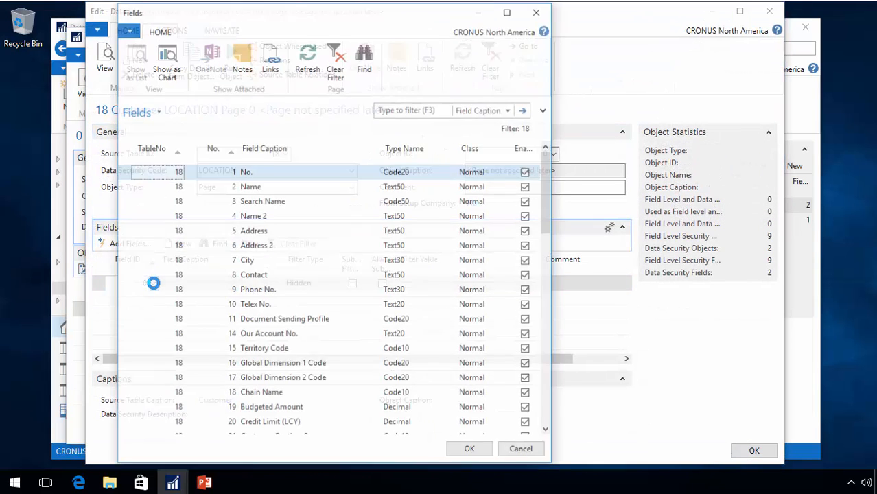
{"action": "left_click", "coordinate": [425, 110]}
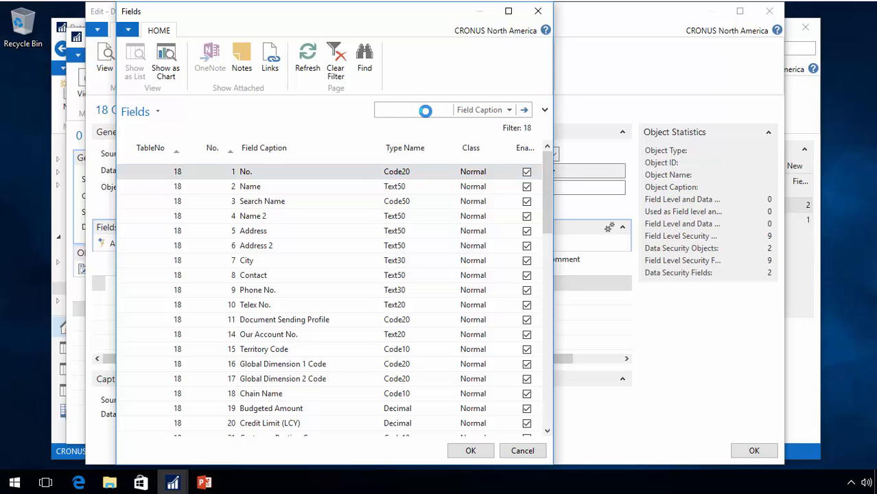
{"action": "type", "text": "loc"}
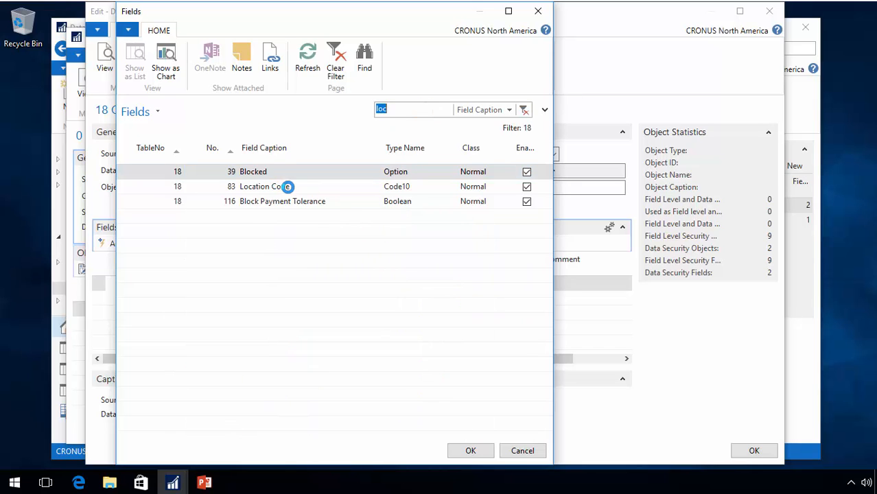
{"action": "left_click", "coordinate": [286, 187]}
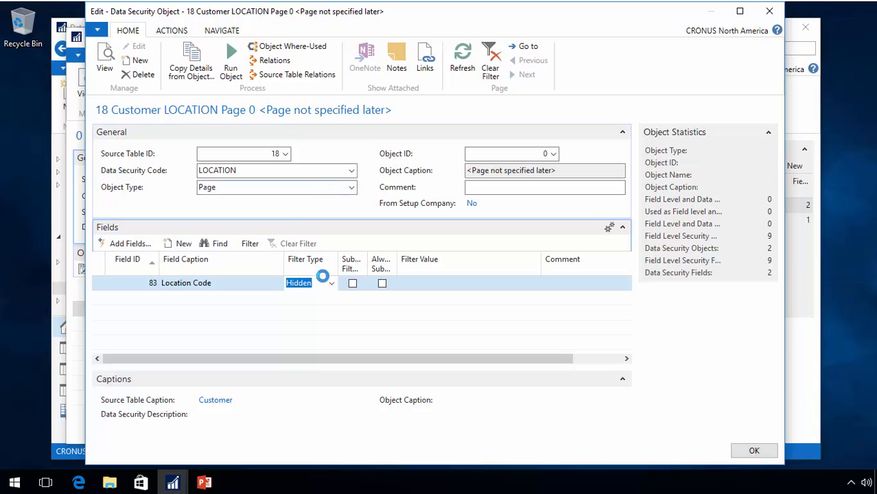
Keep the Location Code line's filter type as Hidden and set its filter value to ''|BLUE
{"action": "left_click", "coordinate": [332, 282]}
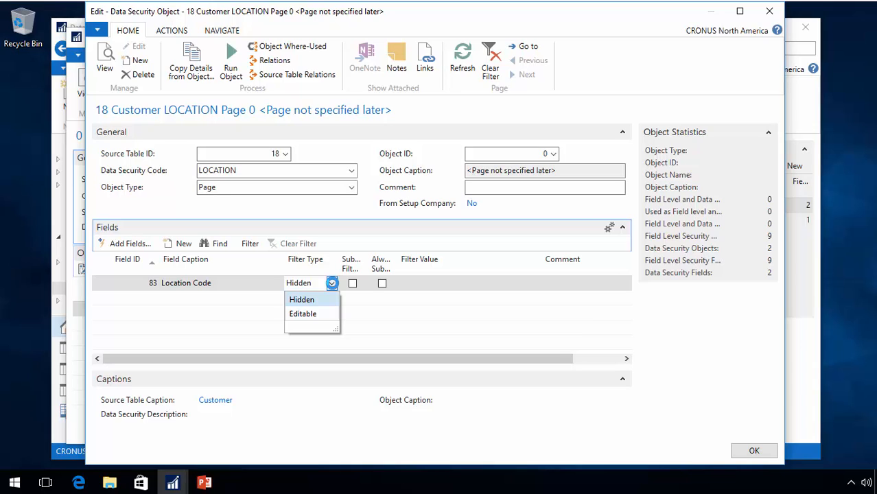
{"action": "left_click", "coordinate": [443, 281]}
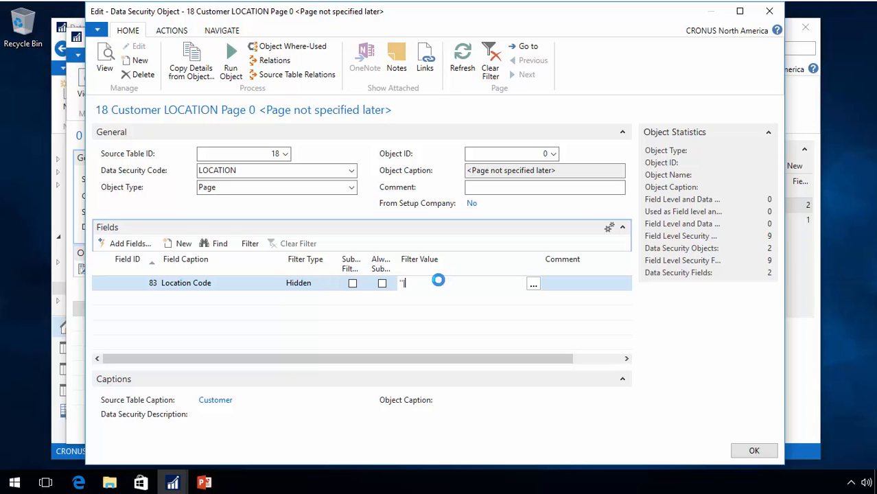
{"action": "key", "text": "Right"}
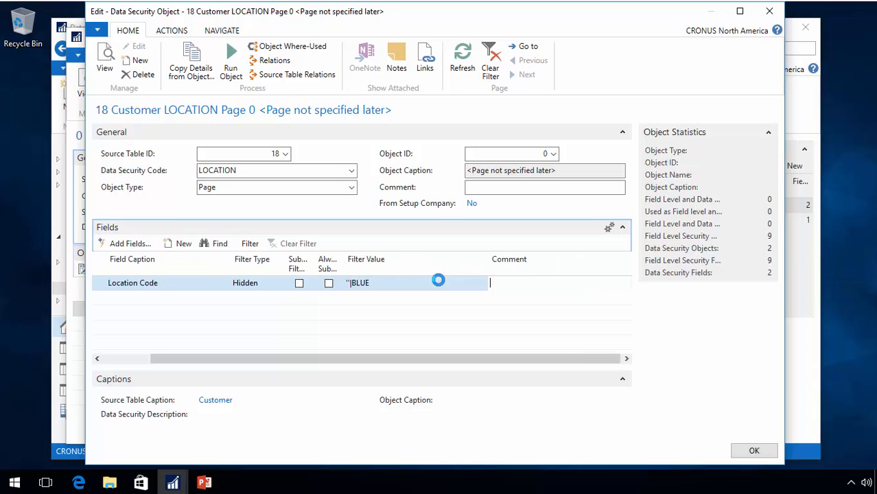
{"action": "key", "text": "Left"}
{"action": "key", "text": "Left"}
{"action": "key", "text": "Left"}
{"action": "key", "text": "Left"}
{"action": "key", "text": "Right"}
{"action": "key", "text": "Right"}
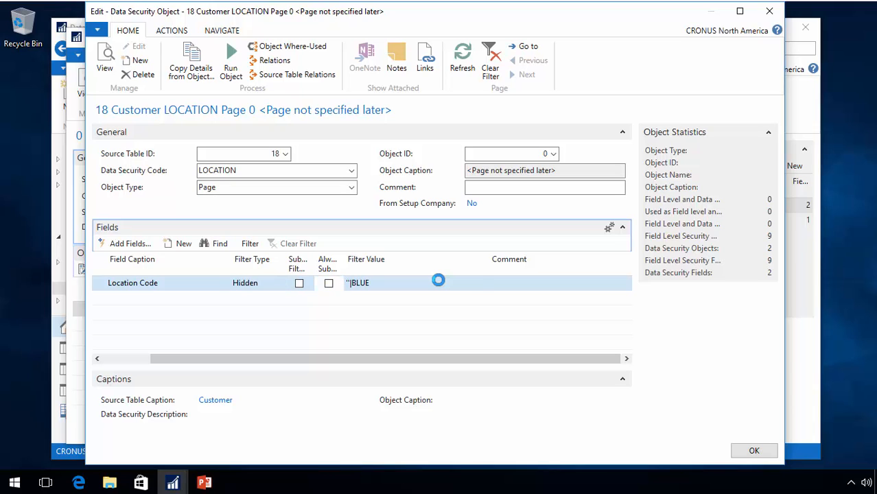
{"action": "key", "text": "Right"}
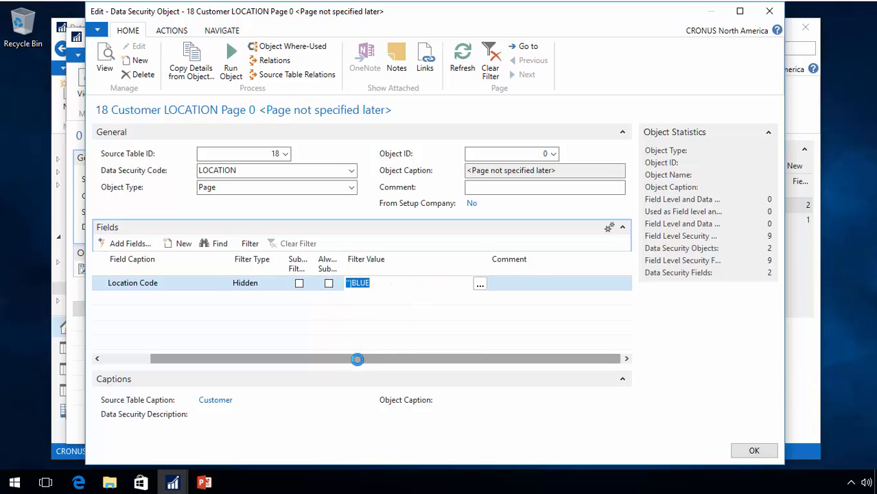
{"action": "left_click_drag", "start_coordinate": [358, 357], "coordinate": [293, 357]}
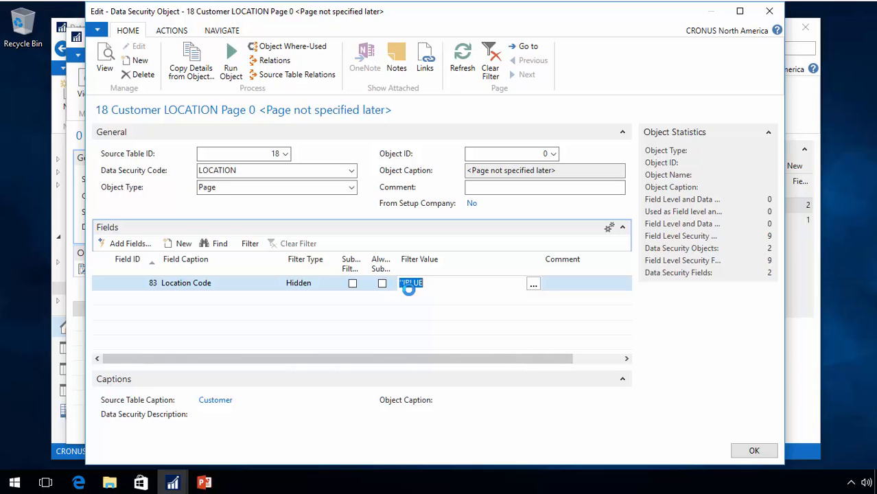
Add field 39, Blocked, as a second field line of the LOCATION code's Page 0 object
{"action": "left_click", "coordinate": [153, 297]}
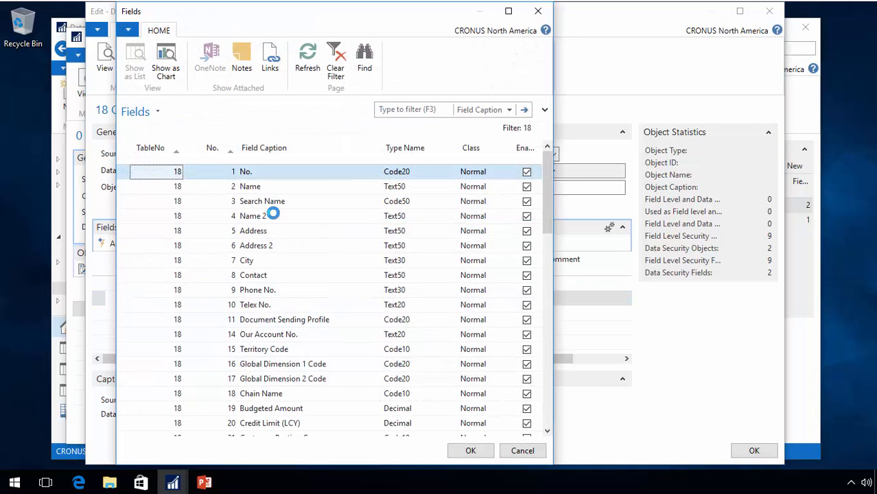
{"action": "left_click", "coordinate": [419, 109]}
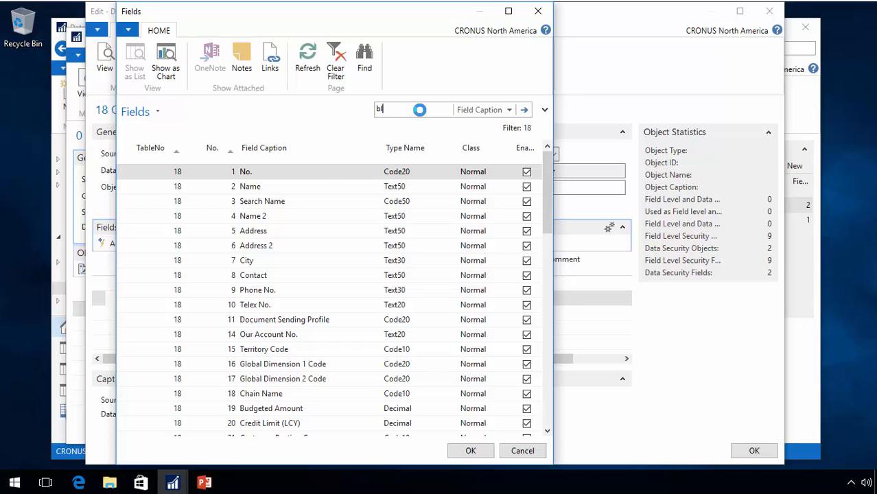
{"action": "type", "text": "bloc"}
{"action": "key", "text": "Return"}
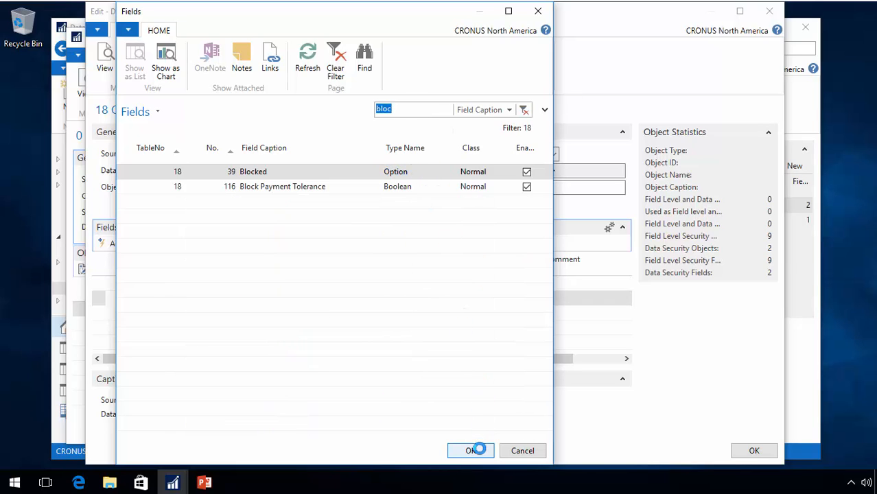
{"action": "left_click", "coordinate": [476, 450]}
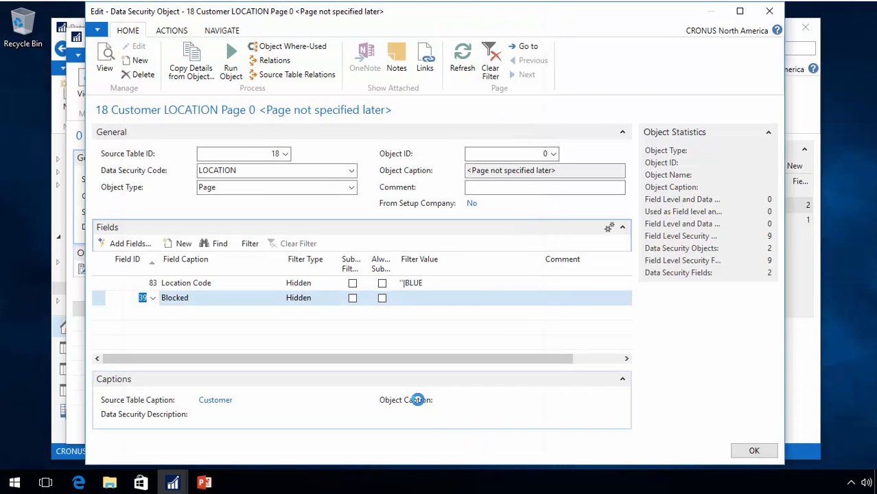
Set the Blocked line's filter type to Editable and its filter value to 0
{"action": "key", "text": "Tab"}
{"action": "type", "text": "e"}
{"action": "key", "text": "Tab"}
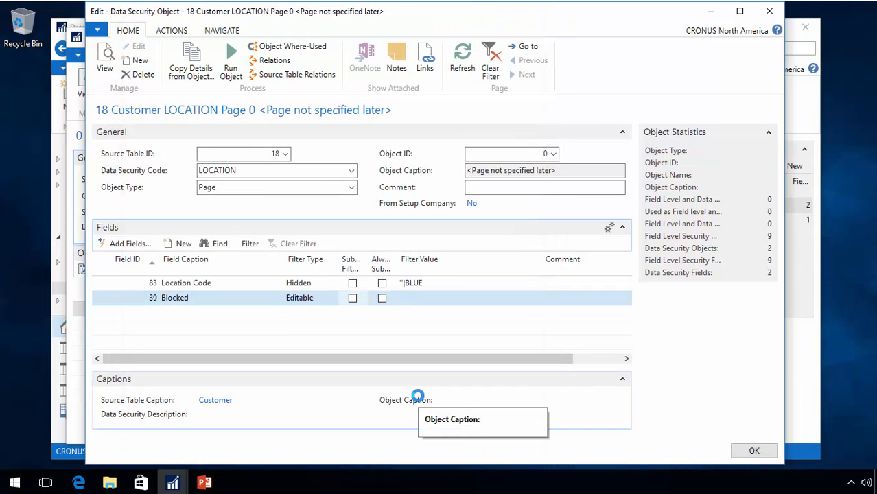
{"action": "key", "text": "Tab"}
{"action": "key", "text": "Tab"}
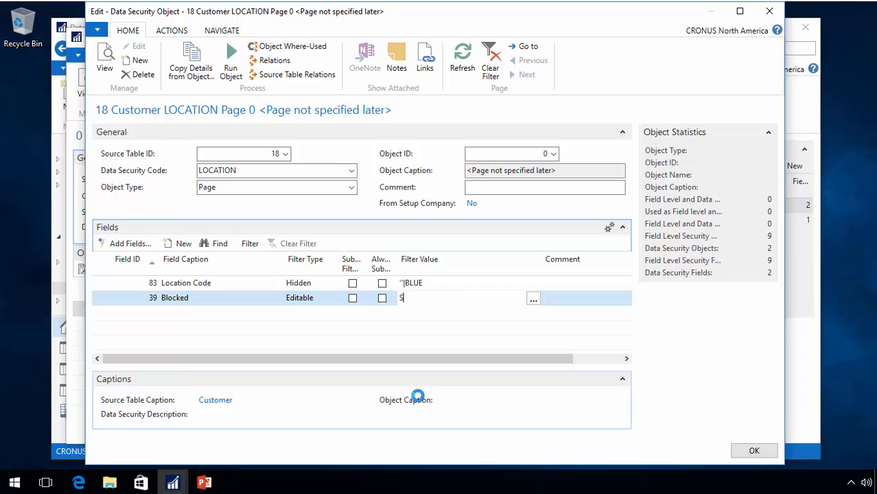
{"action": "key", "text": "Up"}
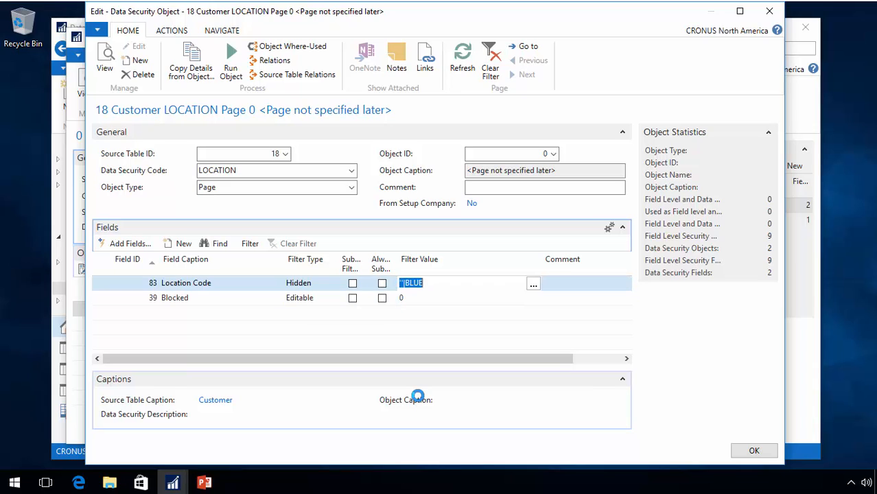
{"action": "key", "text": "Down"}
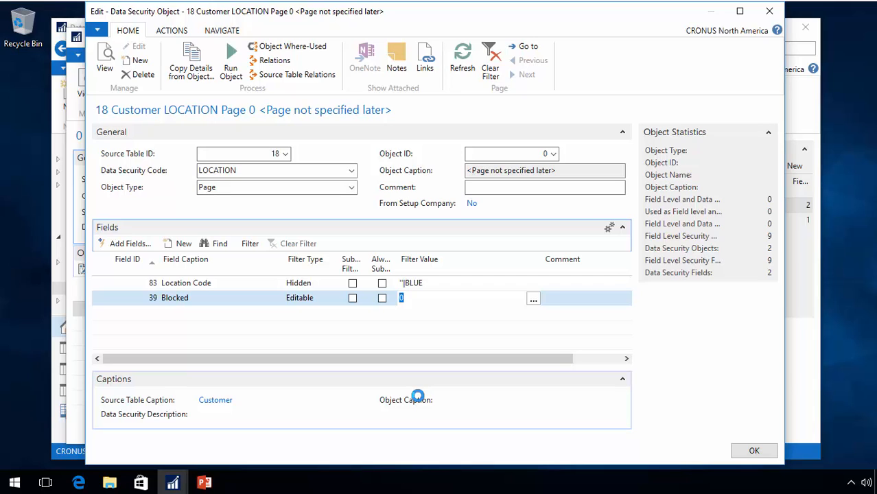
{"action": "key", "text": "shift+Tab"}
{"action": "key", "text": "shift+Tab"}
{"action": "key", "text": "shift+Tab"}
{"action": "key", "text": "shift+Tab"}
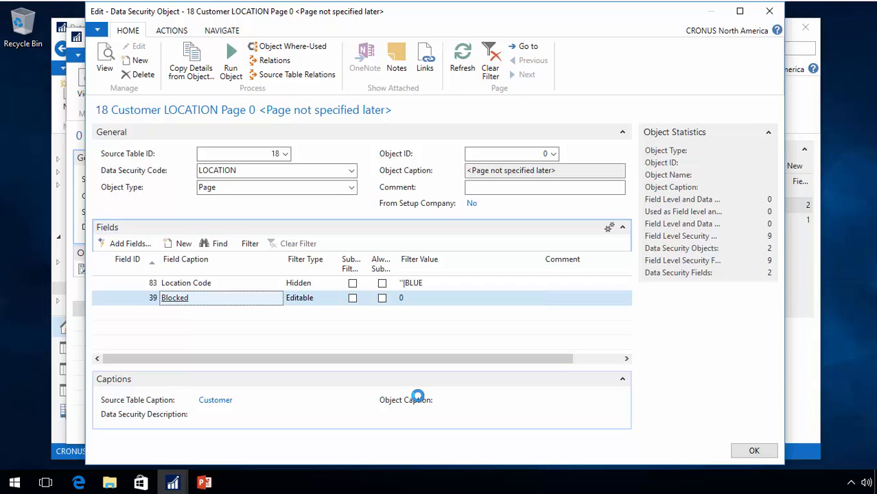
{"action": "key", "text": "Tab"}
{"action": "key", "text": "Tab"}
{"action": "key", "text": "Tab"}
{"action": "key", "text": "Tab"}
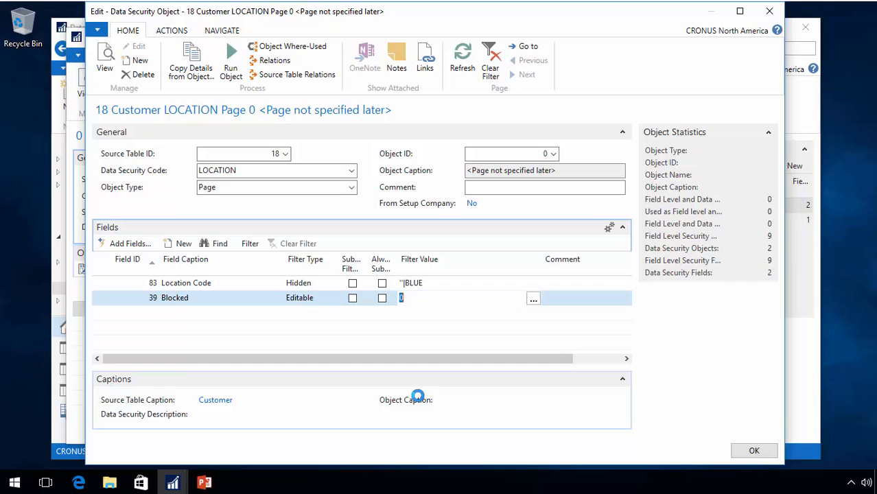
{"action": "key", "text": "Up"}
{"action": "key", "text": "Down"}
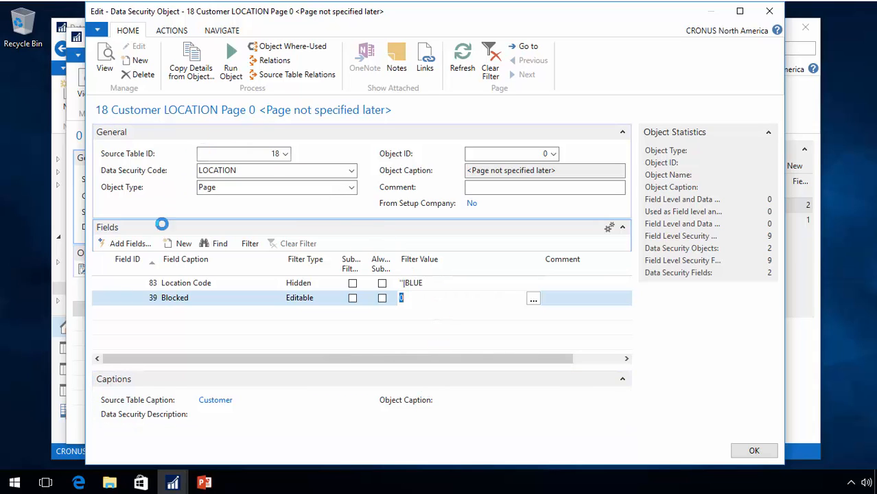
Close the LOCATION data security windows and open the User Security Setup list for editing
{"action": "left_click", "coordinate": [755, 451]}
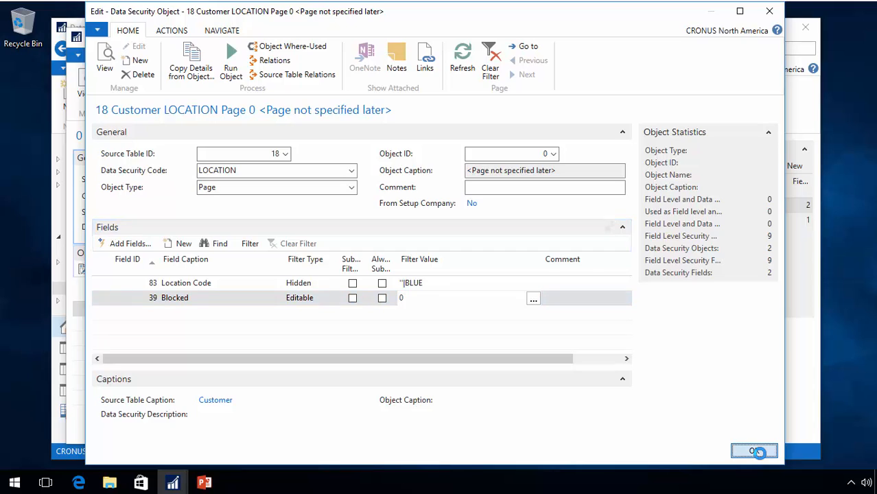
{"action": "left_click", "coordinate": [396, 426]}
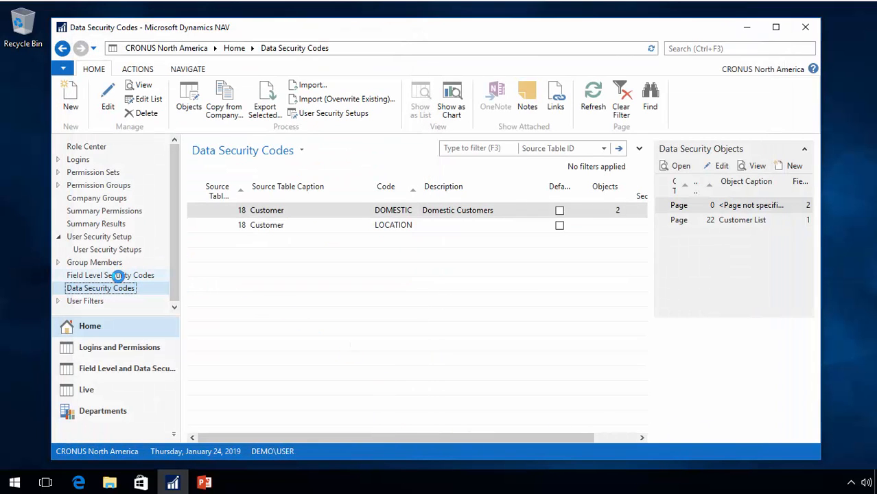
{"action": "left_click", "coordinate": [96, 236]}
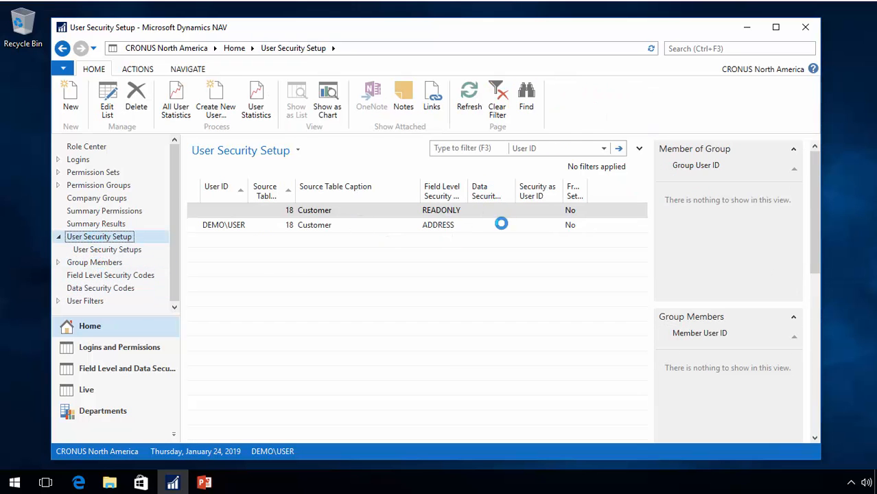
{"action": "left_click", "coordinate": [104, 95]}
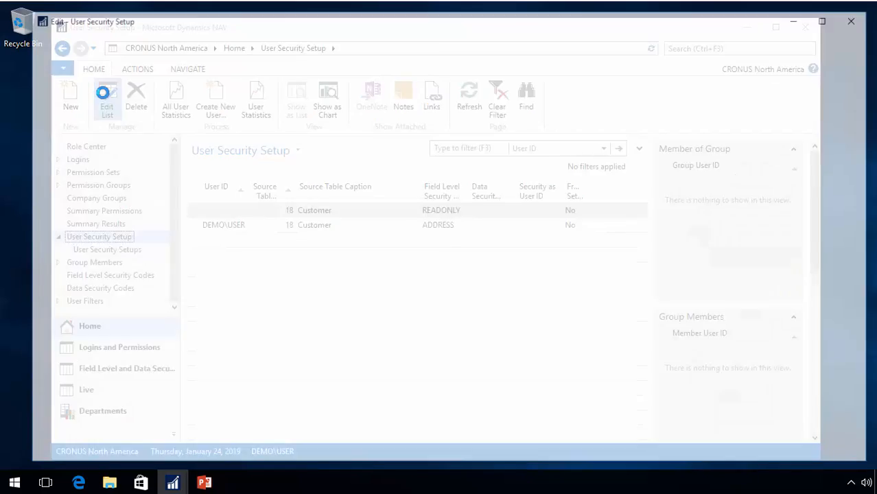
Assign the data security code LOCATION to both Customer lines, the blank user and DEMO\USER, and close the edit window
{"action": "left_click", "coordinate": [353, 178]}
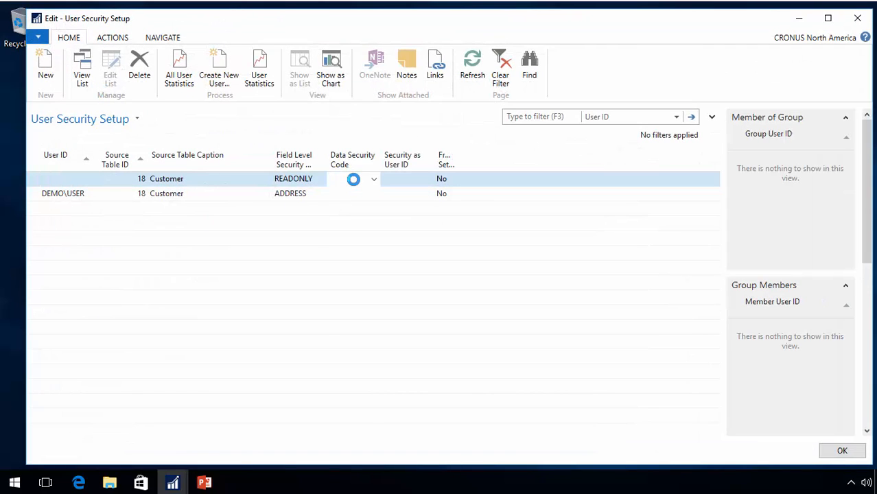
{"action": "type", "text": "LOCATION"}
{"action": "key", "text": "Down"}
{"action": "type", "text": "LOCATION"}
{"action": "key", "text": "Up"}
{"action": "key", "text": "Left"}
{"action": "key", "text": "Left"}
{"action": "key", "text": "Left"}
{"action": "key", "text": "Left"}
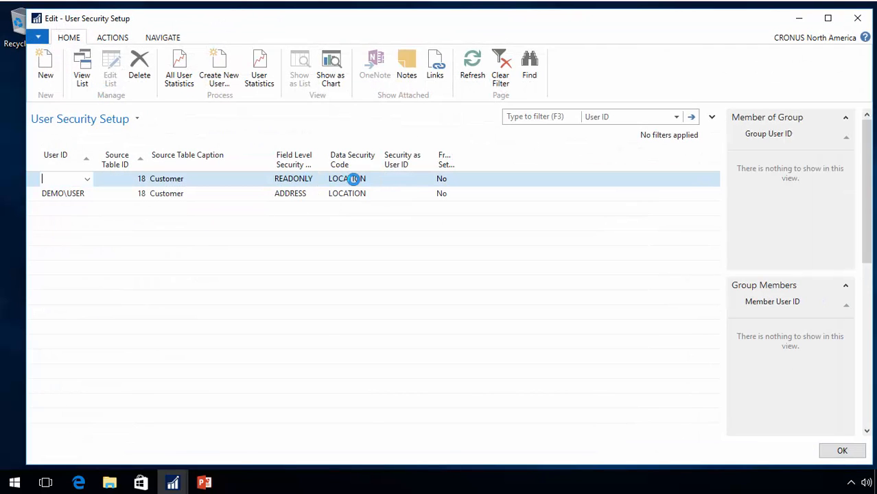
{"action": "key", "text": "Down"}
{"action": "key", "text": "Up"}
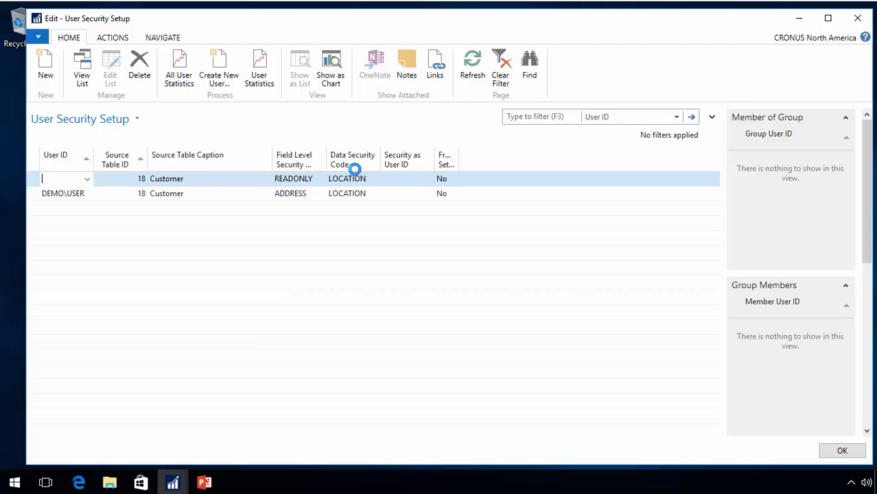
{"action": "key", "text": "Escape"}
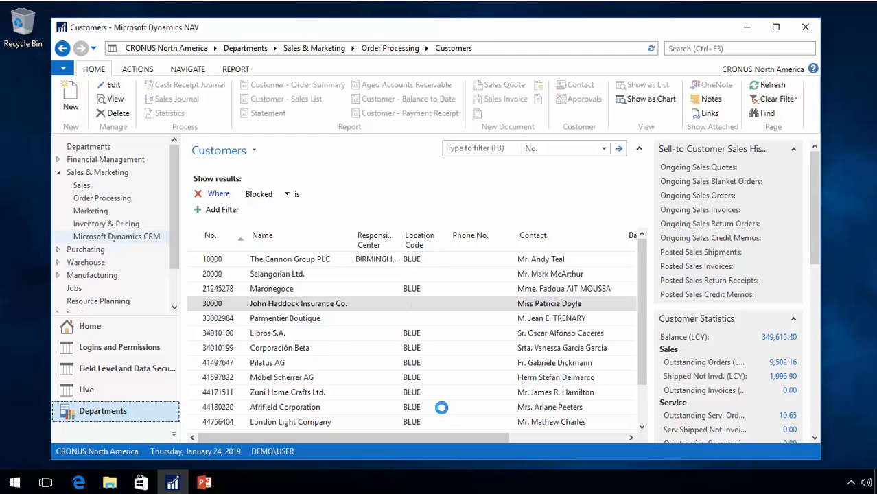
Examine the Customers list and the options of its Blocked filter, remove that filter and clear the list's filters
{"action": "scroll", "coordinate": [410, 358], "scroll_direction": "down", "scroll_amount": 1}
{"action": "scroll", "coordinate": [401, 389], "scroll_direction": "up", "scroll_amount": 1}
{"action": "left_click", "coordinate": [341, 194]}
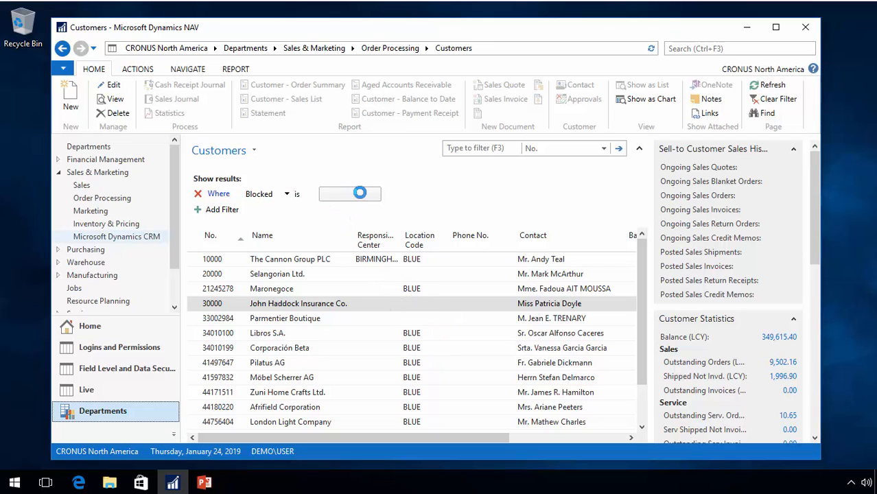
{"action": "left_click", "coordinate": [379, 193]}
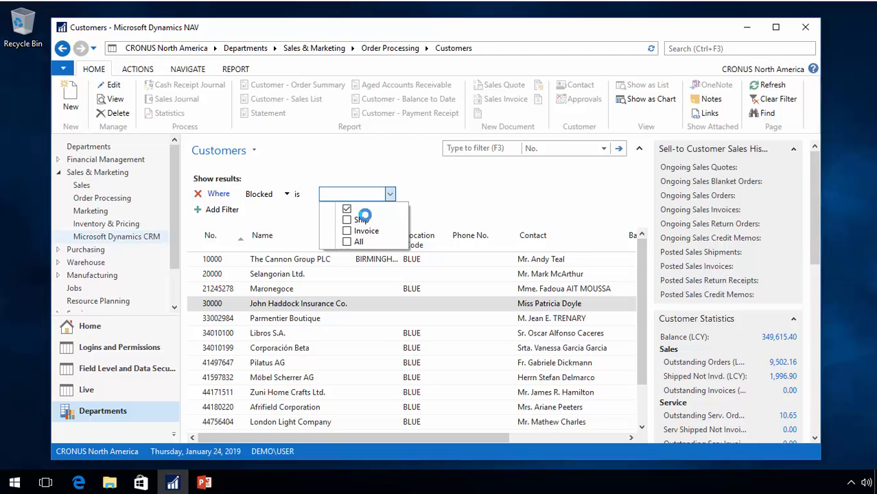
{"action": "left_click", "coordinate": [196, 194]}
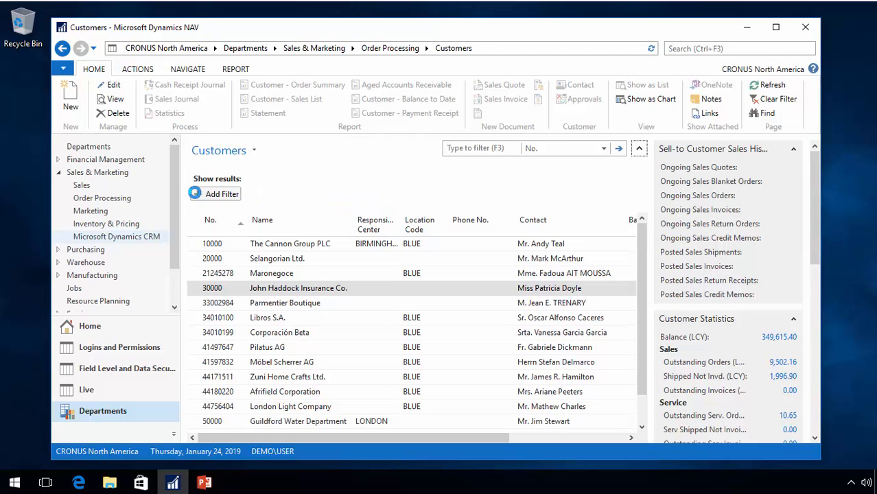
{"action": "left_click", "coordinate": [253, 150]}
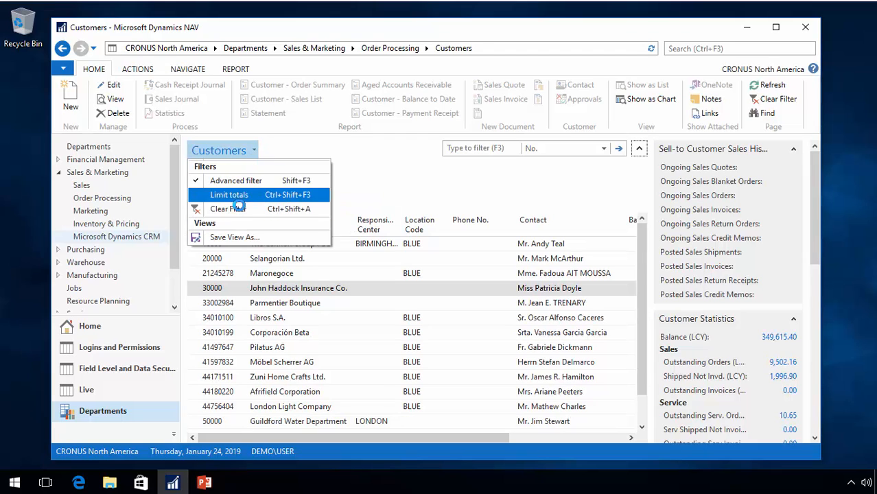
{"action": "left_click", "coordinate": [236, 208]}
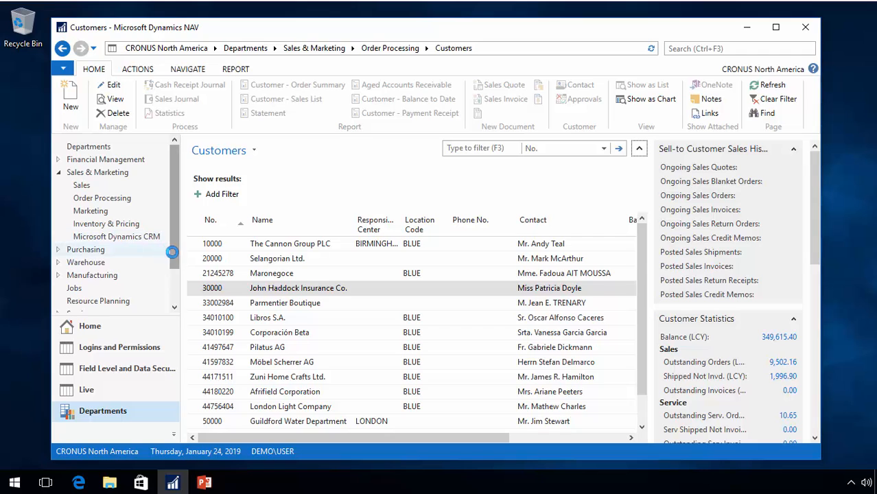
Create a user filter with a blank user ID and the location code BLUE
{"action": "left_click", "coordinate": [110, 326]}
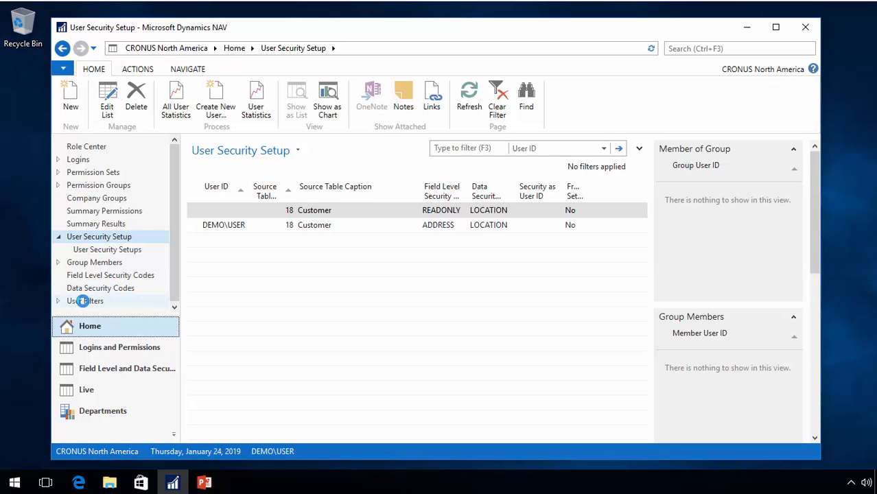
{"action": "left_click", "coordinate": [83, 300]}
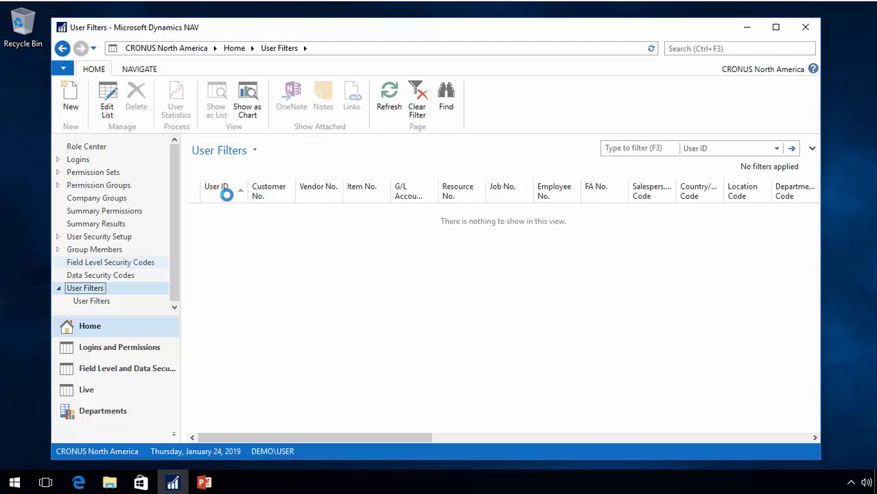
{"action": "left_click", "coordinate": [71, 104]}
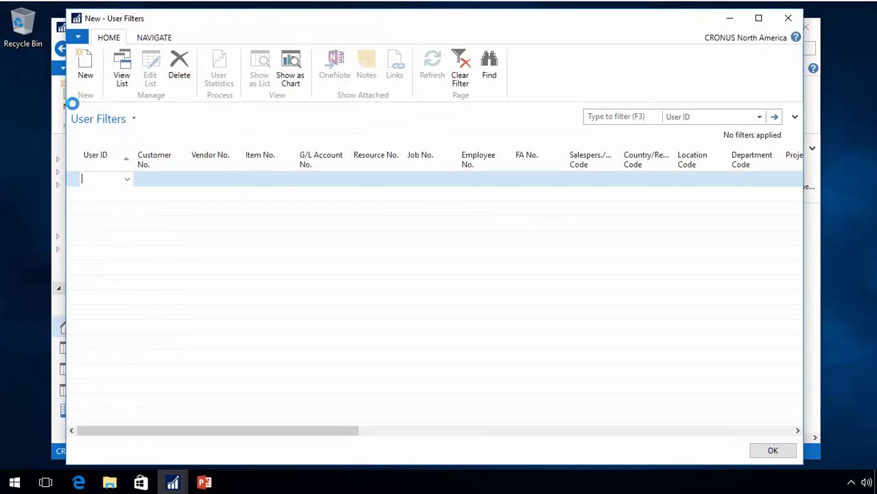
{"action": "key", "text": "Tab"}
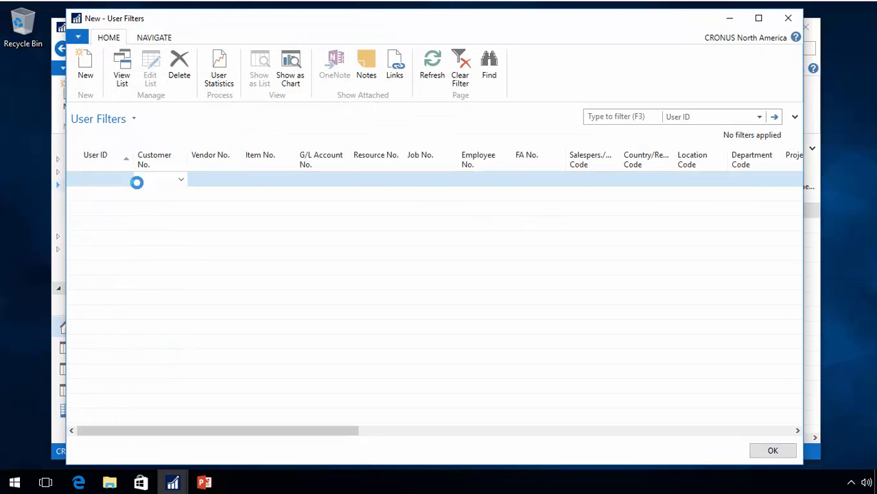
{"action": "left_click", "coordinate": [703, 179]}
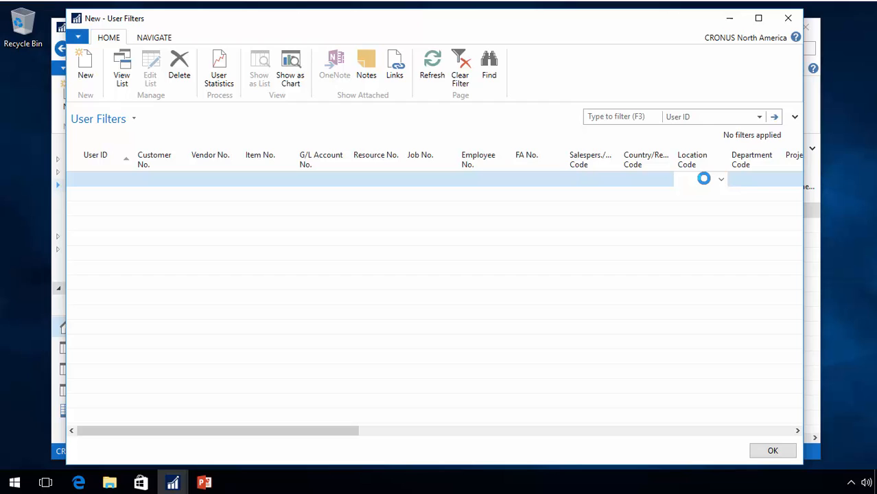
{"action": "type", "text": "blue"}
{"action": "key", "text": "Tab"}
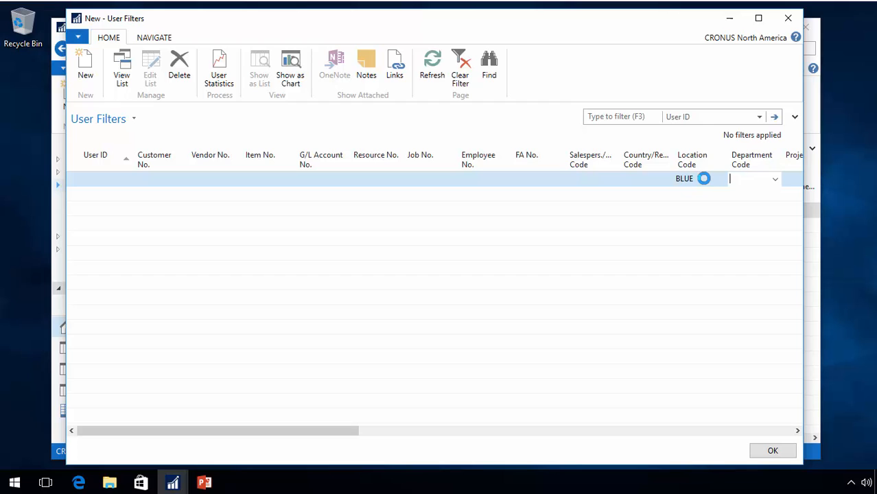
{"action": "key", "text": "shift+Tab"}
{"action": "key", "text": "shift+Tab"}
{"action": "key", "text": "shift+Tab"}
{"action": "key", "text": "shift+Tab"}
{"action": "key", "text": "shift+Tab"}
{"action": "key", "text": "shift+Tab"}
{"action": "key", "text": "shift+Tab"}
{"action": "key", "text": "shift+Tab"}
{"action": "key", "text": "shift+Tab"}
{"action": "key", "text": "shift+Tab"}
{"action": "key", "text": "shift+Tab"}
{"action": "key", "text": "shift+Tab"}
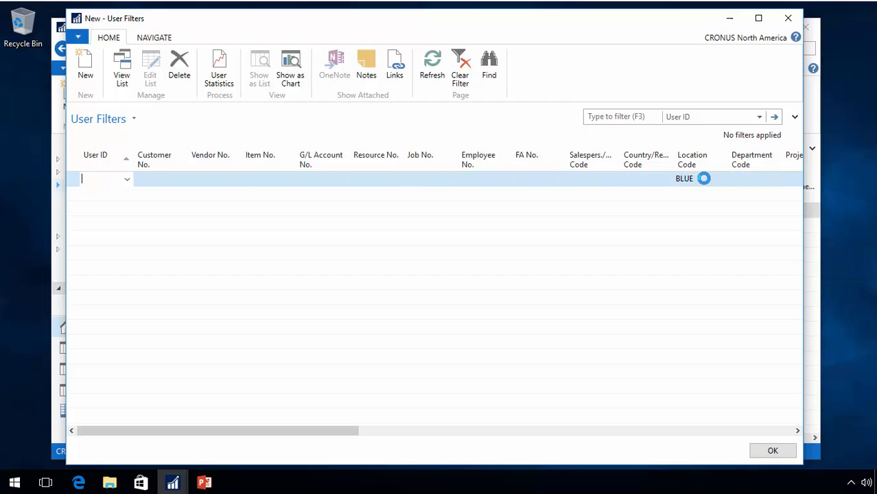
Add a second user filter line for DEMO\USER with the location code RED|YELLOW
{"action": "key", "text": "Down"}
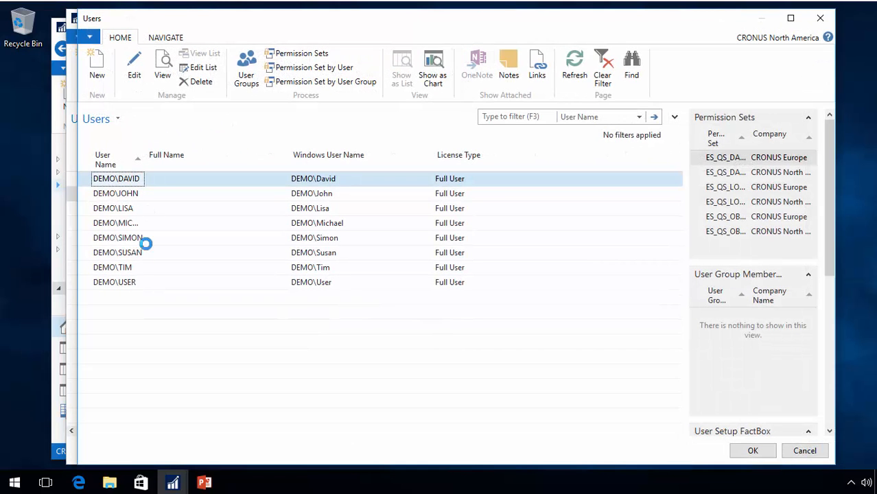
{"action": "left_click", "coordinate": [122, 283]}
{"action": "key", "text": "Return"}
{"action": "key", "text": "Return"}
{"action": "key", "text": "Return"}
{"action": "key", "text": "Return"}
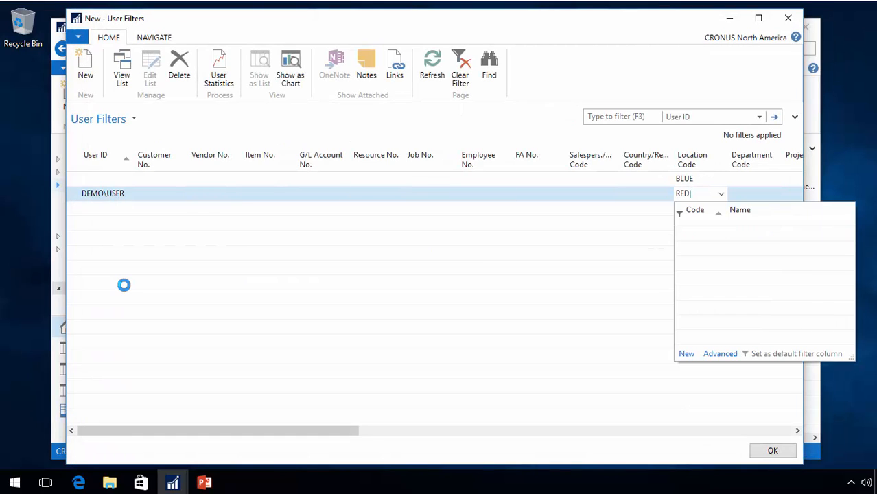
{"action": "type", "text": "RED|YELLOW"}
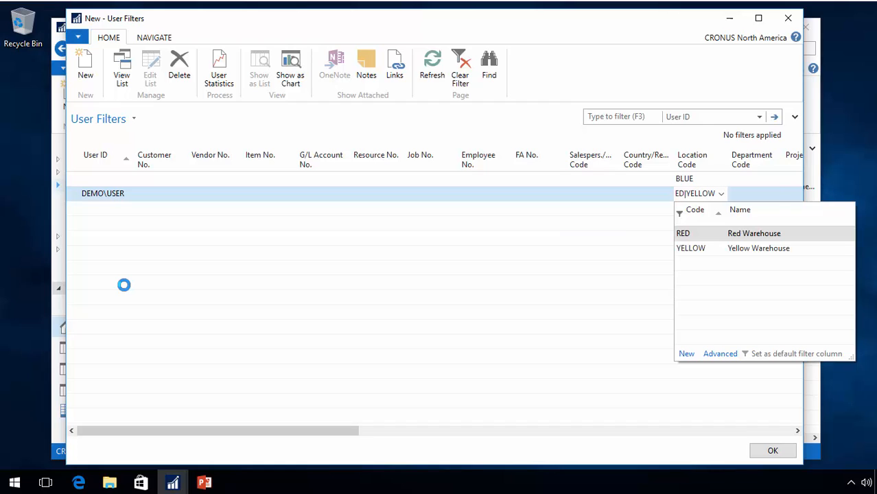
{"action": "key", "text": "Return"}
{"action": "key", "text": "Left"}
{"action": "key", "text": "Left"}
{"action": "key", "text": "Left"}
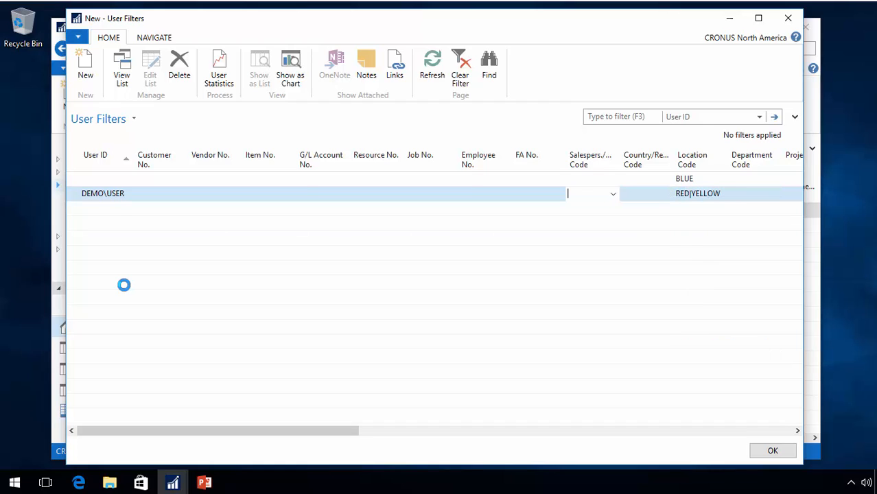
Set the salesperson code to JR on the DEMO\USER filter line, leave it blank on the BLUE line, and close the window
{"action": "key", "text": "Up"}
{"action": "key", "text": "Right"}
{"action": "key", "text": "Left"}
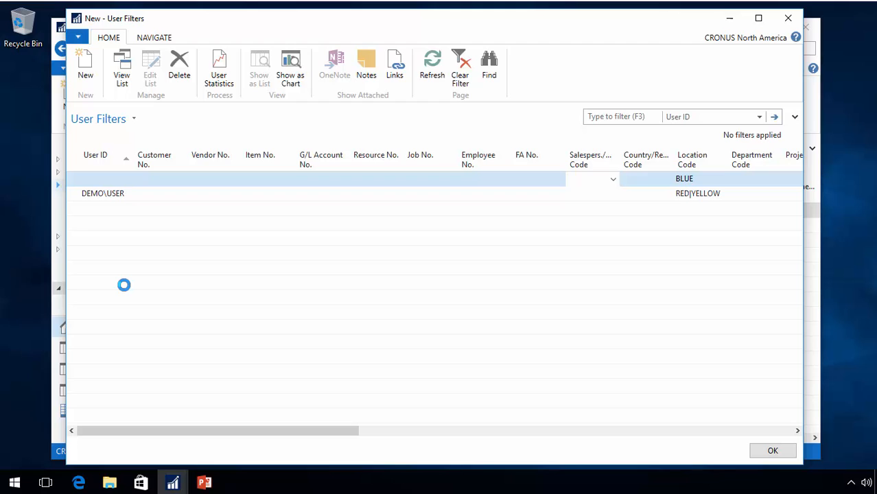
{"action": "key", "text": "Down"}
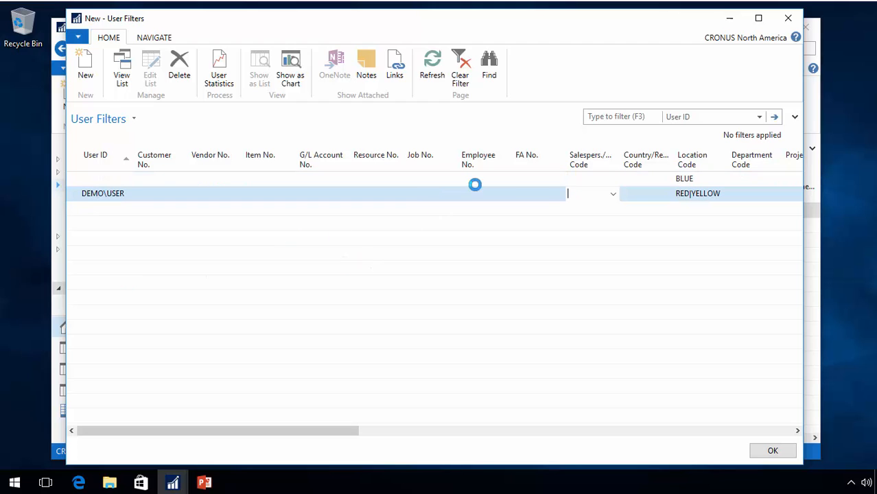
{"action": "left_click", "coordinate": [612, 194]}
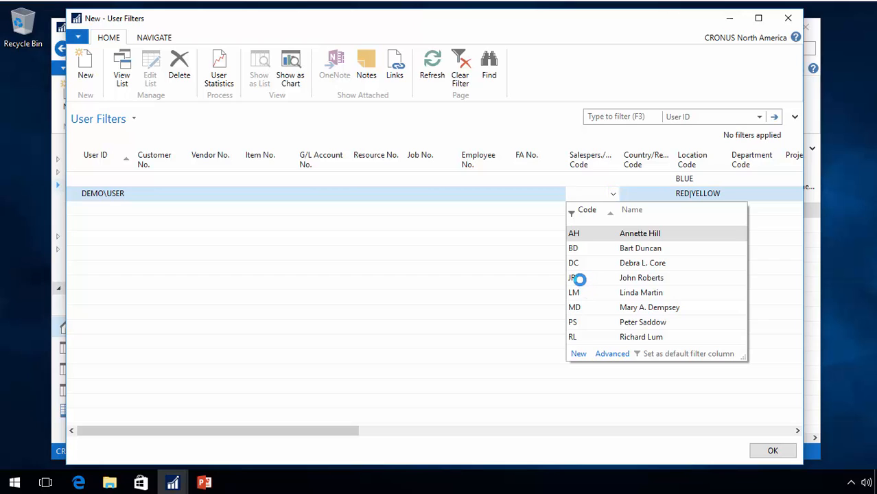
{"action": "left_click", "coordinate": [578, 279]}
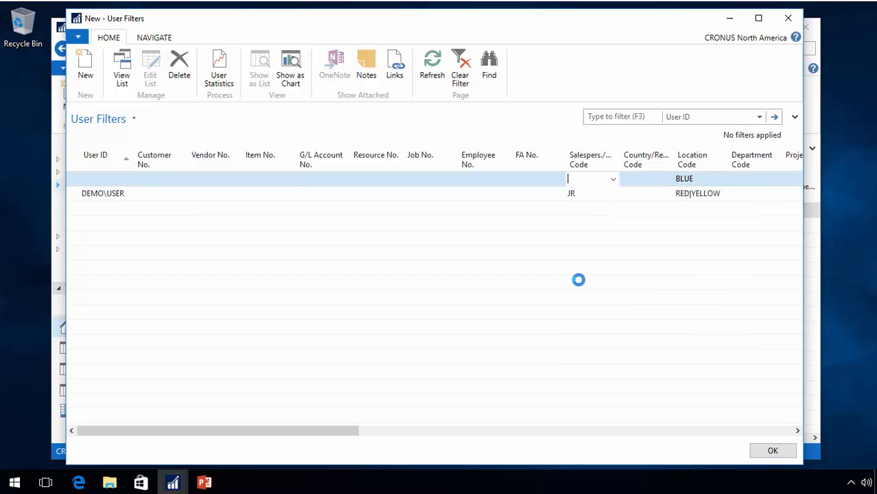
{"action": "key", "text": "shift+Tab"}
{"action": "key", "text": "shift+Tab"}
{"action": "key", "text": "Tab"}
{"action": "key", "text": "Tab"}
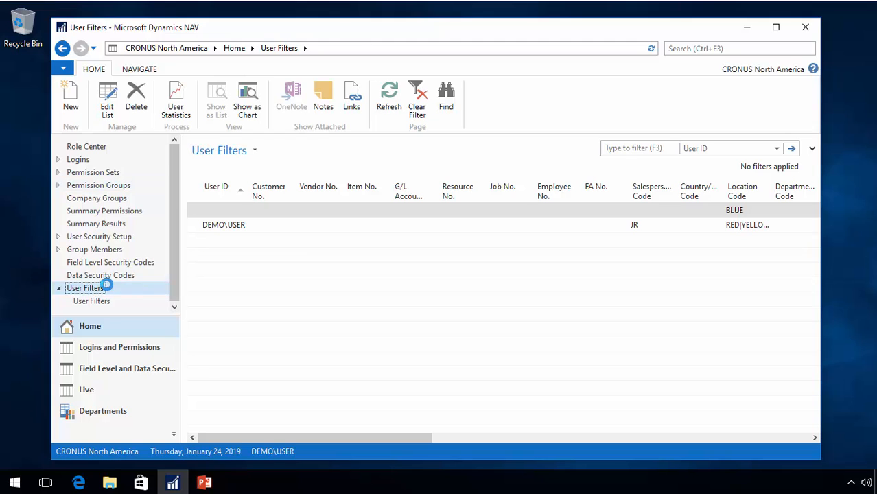
Open the details of the LOCATION data security code's page object and enable Substitute Filter Value for the Location Code field
{"action": "left_click", "coordinate": [96, 275]}
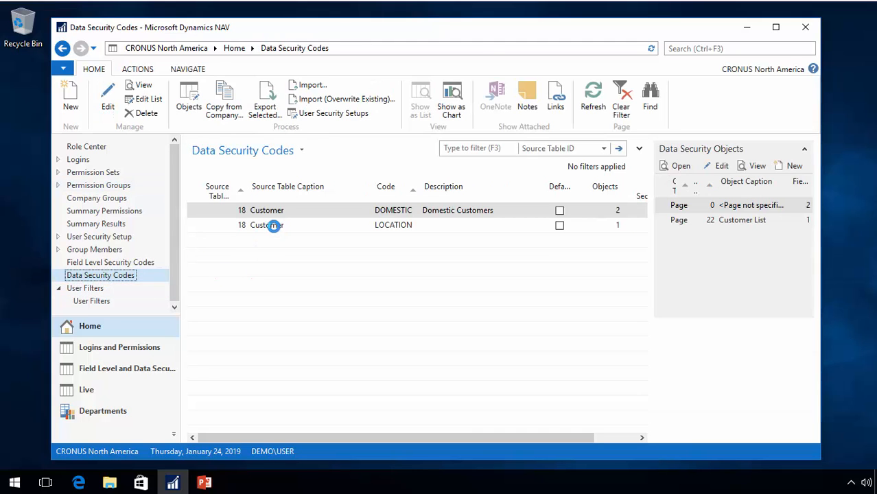
{"action": "left_click", "coordinate": [273, 225]}
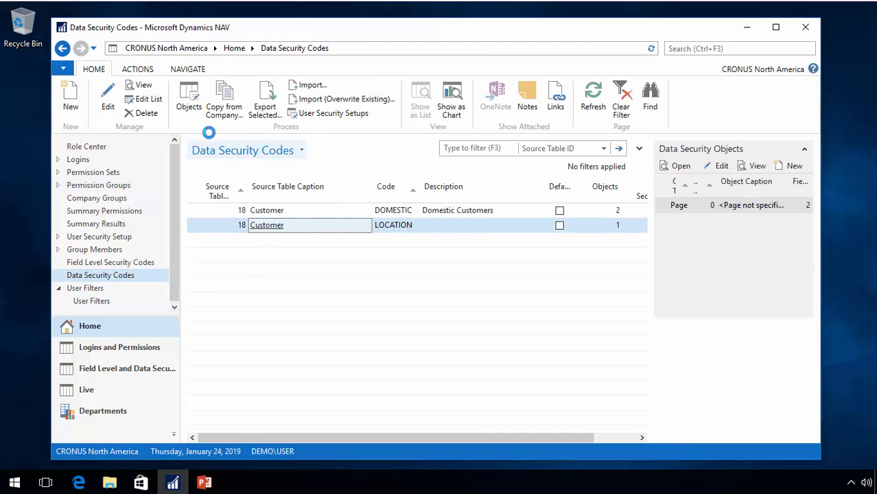
{"action": "left_click", "coordinate": [186, 95]}
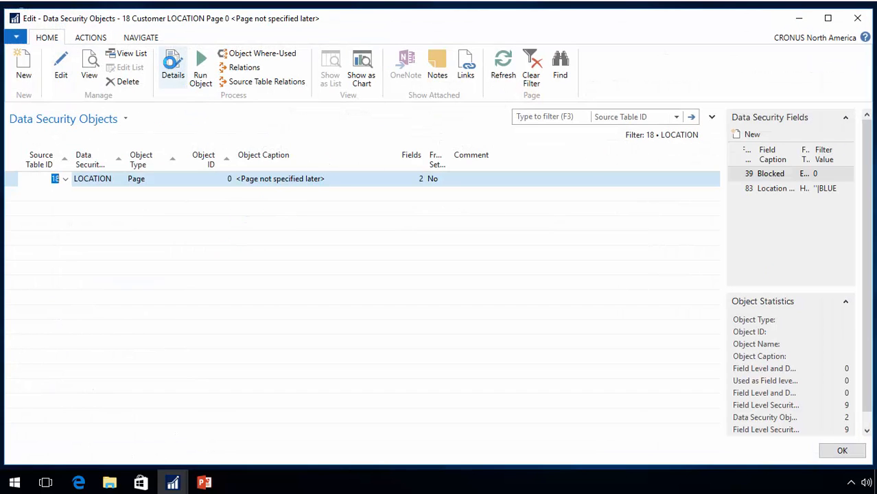
{"action": "left_click", "coordinate": [173, 68]}
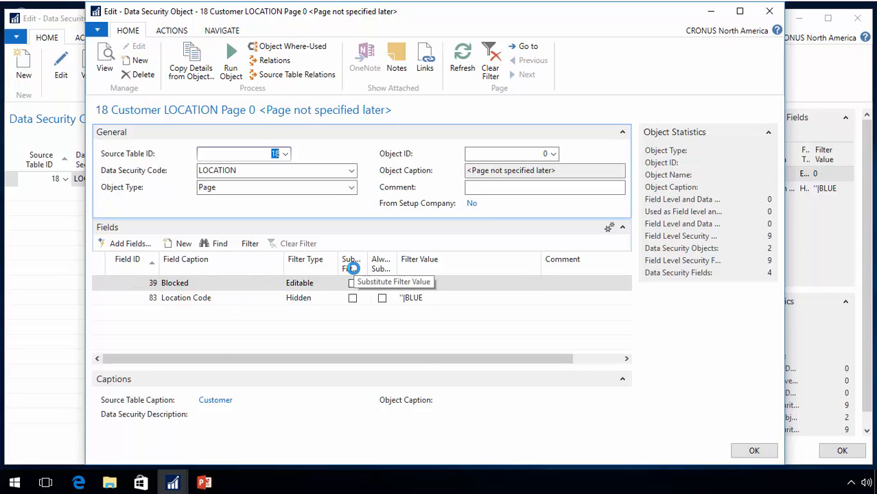
{"action": "left_click", "coordinate": [350, 298]}
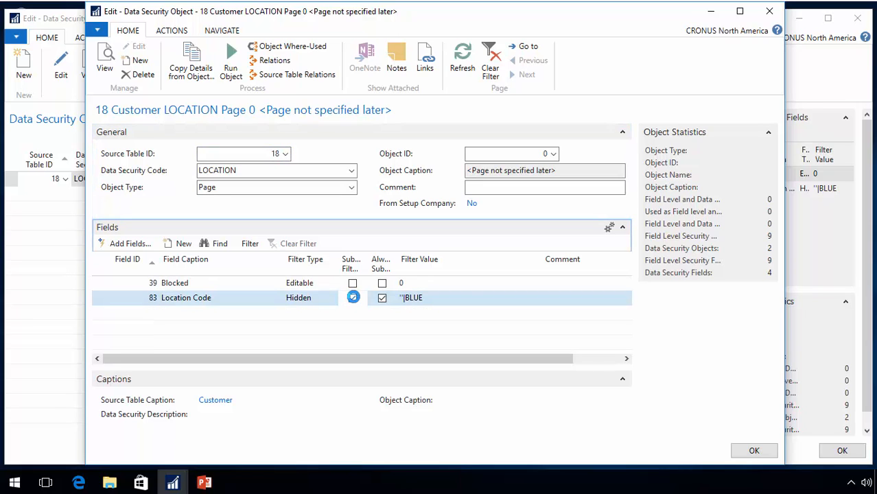
Set the Location Code filter value to ''|%UF_LOCAT% using the UF_LOCAT dynamic filter, and close the data security object windows
{"action": "left_click", "coordinate": [444, 297]}
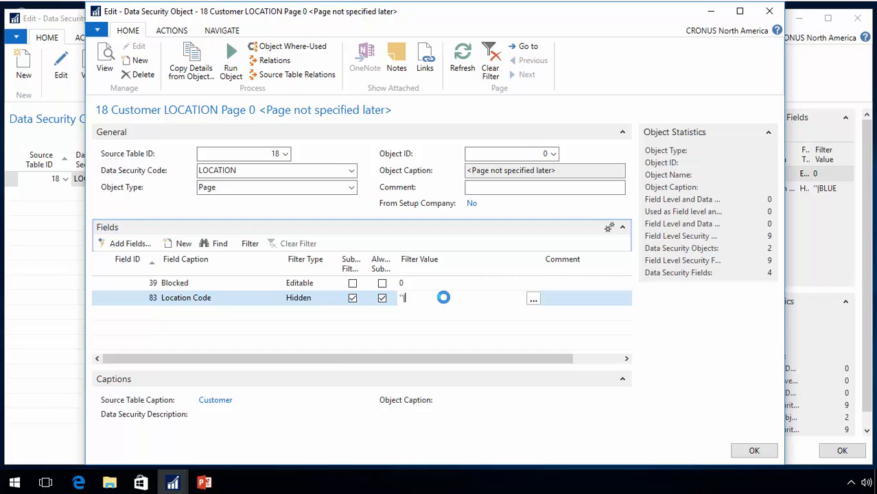
{"action": "left_click", "coordinate": [534, 298]}
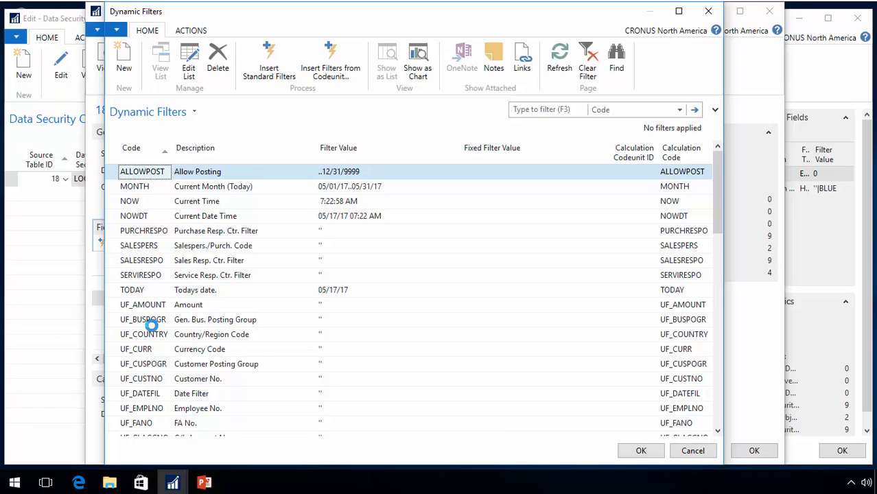
{"action": "scroll", "coordinate": [150, 312], "scroll_direction": "down", "scroll_amount": 3}
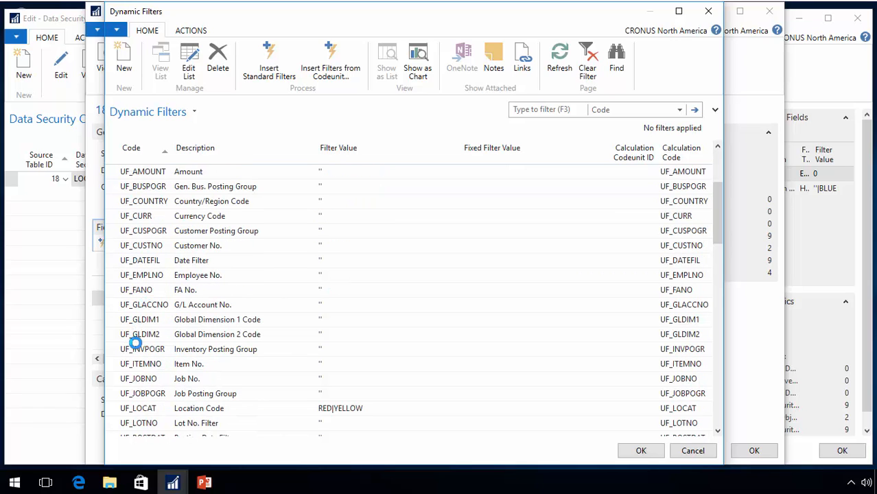
{"action": "scroll", "coordinate": [169, 327], "scroll_direction": "down", "scroll_amount": 2}
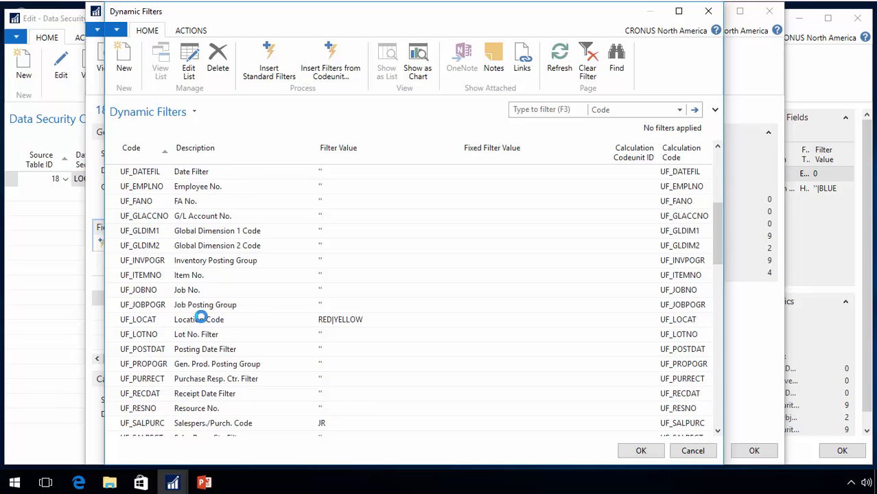
{"action": "left_click", "coordinate": [147, 320]}
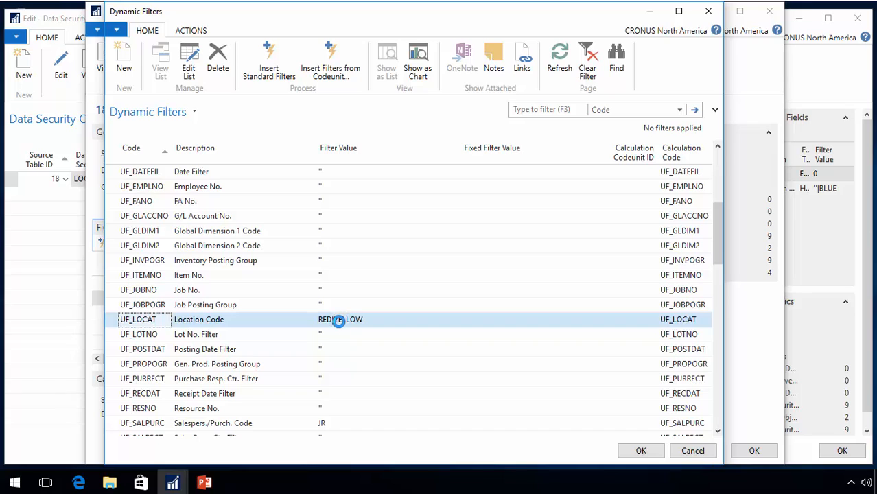
{"action": "scroll", "coordinate": [338, 322], "scroll_direction": "down", "scroll_amount": 4}
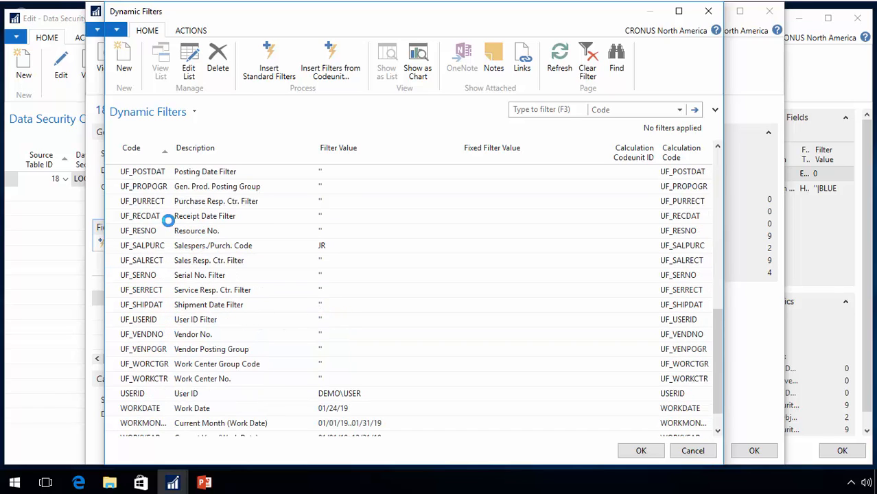
{"action": "scroll", "coordinate": [166, 340], "scroll_direction": "down", "scroll_amount": 1}
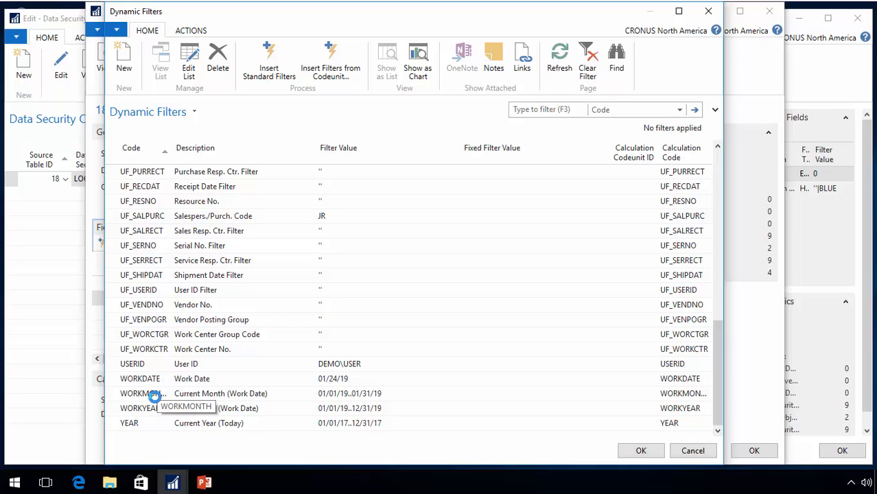
{"action": "scroll", "coordinate": [237, 367], "scroll_direction": "up", "scroll_amount": 1}
{"action": "scroll", "coordinate": [237, 367], "scroll_direction": "up", "scroll_amount": 7}
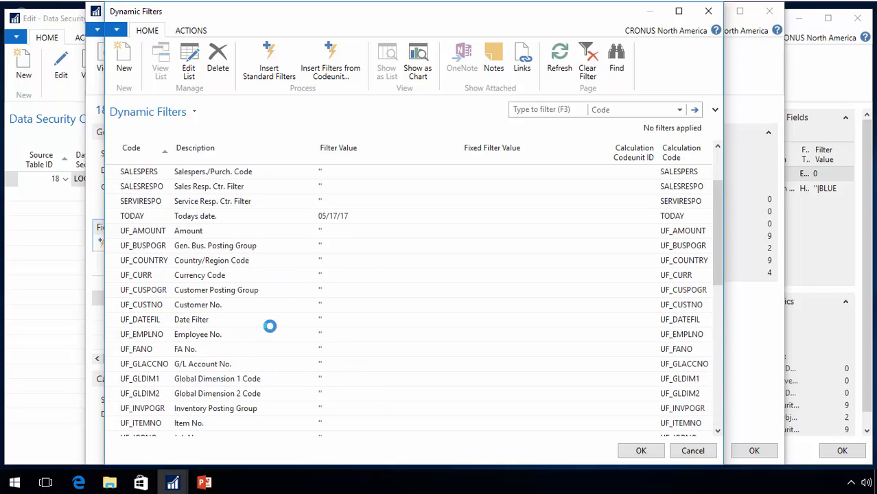
{"action": "left_click", "coordinate": [631, 450]}
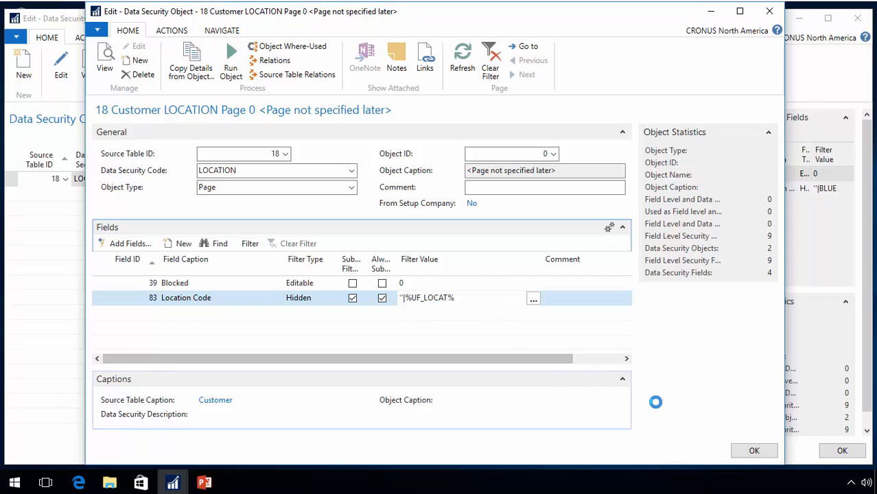
{"action": "left_click", "coordinate": [754, 450]}
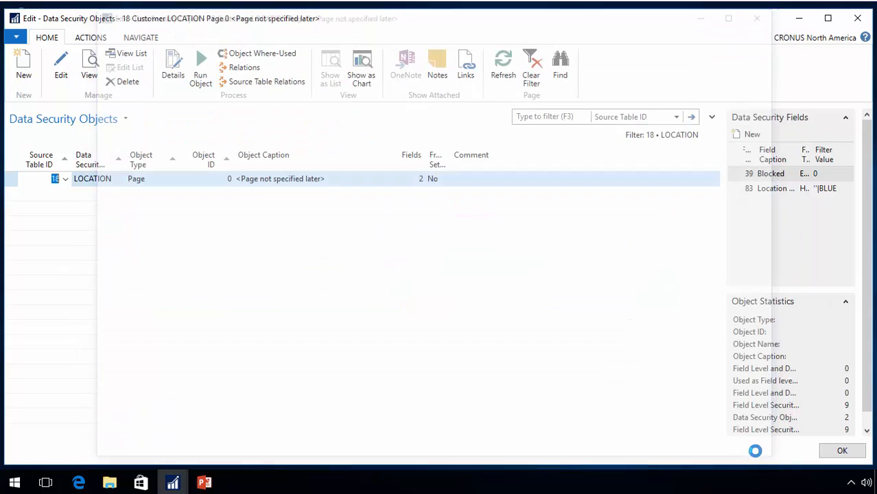
{"action": "left_click", "coordinate": [842, 450]}
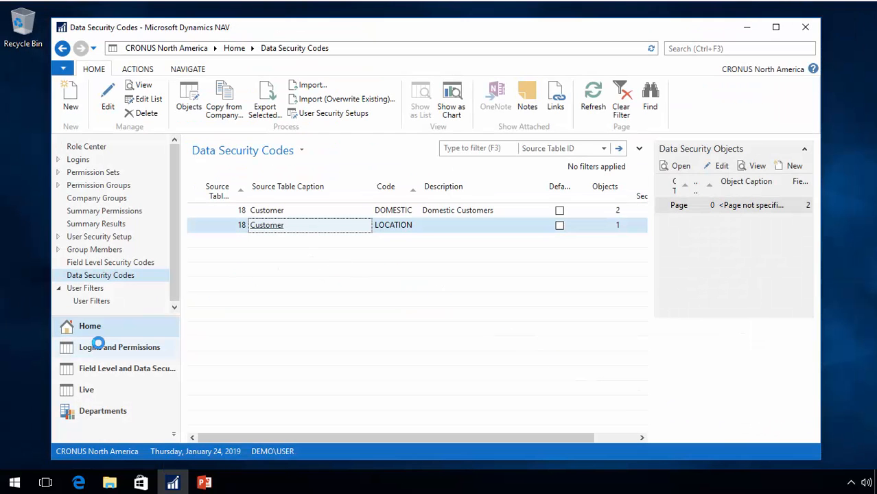
Examine the location codes in the Customers list and the salesperson codes on two customer cards, one without a location and one with YELLOW
{"action": "left_click", "coordinate": [101, 410]}
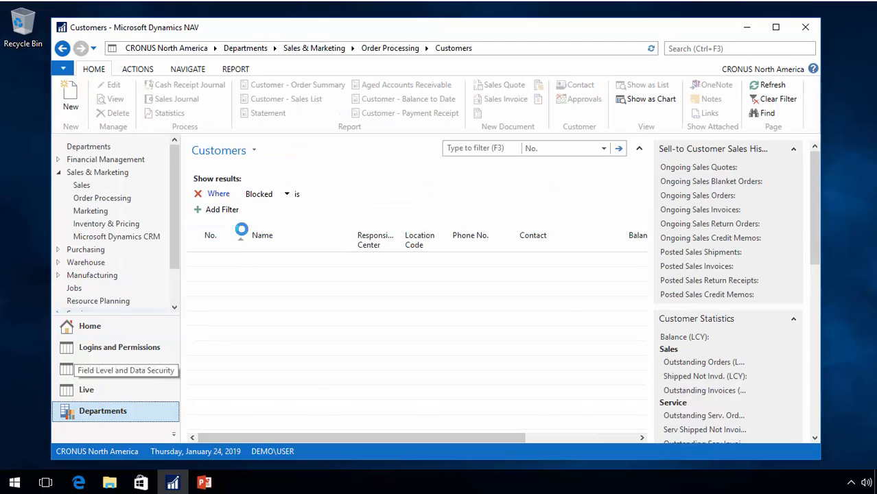
{"action": "scroll", "coordinate": [421, 377], "scroll_direction": "down", "scroll_amount": 6}
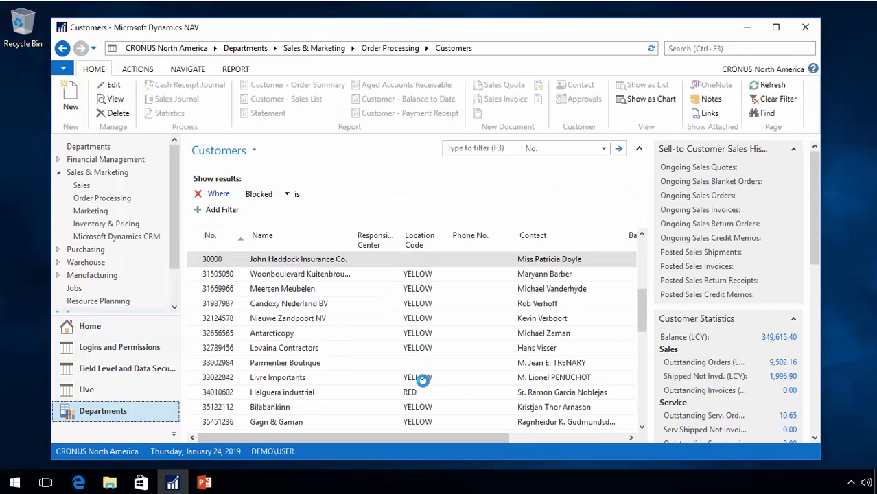
{"action": "scroll", "coordinate": [421, 377], "scroll_direction": "up", "scroll_amount": 8}
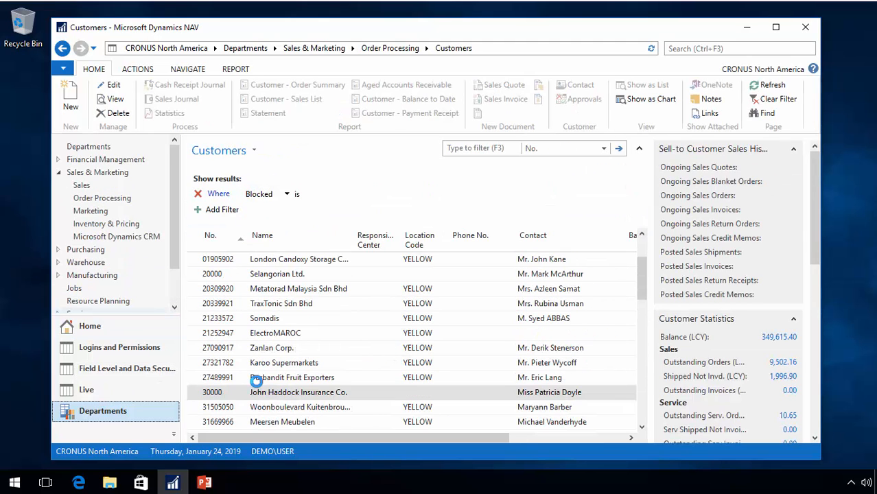
{"action": "left_click", "coordinate": [219, 392]}
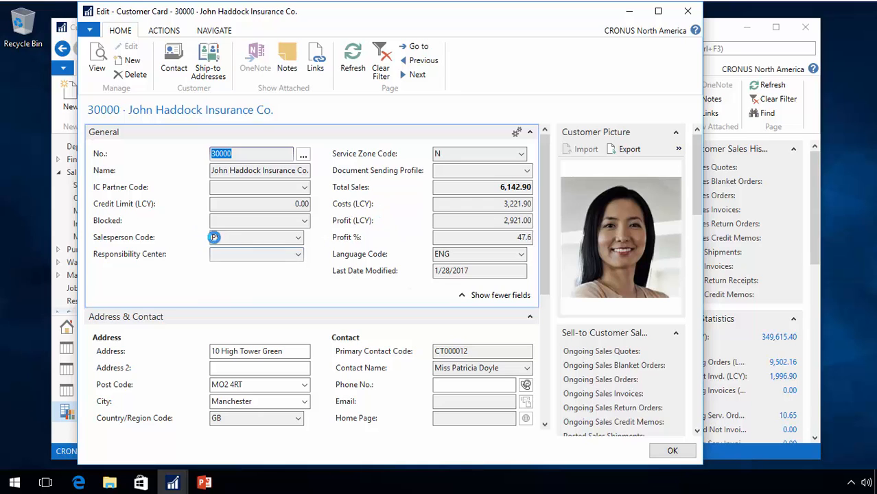
{"action": "key", "text": "Escape"}
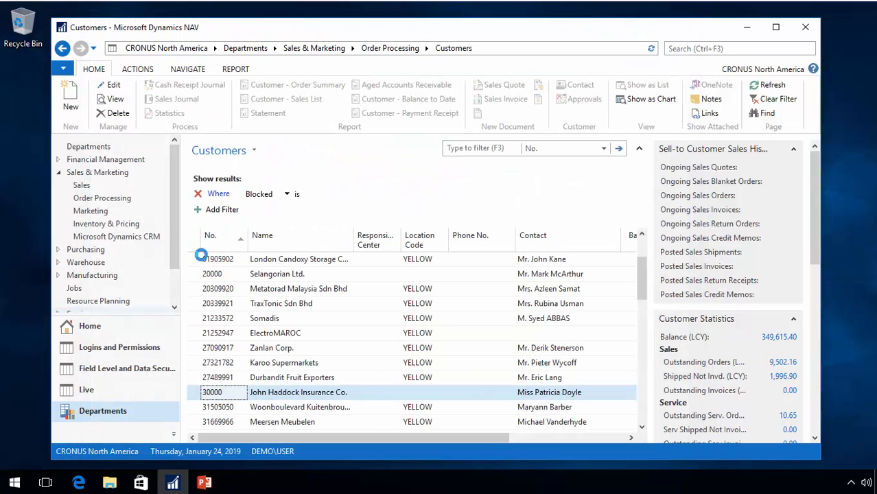
{"action": "left_click", "coordinate": [217, 376]}
{"action": "double_click", "coordinate": [218, 371]}
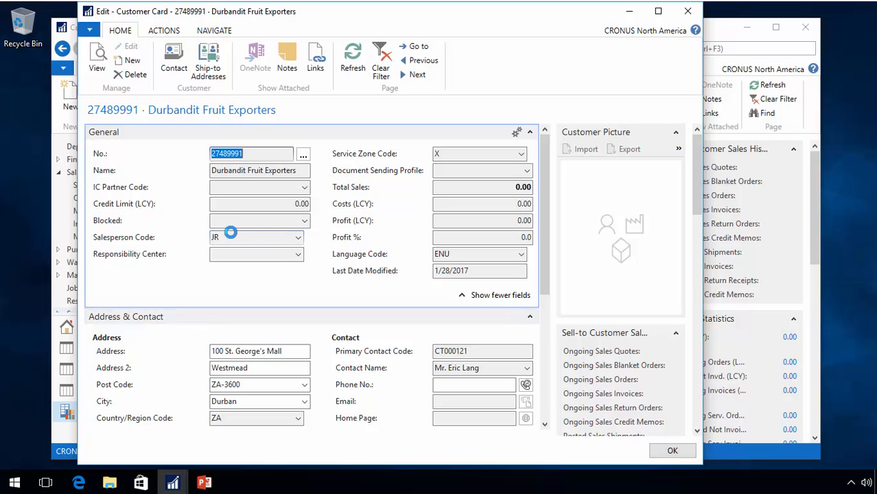
{"action": "key", "text": "Escape"}
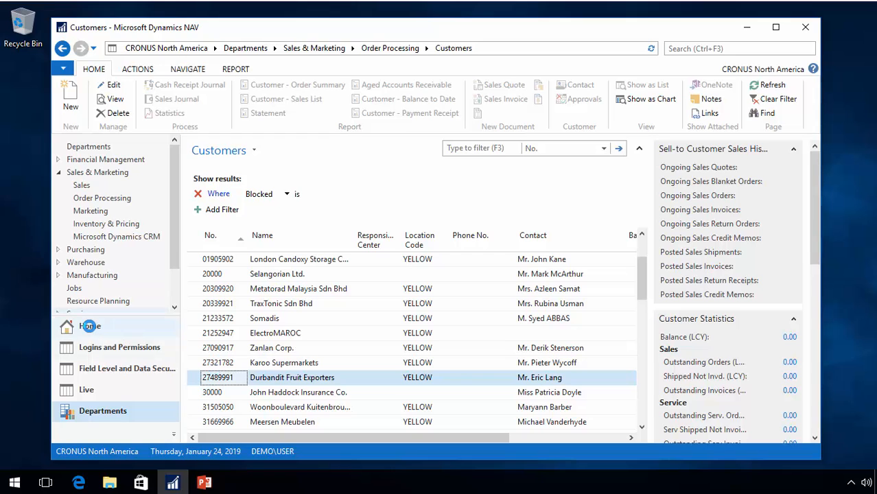
Add page 21, Customer Card, as a second object of the LOCATION data security code
{"action": "left_click", "coordinate": [89, 326]}
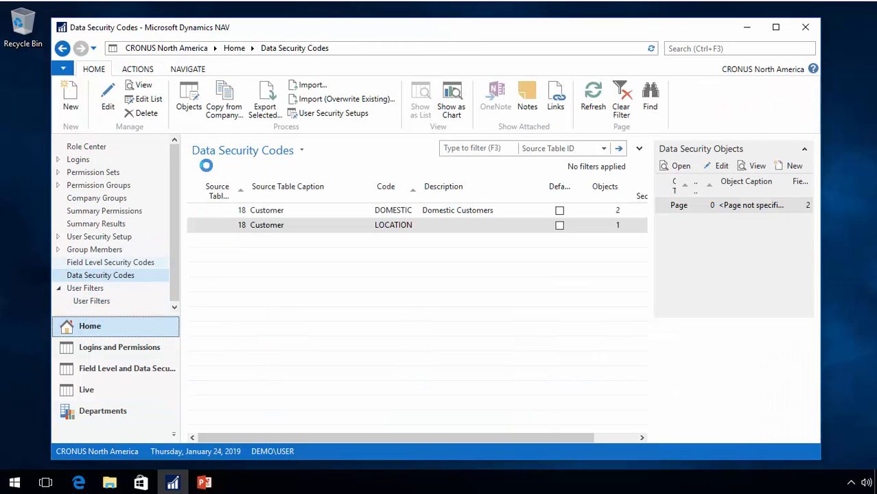
{"action": "left_click", "coordinate": [186, 100]}
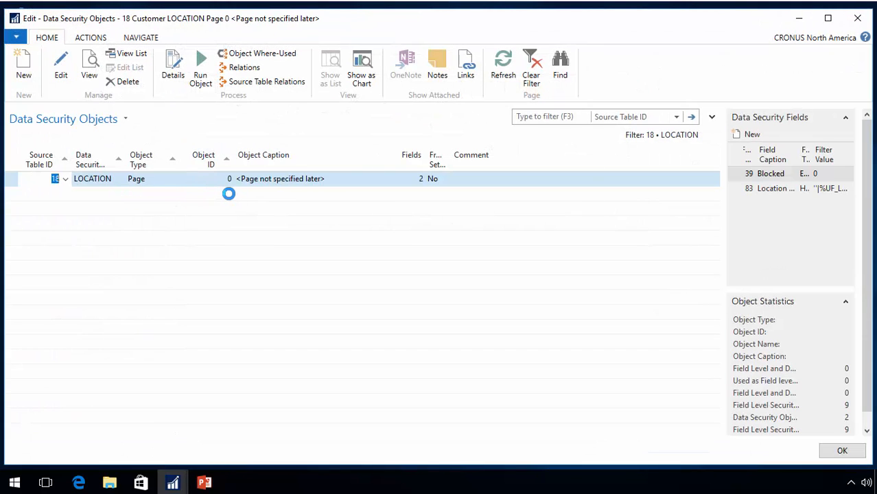
{"action": "left_click", "coordinate": [228, 193]}
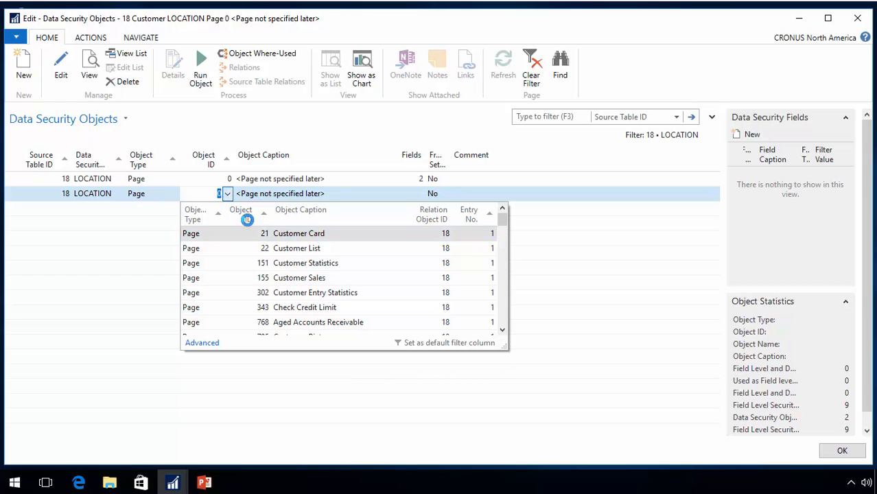
{"action": "left_click", "coordinate": [315, 230]}
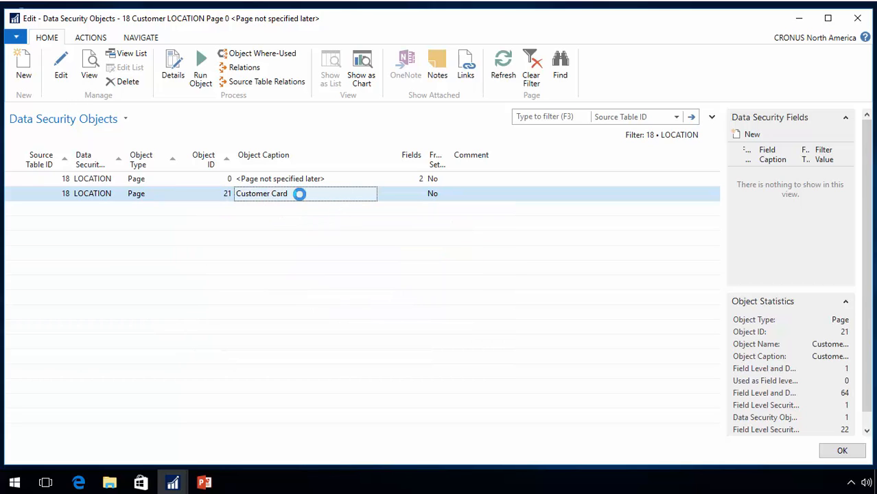
Copy the field details from the LOCATION page 0 object into the Customer Card object and set the Blocked field's filter type to Hidden
{"action": "left_click", "coordinate": [175, 69]}
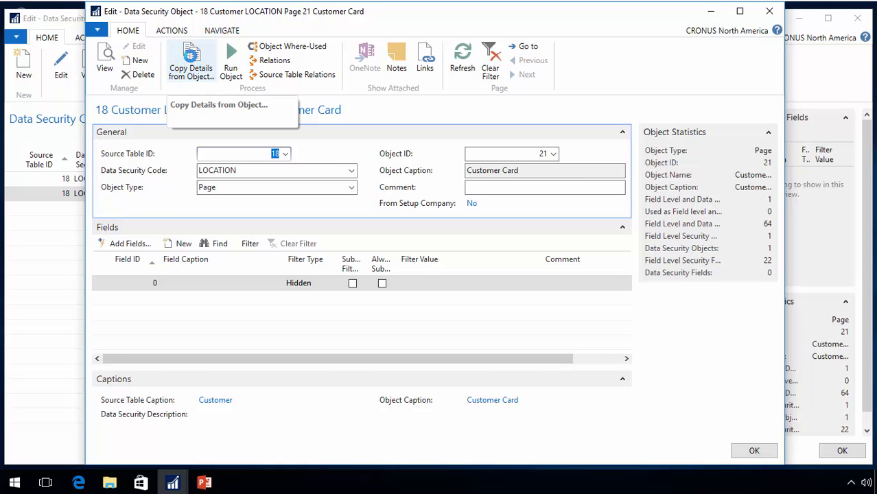
{"action": "left_click", "coordinate": [191, 62]}
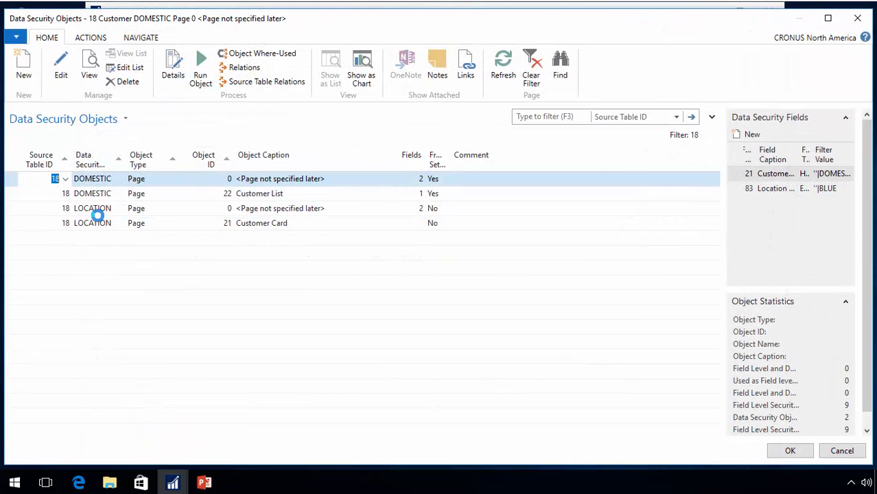
{"action": "left_click", "coordinate": [96, 210]}
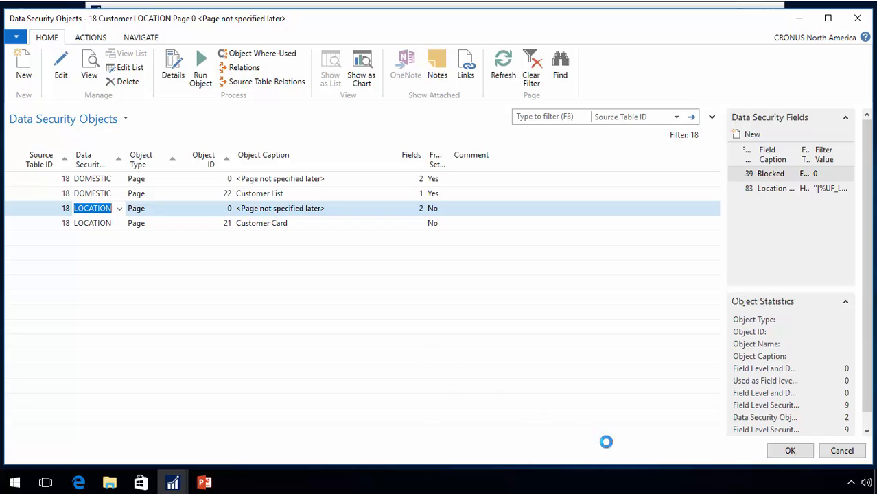
{"action": "left_click", "coordinate": [788, 451]}
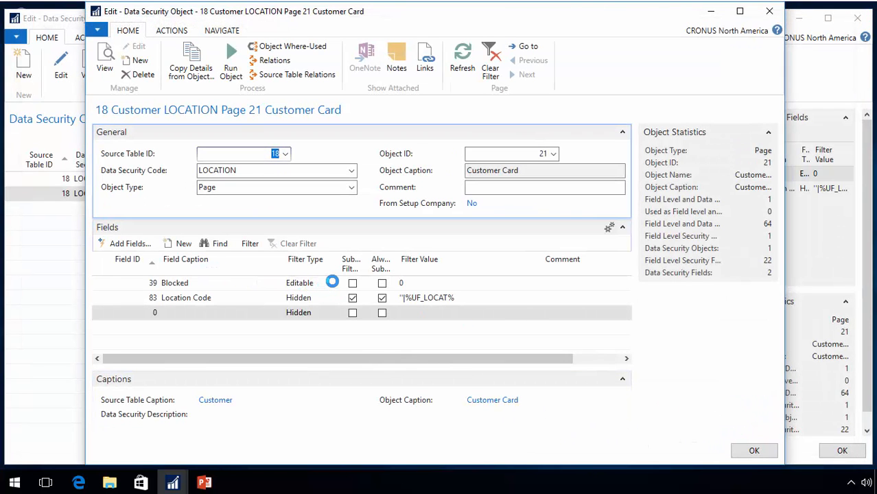
{"action": "left_click", "coordinate": [332, 281]}
{"action": "left_click", "coordinate": [302, 299]}
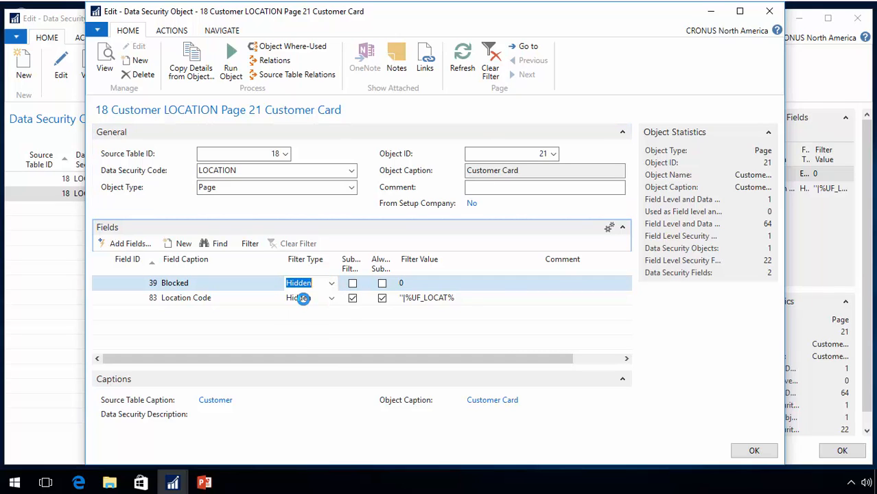
Add field 29, Salesperson Code, as a new field line of the Customer Card object, filtering the field lookup by "person"
{"action": "key", "text": "Down"}
{"action": "key", "text": "Left"}
{"action": "key", "text": "Left"}
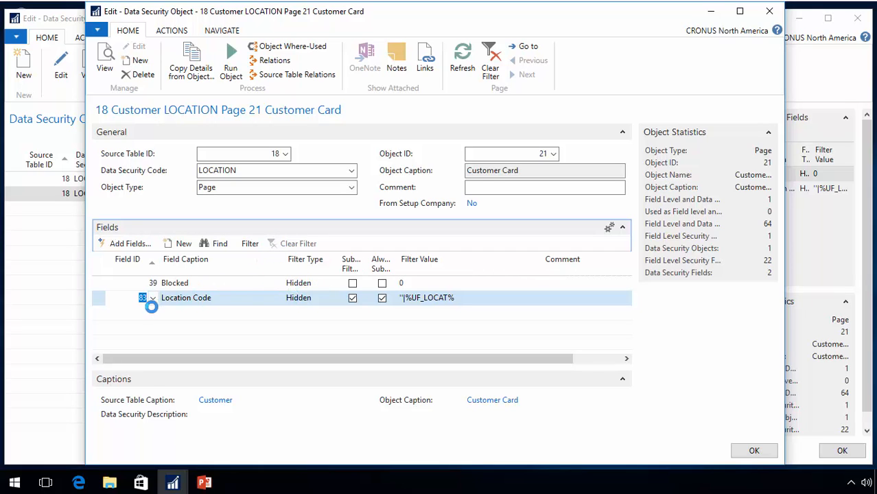
{"action": "left_click", "coordinate": [152, 310]}
{"action": "left_click", "coordinate": [152, 310]}
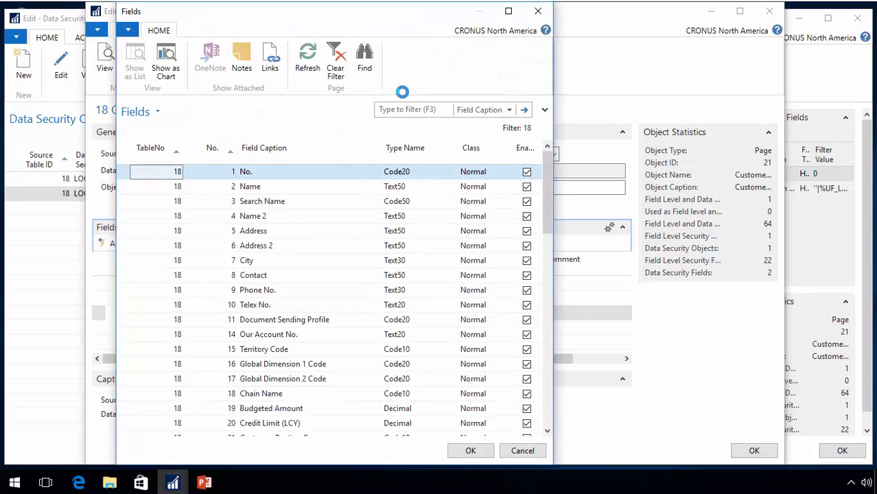
{"action": "left_click", "coordinate": [422, 111]}
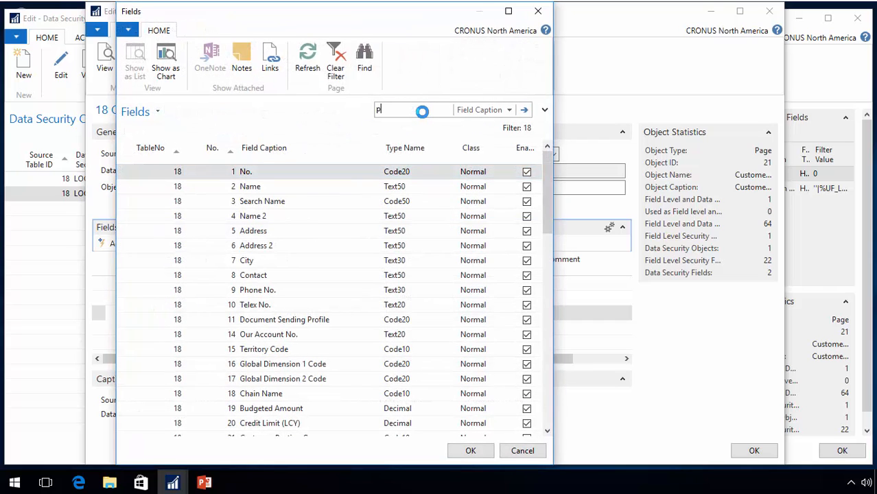
{"action": "type", "text": "person"}
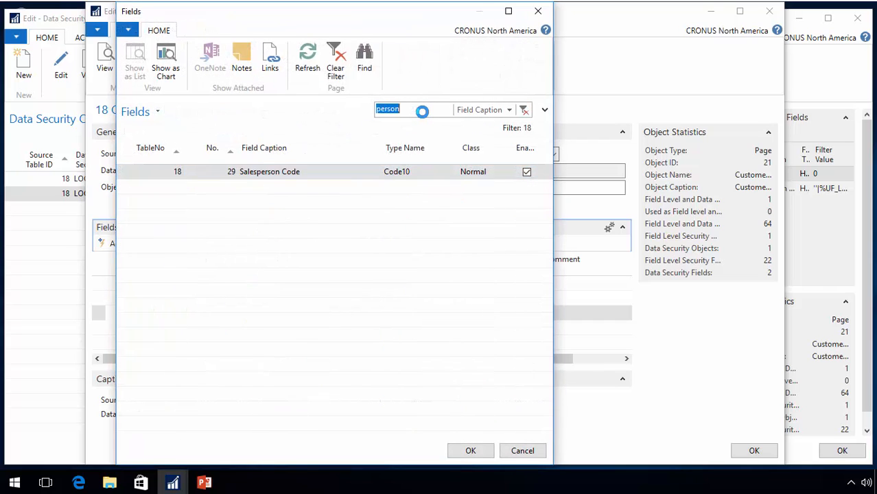
{"action": "left_click", "coordinate": [300, 173]}
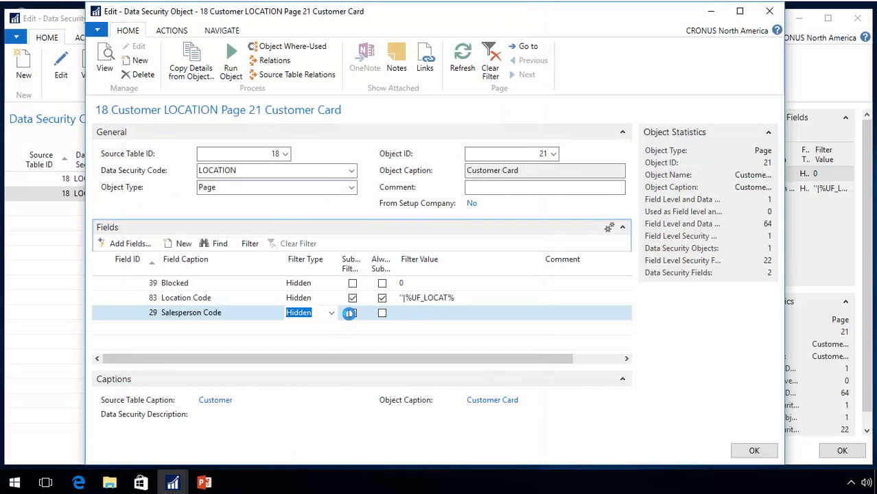
Enable Substitute Filter Value for Salesperson Code, set its filter value to the UF_SALPURC dynamic filter, and close the Customer Card object
{"action": "left_click", "coordinate": [350, 312]}
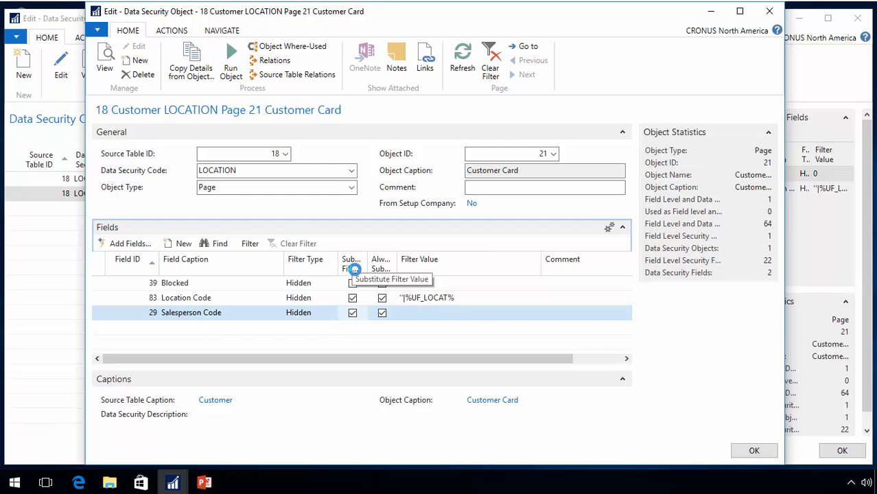
{"action": "left_click", "coordinate": [480, 314]}
{"action": "left_click", "coordinate": [533, 314]}
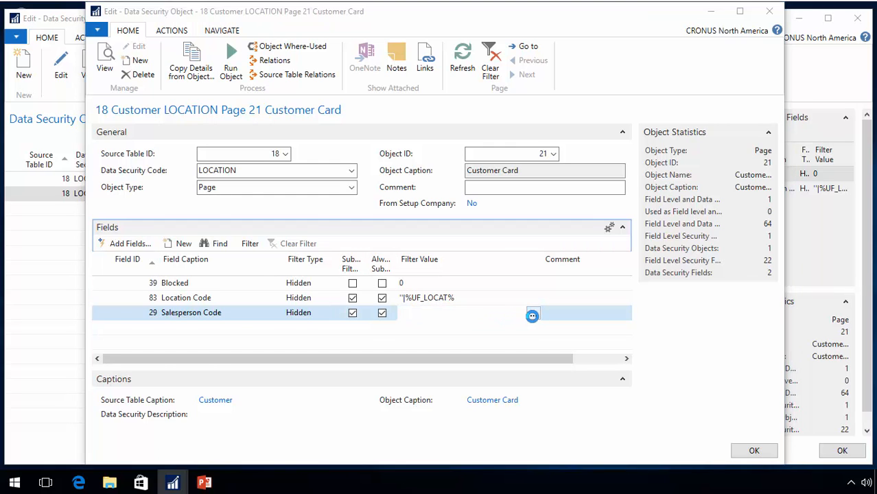
{"action": "scroll", "coordinate": [192, 350], "scroll_direction": "down", "scroll_amount": 6}
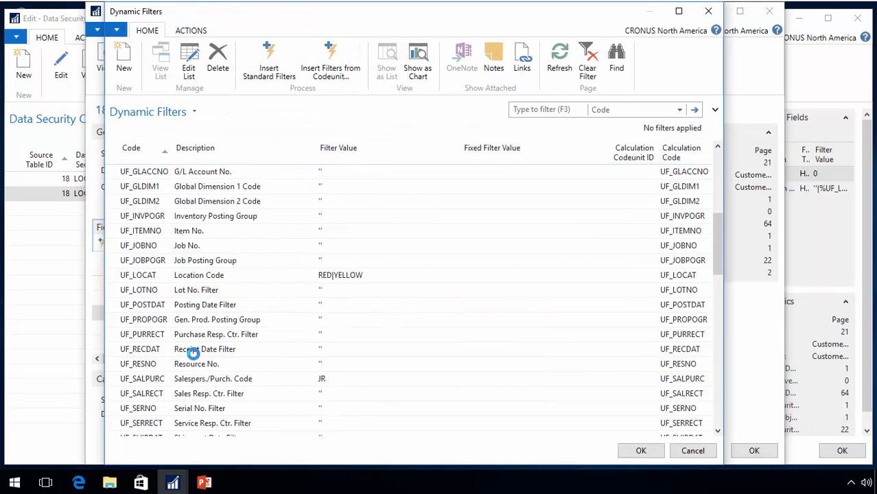
{"action": "left_click", "coordinate": [178, 378]}
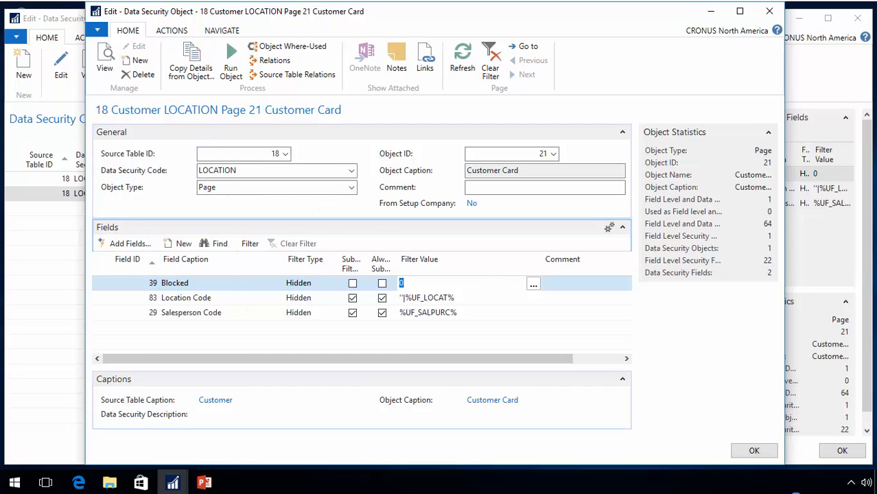
{"action": "left_click", "coordinate": [754, 451]}
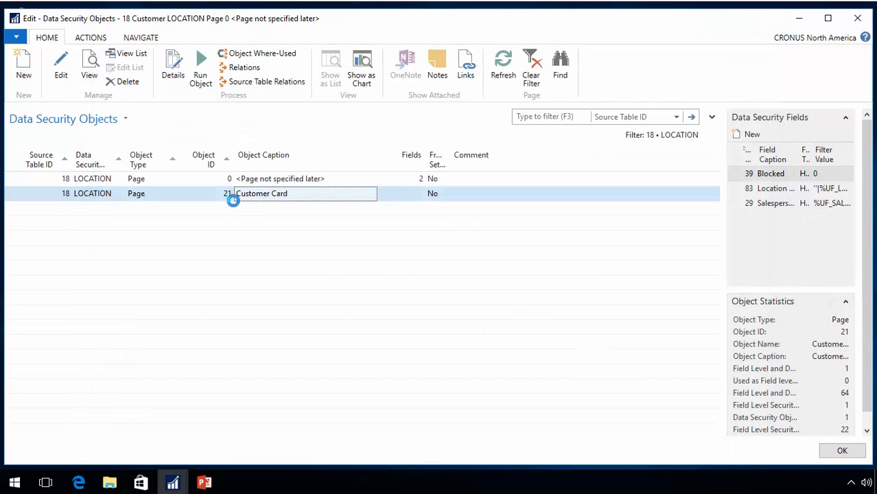
Compare the security fields of the unspecified page and the Customer Card in the LOCATION code's data security objects
{"action": "key", "text": "Up"}
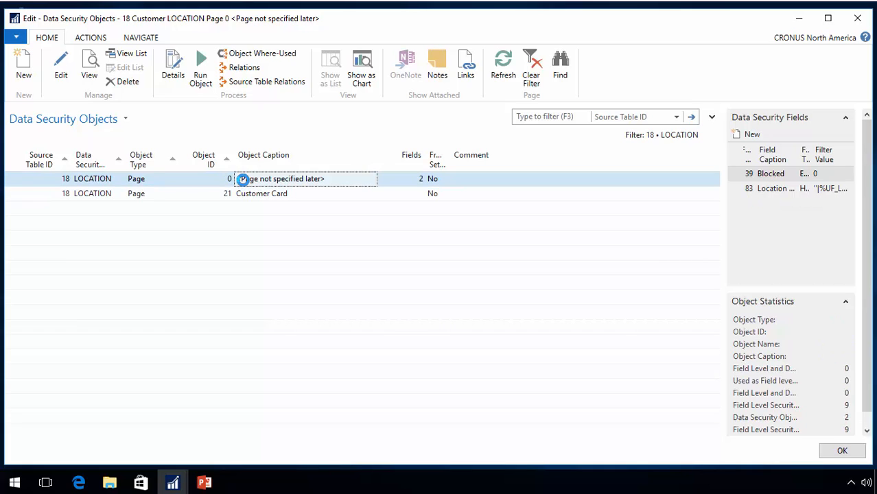
{"action": "key", "text": "Down"}
{"action": "key", "text": "Left"}
{"action": "key", "text": "Left"}
{"action": "key", "text": "Left"}
{"action": "key", "text": "Left"}
{"action": "key", "text": "Up"}
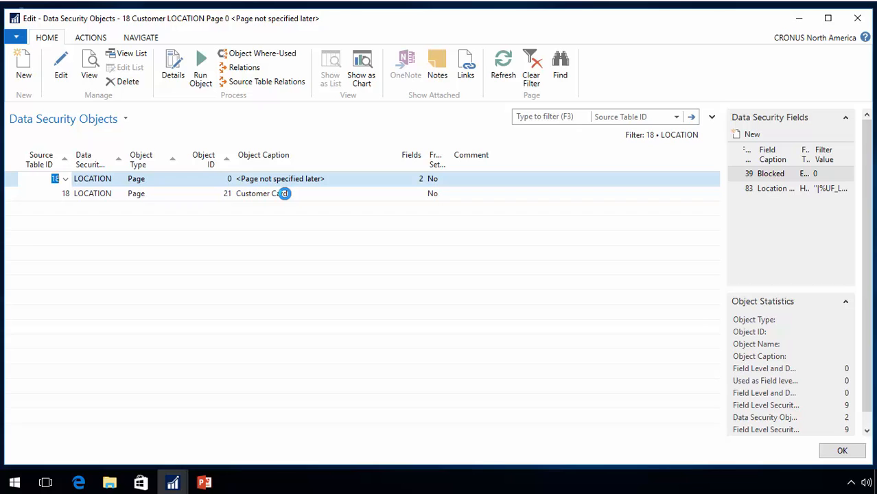
{"action": "key", "text": "Escape"}
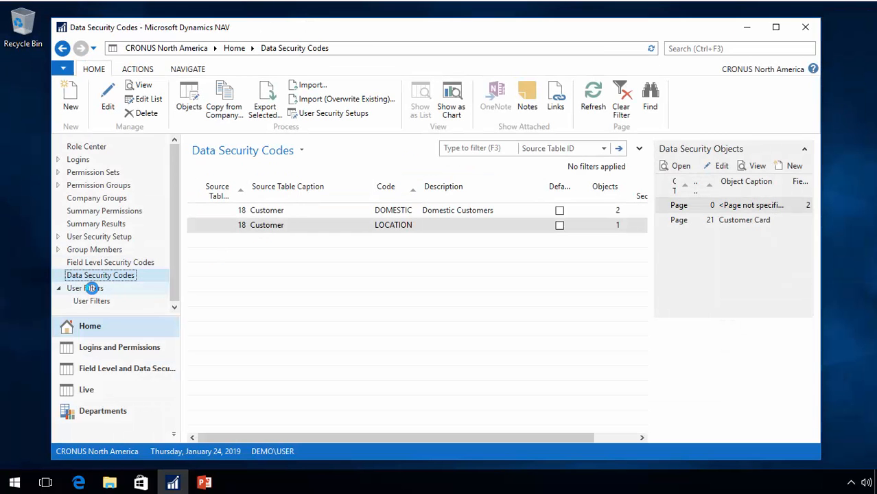
In the customer list, view the cards of Durbandit Fruit Exporters and Meersen Meubelen and try to open John Haddock Insurance Co
{"action": "left_click", "coordinate": [91, 410]}
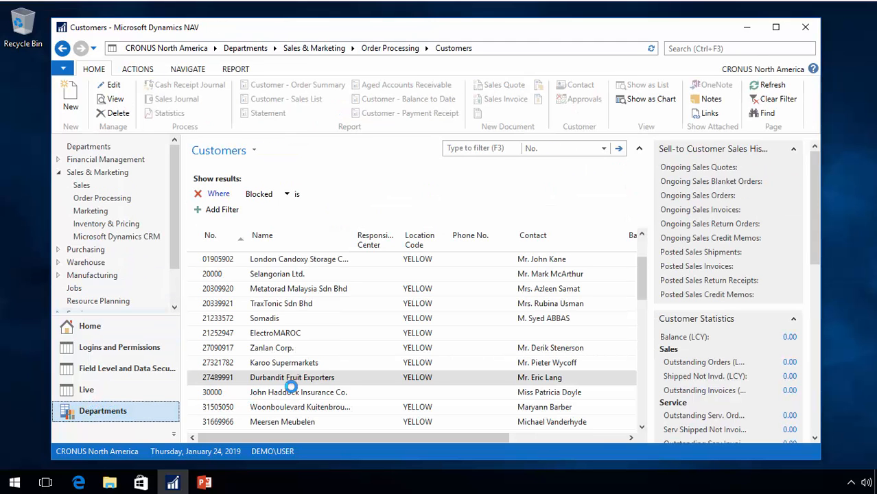
{"action": "double_click", "coordinate": [307, 376]}
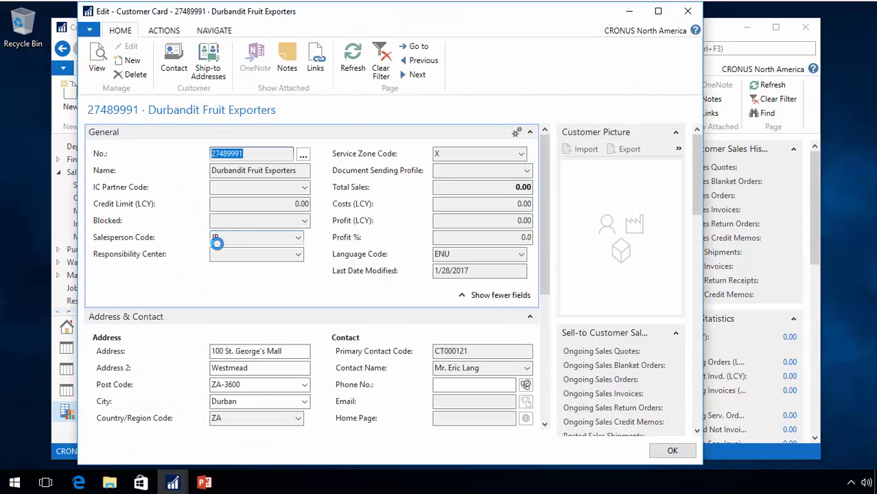
{"action": "key", "text": "Escape"}
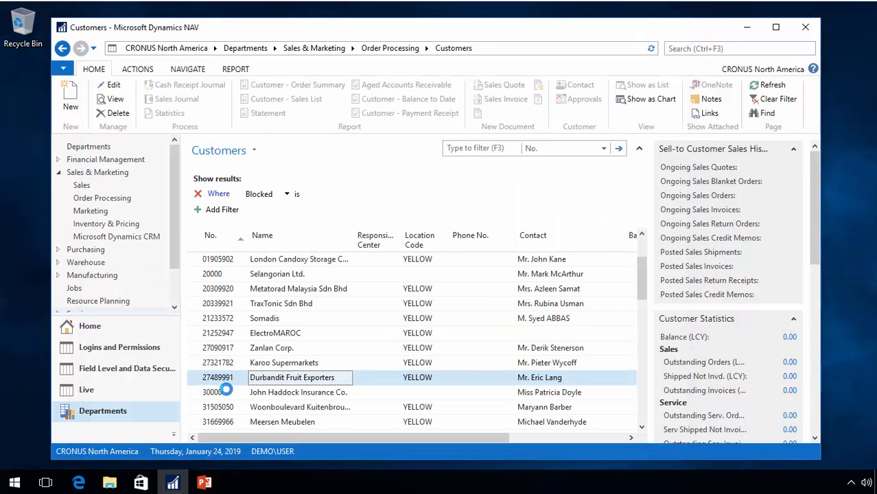
{"action": "left_click", "coordinate": [225, 390]}
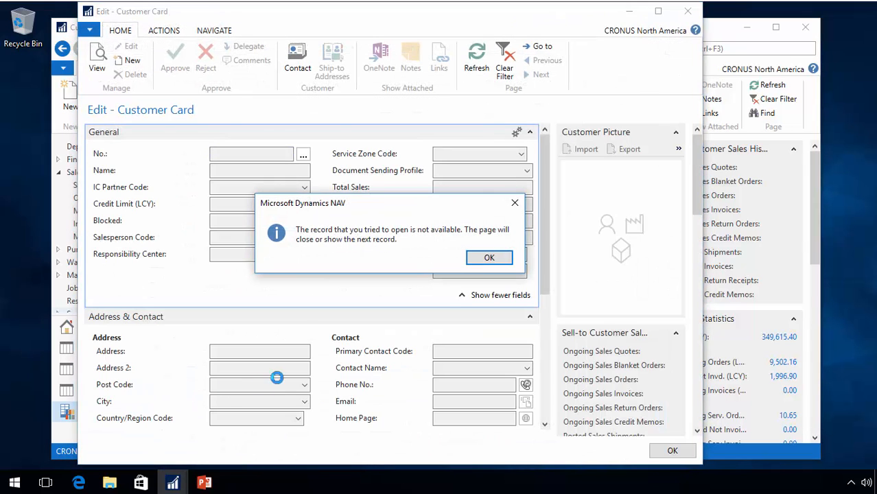
{"action": "left_click", "coordinate": [483, 258]}
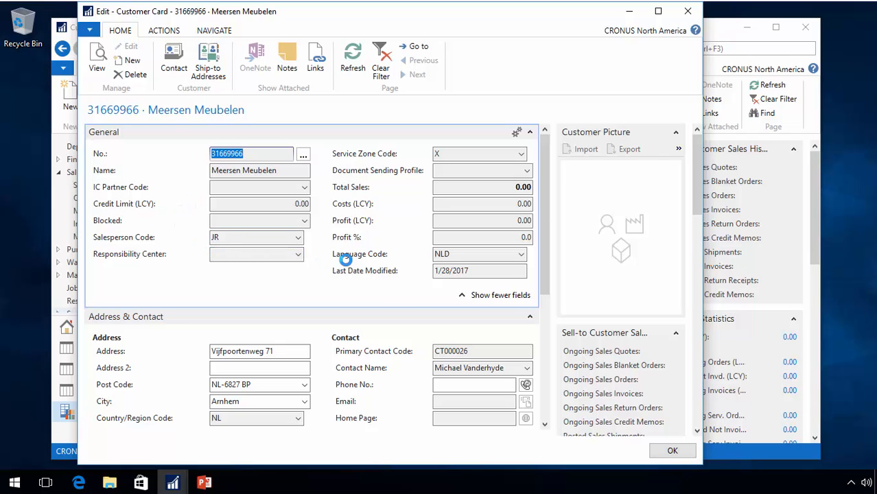
{"action": "key", "text": "Escape"}
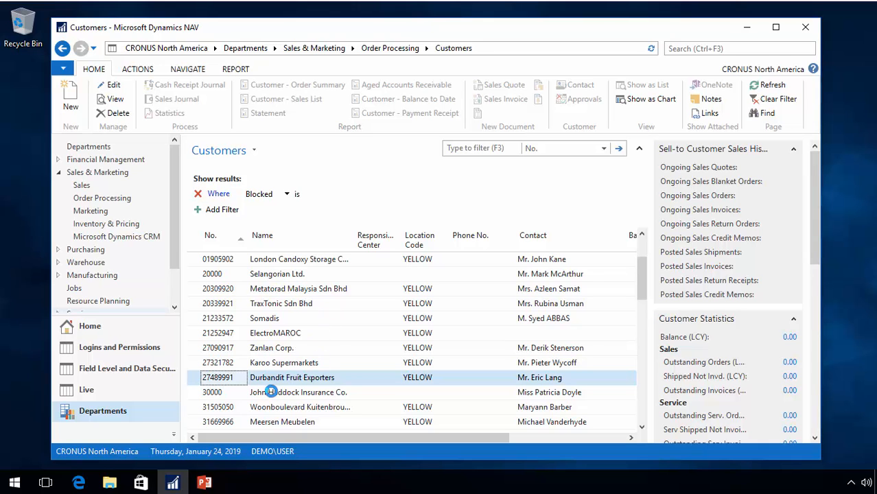
{"action": "scroll", "coordinate": [271, 391], "scroll_direction": "down", "scroll_amount": 3}
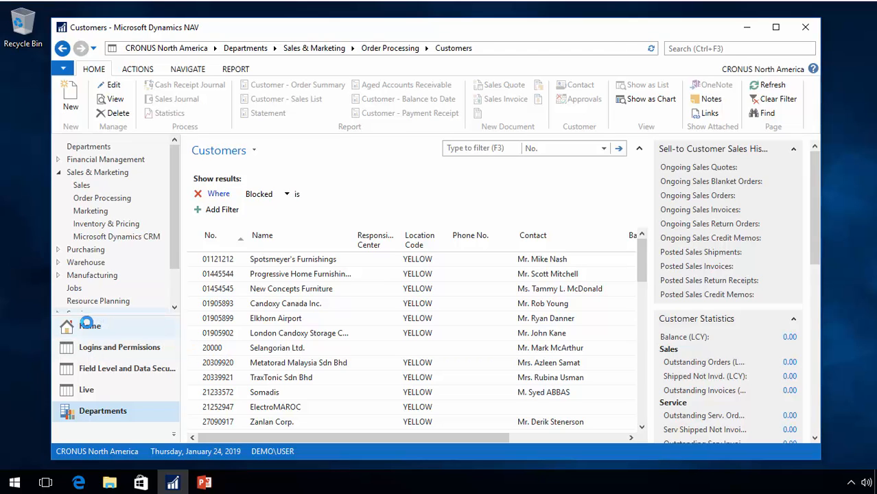
Open the chart of accounts in General Ledger and view the ledger entries behind the net change of account 8110 Cleaning
{"action": "left_click", "coordinate": [97, 159]}
{"action": "left_click", "coordinate": [106, 114]}
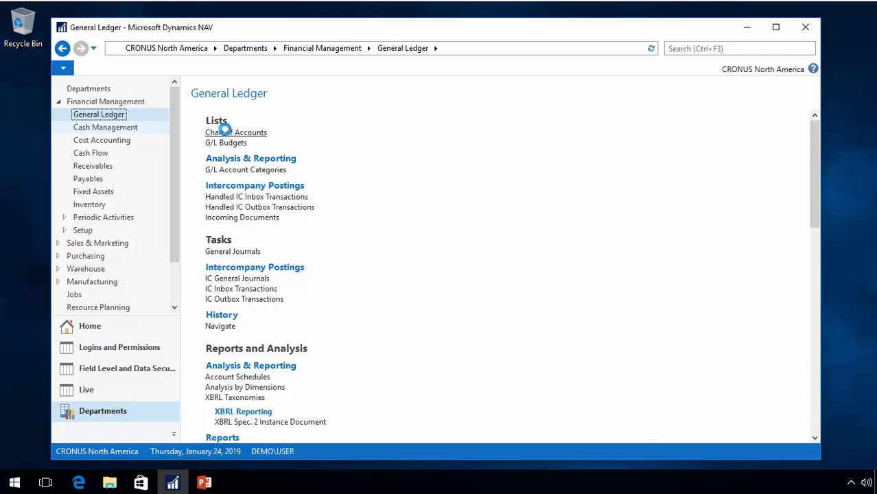
{"action": "left_click", "coordinate": [225, 132]}
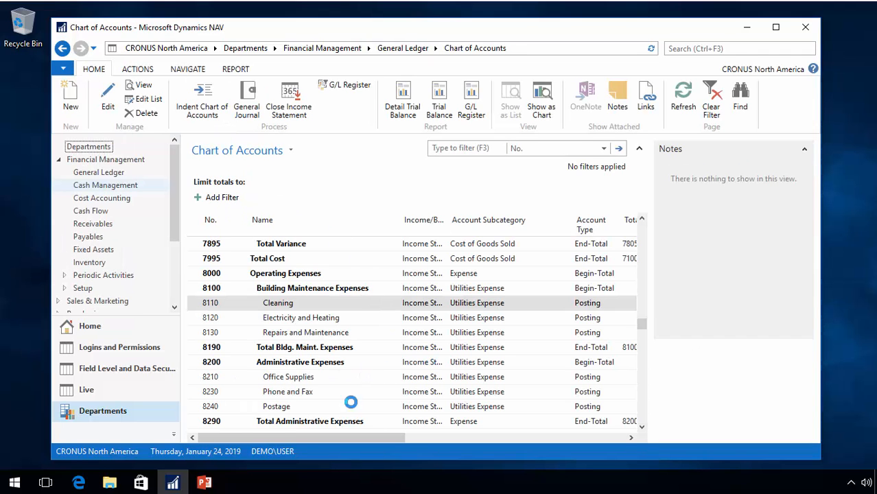
{"action": "left_click_drag", "start_coordinate": [309, 437], "coordinate": [453, 437]}
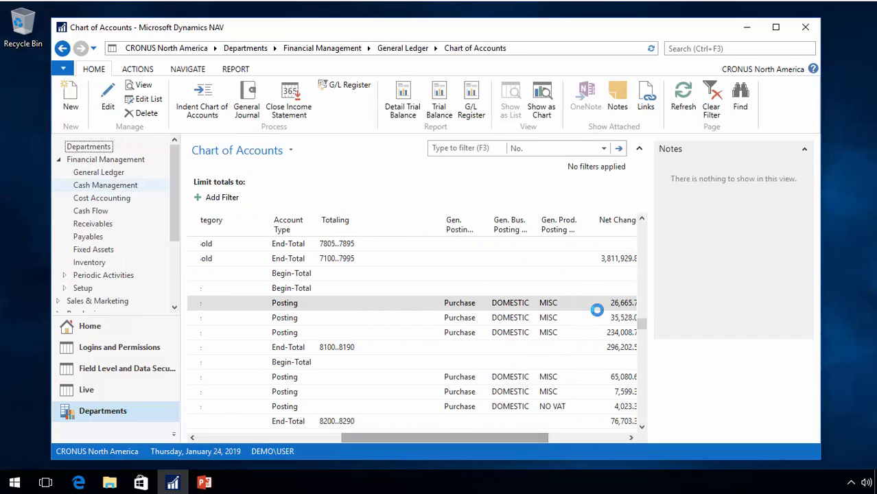
{"action": "left_click", "coordinate": [626, 302]}
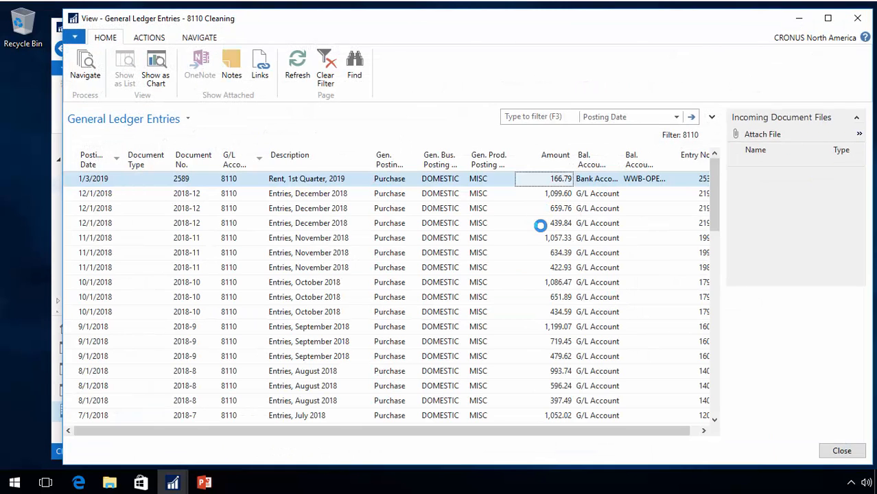
{"action": "key", "text": "Escape"}
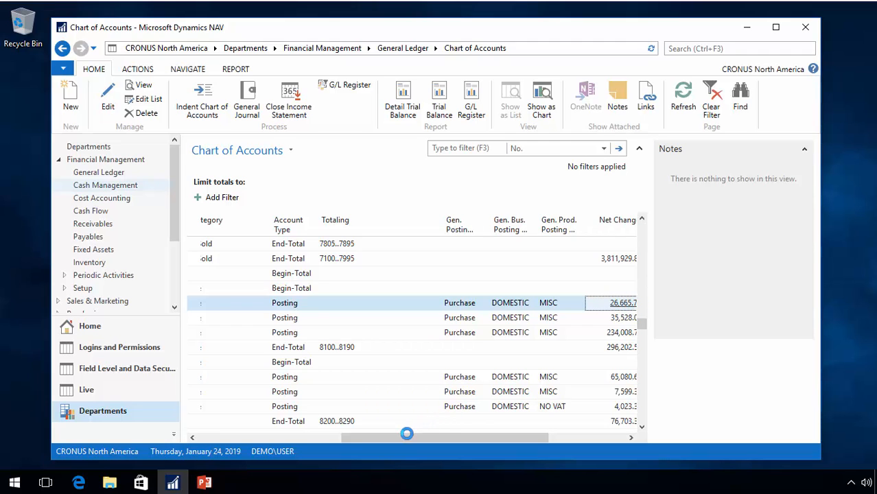
Set the Department Code to SALES for DEMO\USER in the editable User Filters list
{"action": "scroll", "coordinate": [171, 236], "scroll_direction": "down", "scroll_amount": 1}
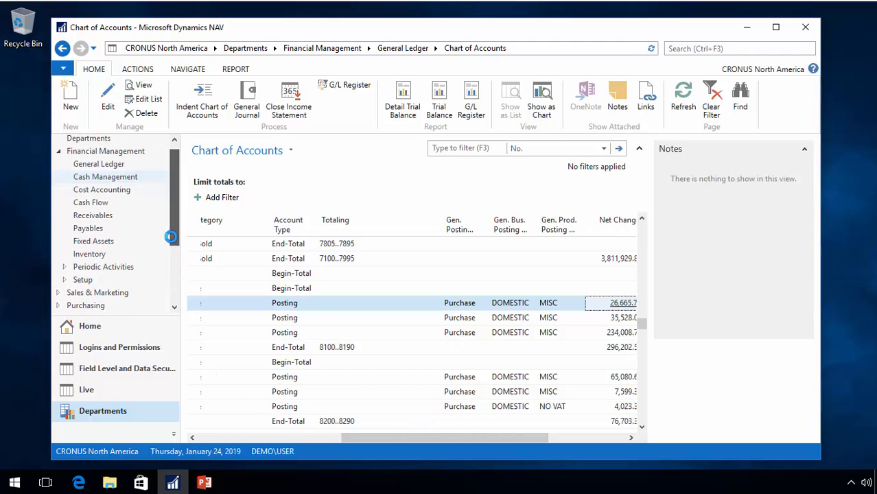
{"action": "left_click_drag", "start_coordinate": [170, 236], "coordinate": [170, 289]}
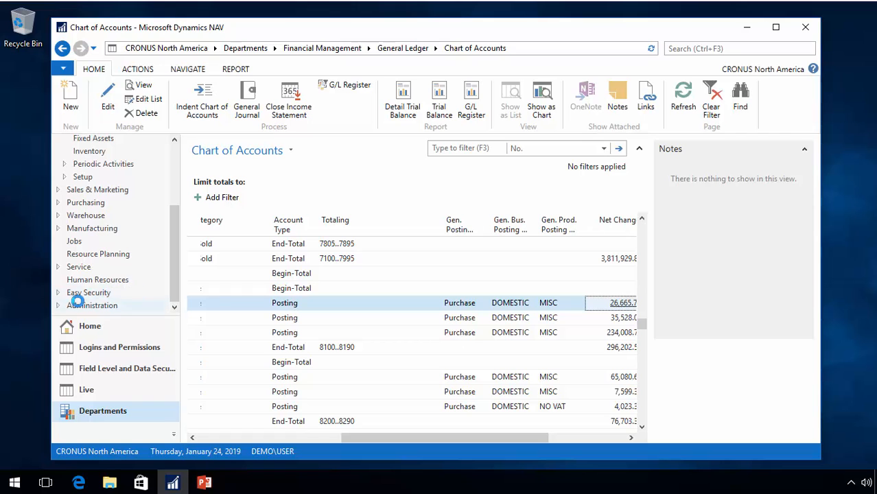
{"action": "left_click", "coordinate": [89, 326]}
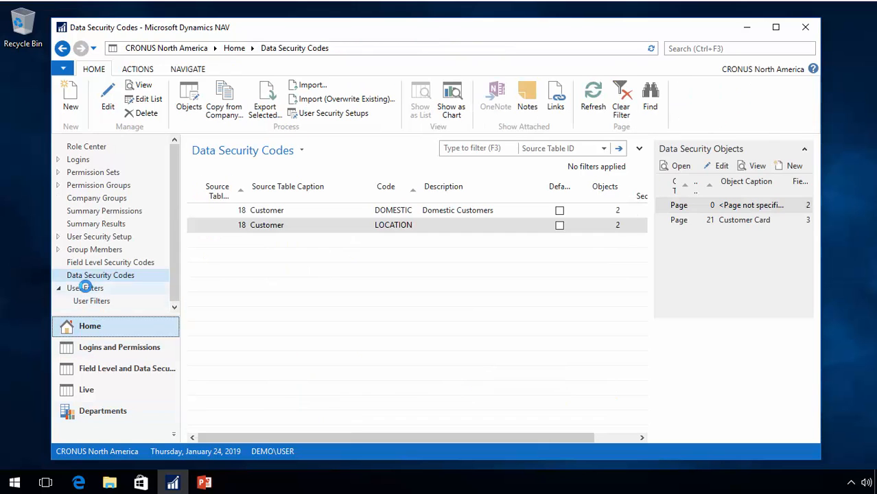
{"action": "left_click", "coordinate": [79, 288]}
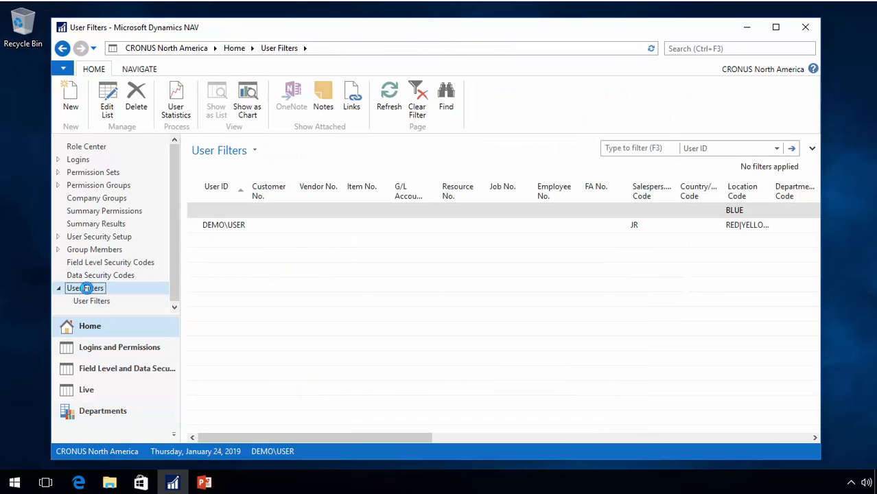
{"action": "left_click", "coordinate": [108, 102]}
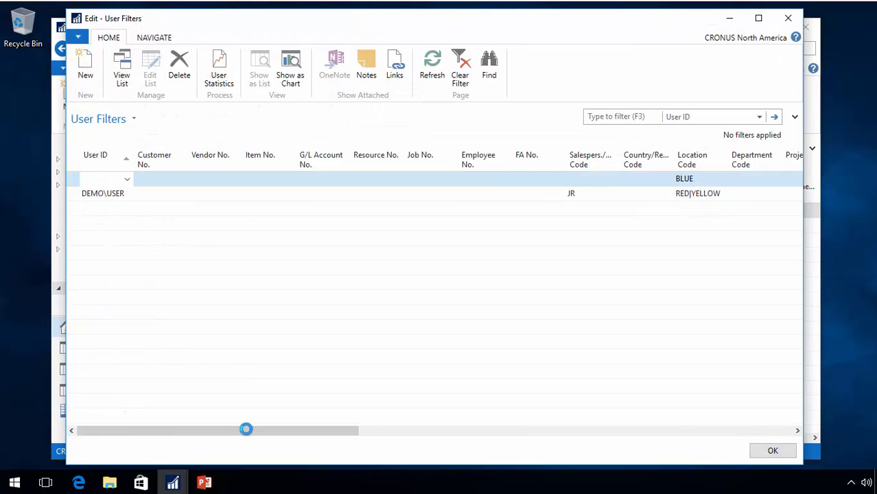
{"action": "left_click_drag", "start_coordinate": [249, 431], "coordinate": [369, 431]}
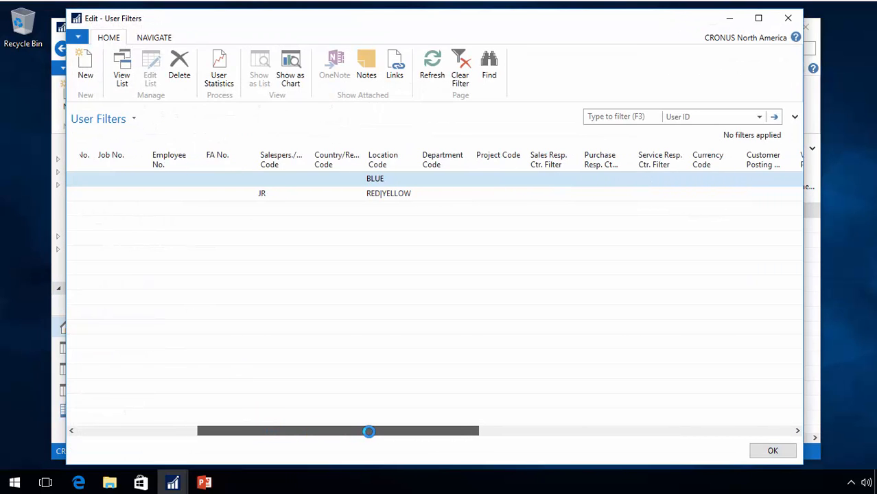
{"action": "left_click", "coordinate": [448, 194]}
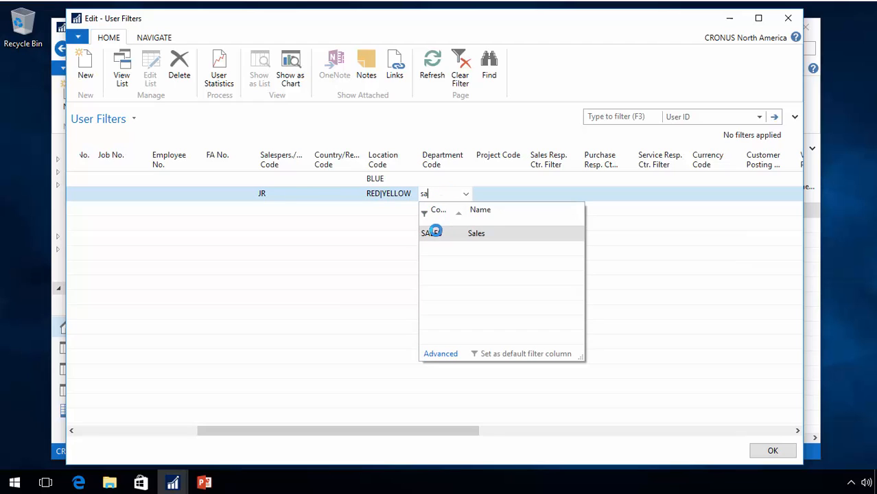
{"action": "left_click", "coordinate": [434, 231]}
{"action": "key", "text": "Up"}
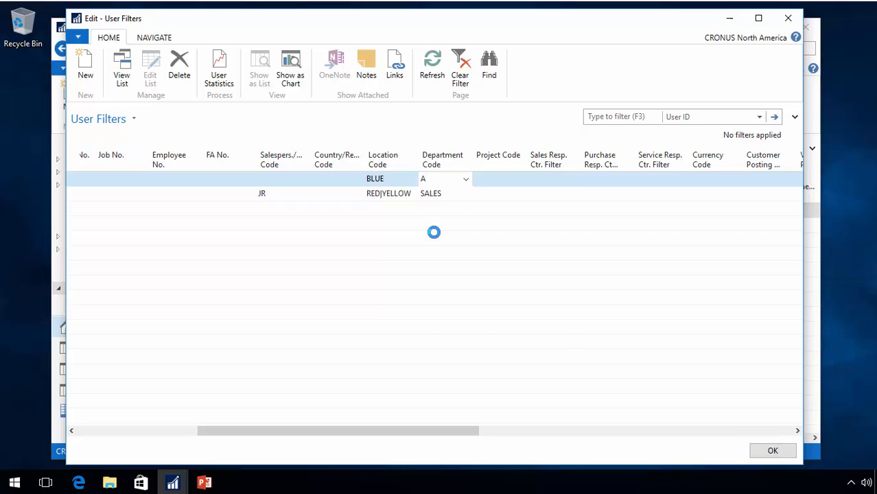
{"action": "type", "text": "A&"}
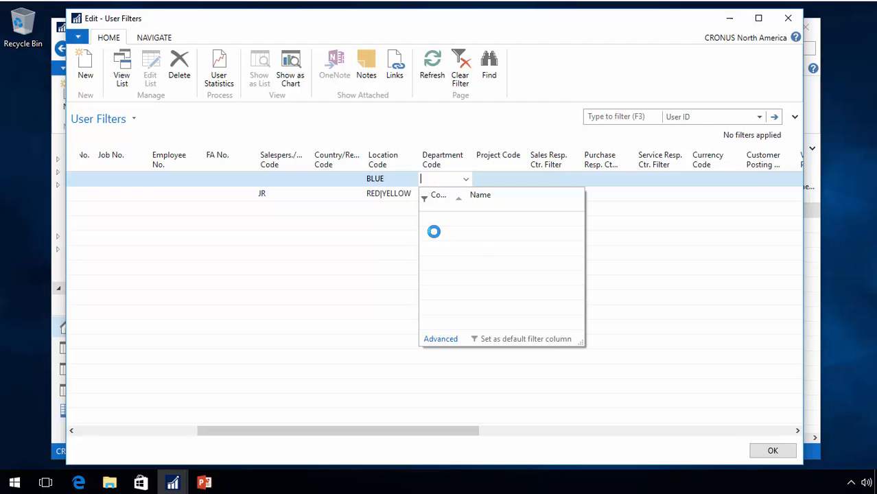
{"action": "left_click", "coordinate": [433, 231]}
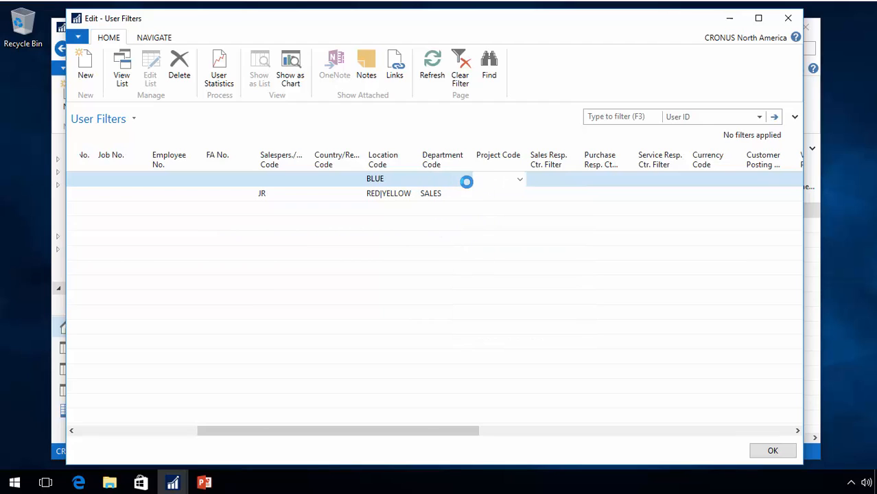
{"action": "key", "text": "Left"}
{"action": "key", "text": "Left"}
{"action": "key", "text": "Left"}
{"action": "key", "text": "Left"}
{"action": "key", "text": "Left"}
{"action": "key", "text": "Left"}
{"action": "key", "text": "Left"}
{"action": "key", "text": "Left"}
{"action": "key", "text": "Left"}
{"action": "key", "text": "Left"}
{"action": "key", "text": "Left"}
{"action": "key", "text": "Left"}
{"action": "key", "text": "Left"}
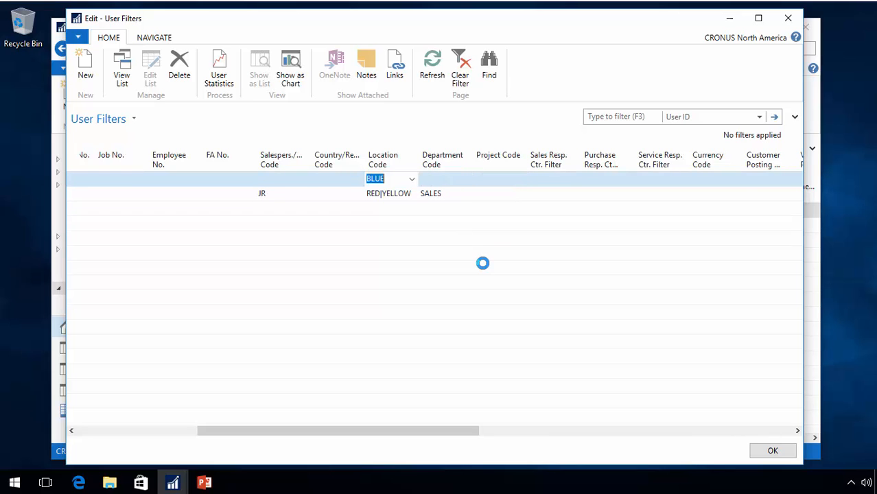
Close the user filters and create a data security code named DEPARTMENT for source table 15, G/L Account
{"action": "key", "text": "Escape"}
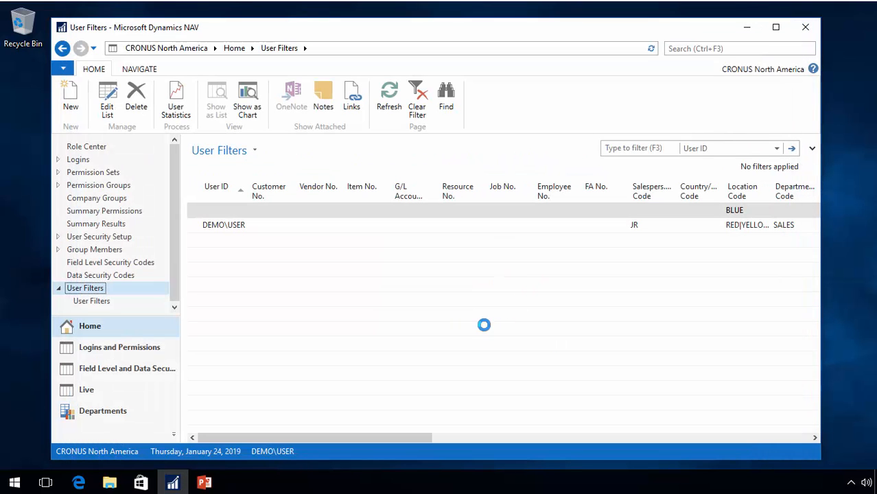
{"action": "left_click", "coordinate": [103, 275]}
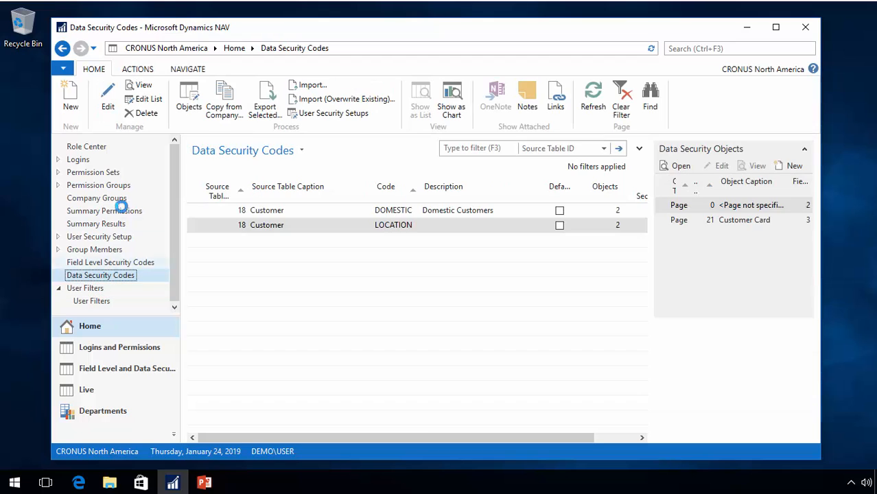
{"action": "left_click", "coordinate": [70, 99]}
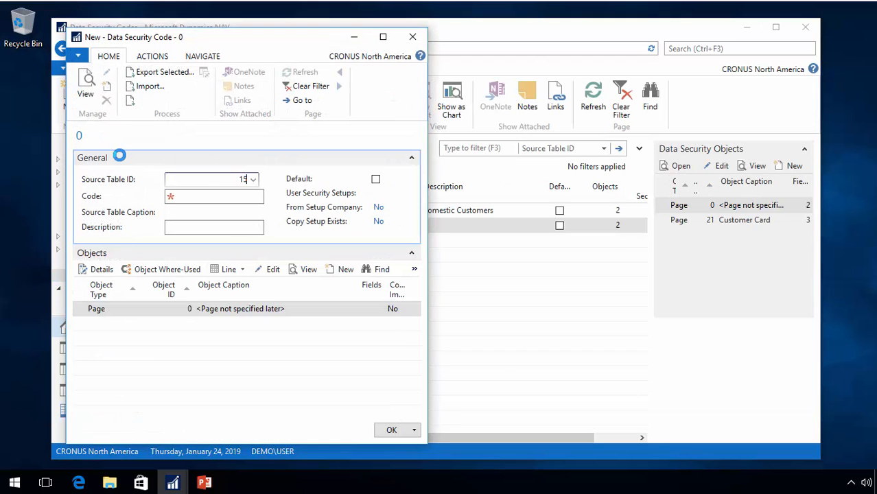
{"action": "key", "text": "Tab"}
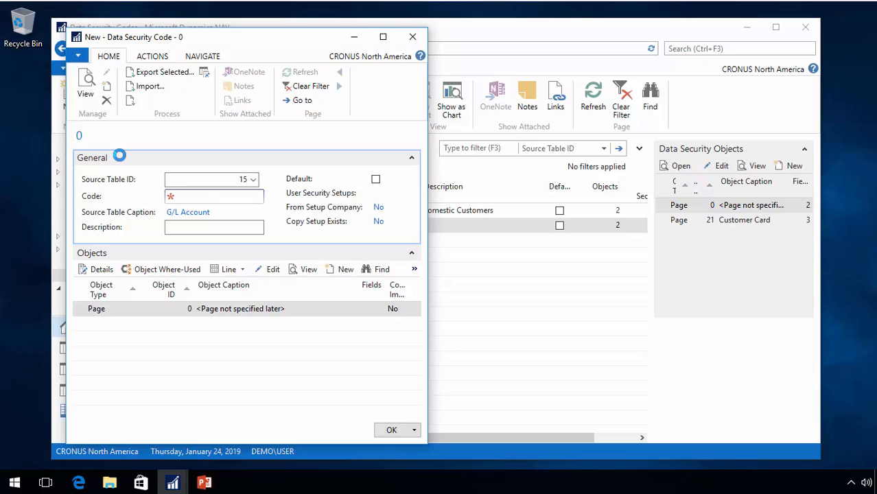
{"action": "type", "text": "department"}
{"action": "key", "text": "Tab"}
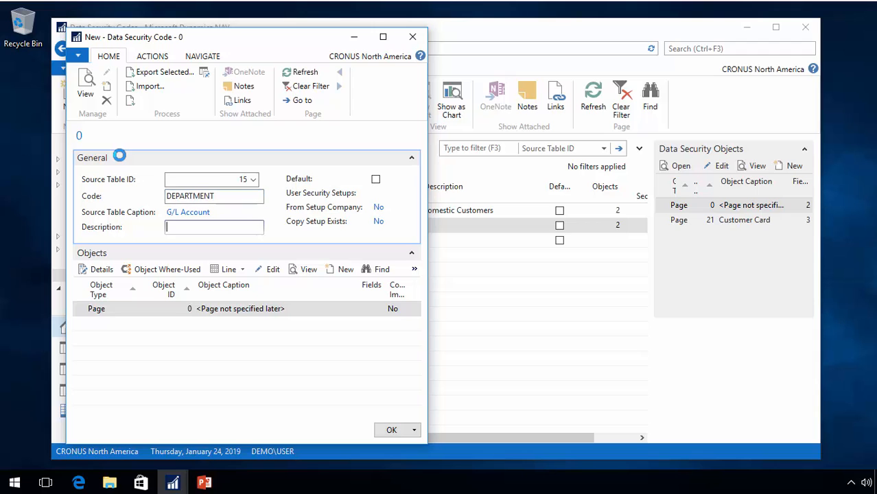
In the DEPARTMENT code's page object details, add field 29, Global Dimension 1 Filter, to the security fields
{"action": "left_click", "coordinate": [103, 269]}
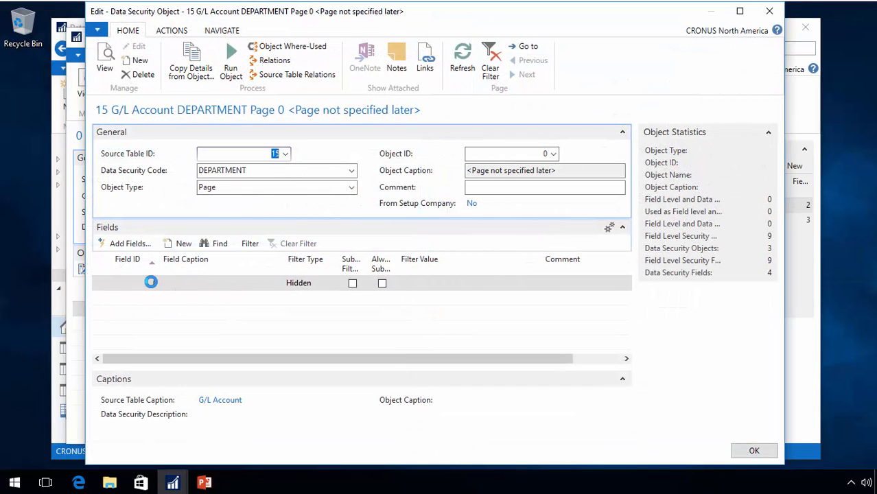
{"action": "left_click", "coordinate": [154, 283]}
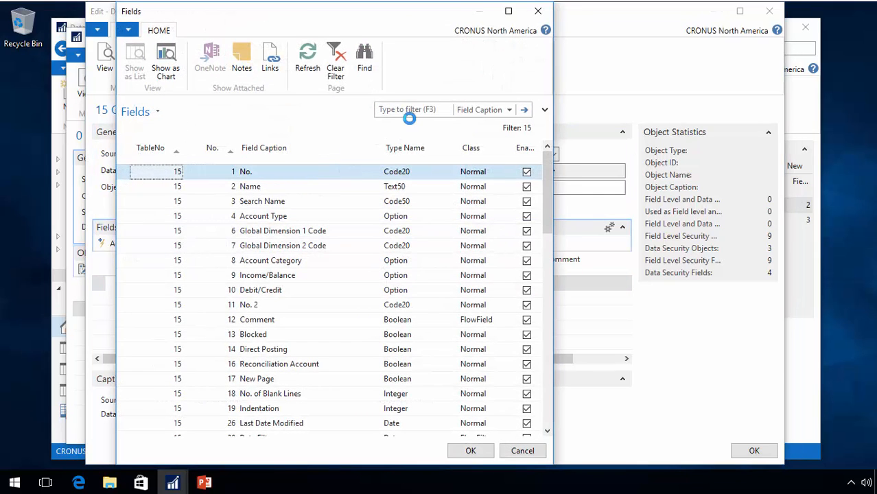
{"action": "left_click", "coordinate": [420, 107]}
{"action": "type", "text": "glob"}
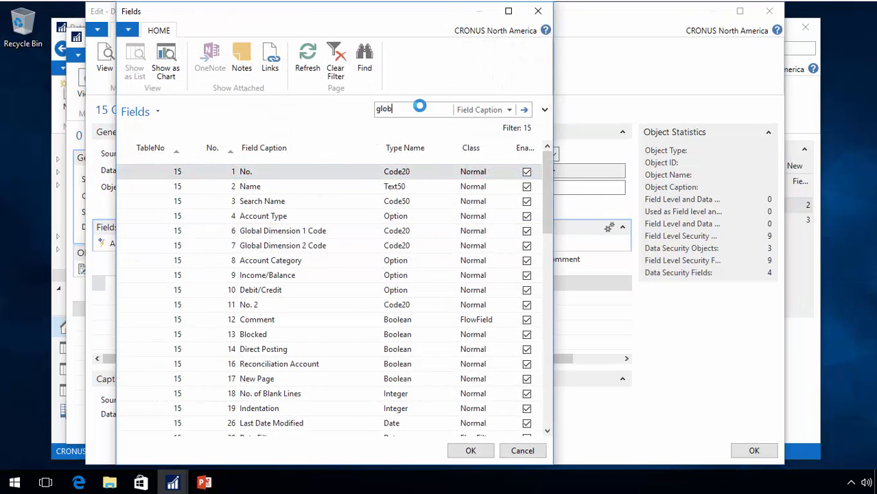
{"action": "type", "text": "a"}
{"action": "key", "text": "Return"}
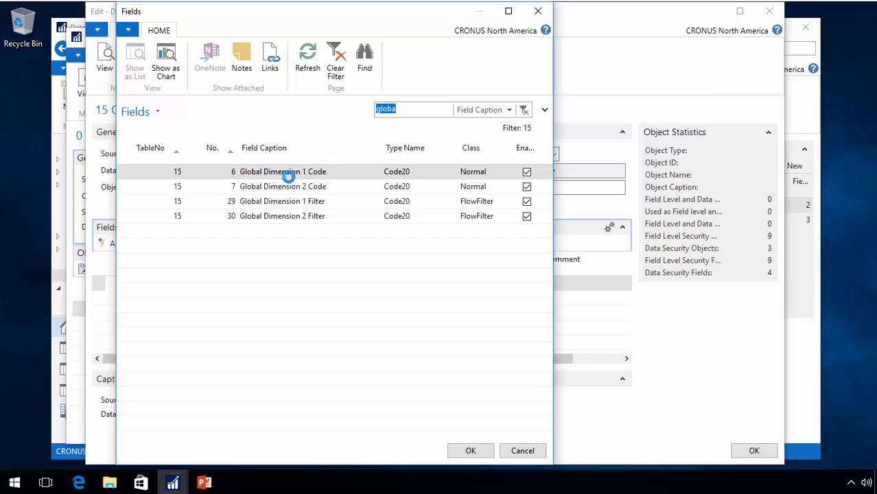
{"action": "left_click", "coordinate": [279, 201]}
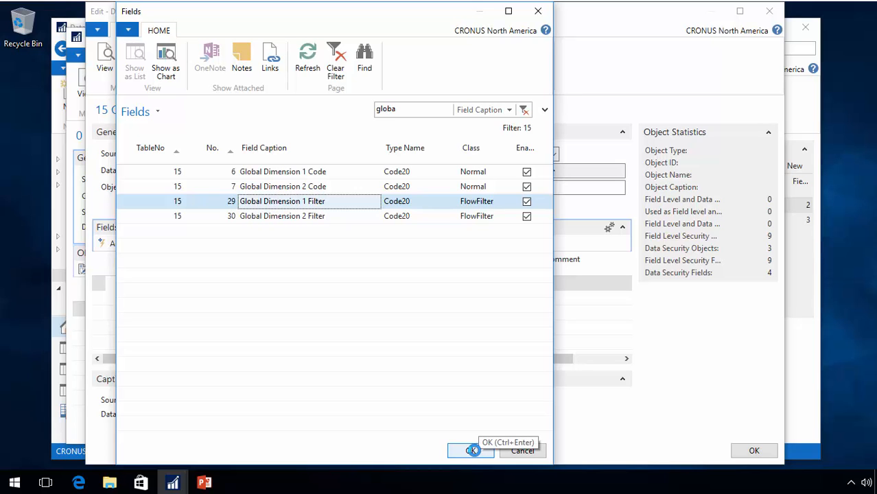
{"action": "left_click", "coordinate": [472, 450]}
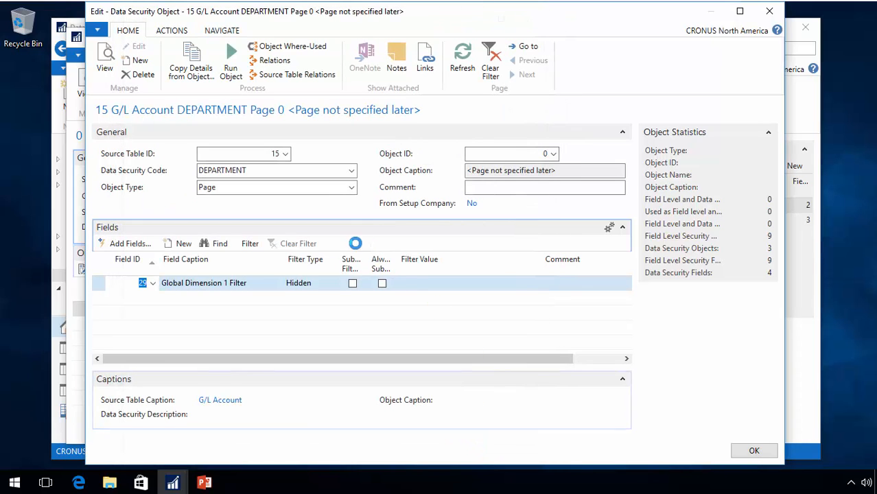
Enable filter substitution for the Global Dimension 1 Filter field, set its filter value to %UF_GLDIM1%, and close the data security code
{"action": "left_click", "coordinate": [330, 282]}
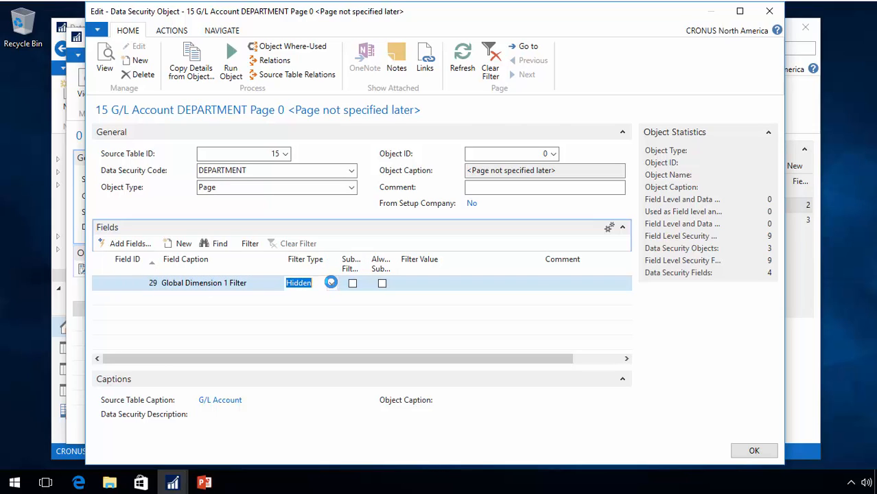
{"action": "left_click", "coordinate": [351, 282]}
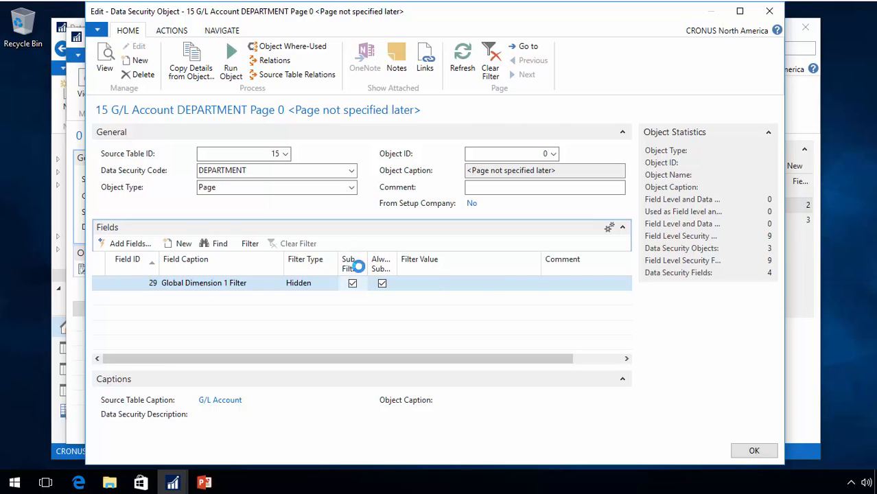
{"action": "left_click", "coordinate": [534, 285]}
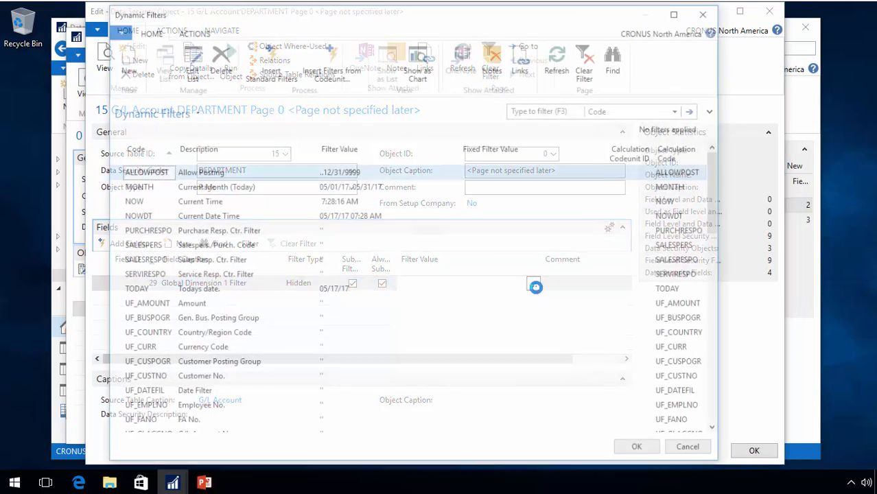
{"action": "scroll", "coordinate": [250, 313], "scroll_direction": "down", "scroll_amount": 6}
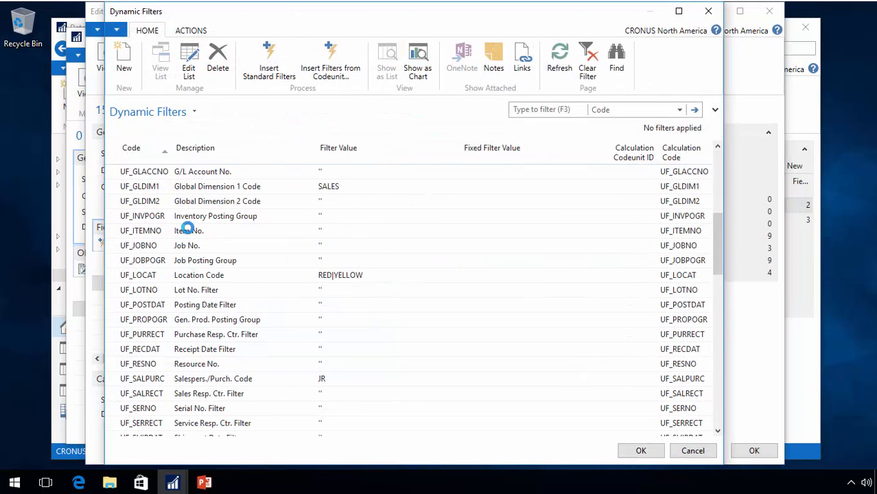
{"action": "left_click", "coordinate": [186, 190]}
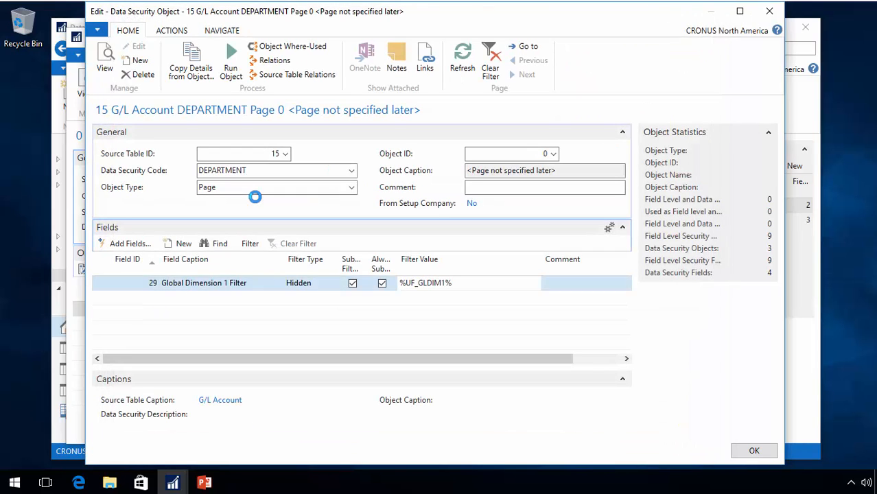
{"action": "key", "text": "Escape"}
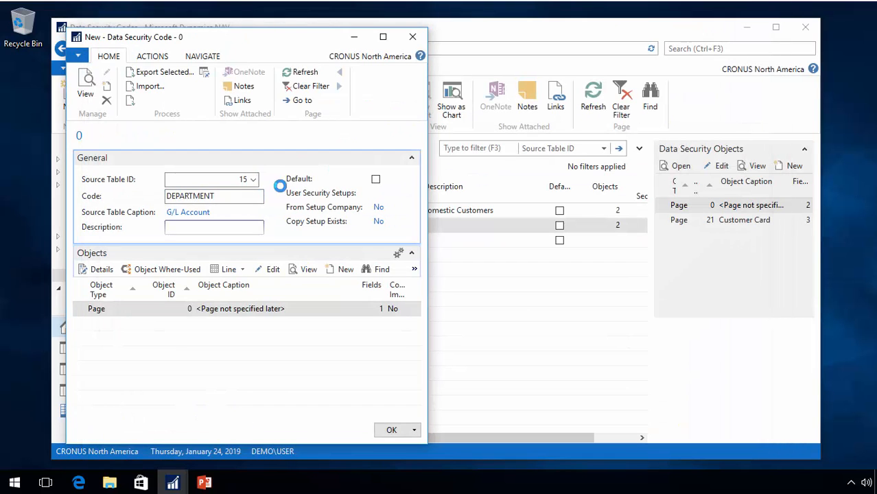
{"action": "key", "text": "Escape"}
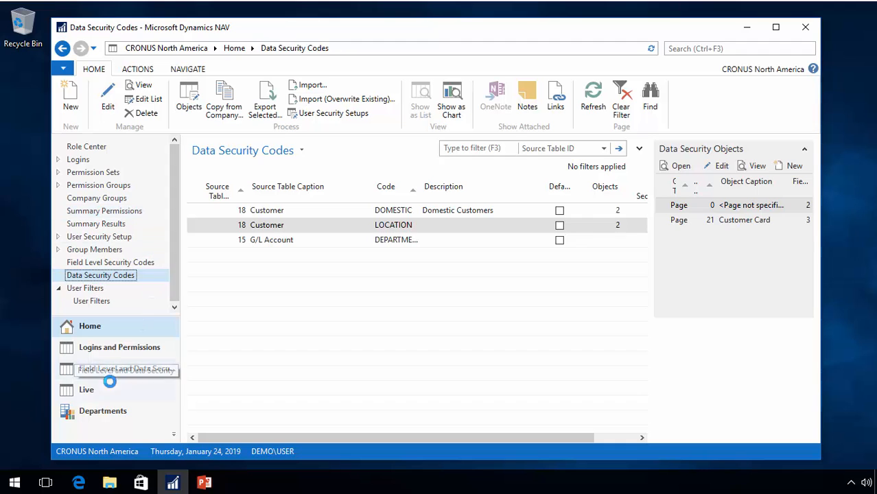
Add a user security setup with a blank user ID, source table 15 and data security code DEPARTMENT, and close the list
{"action": "left_click", "coordinate": [81, 236]}
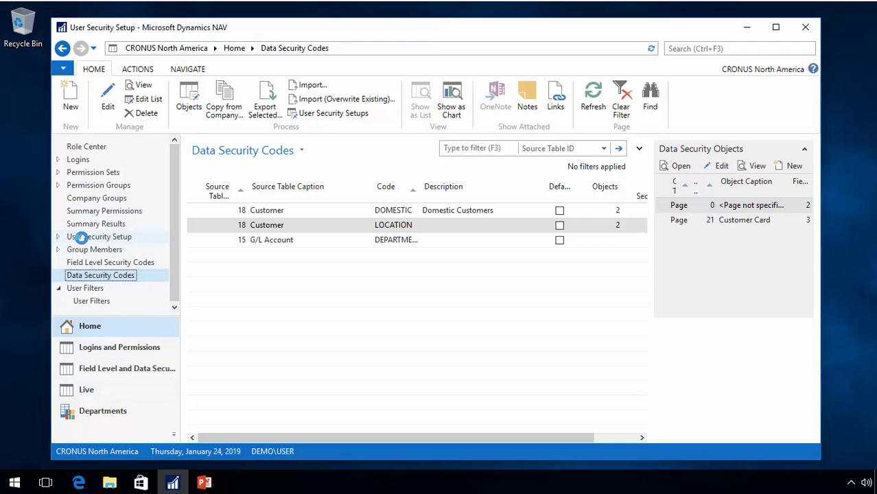
{"action": "left_click", "coordinate": [70, 100]}
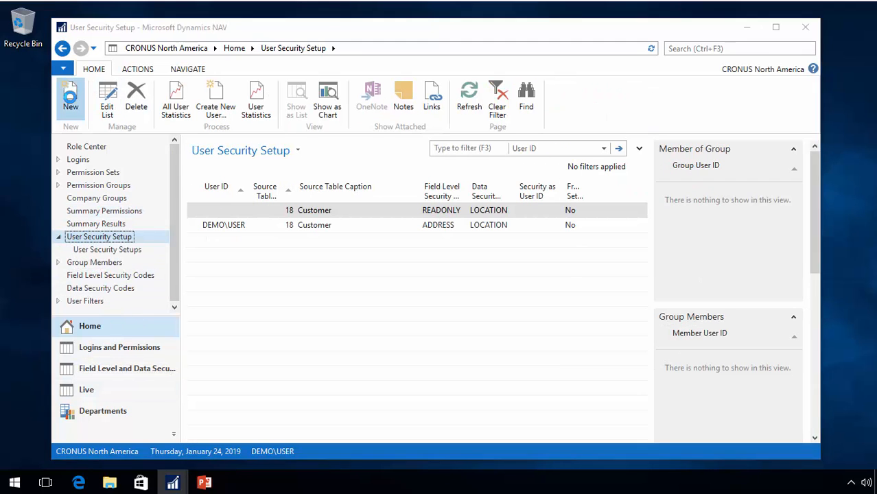
{"action": "key", "text": "Tab"}
{"action": "type", "text": "1"}
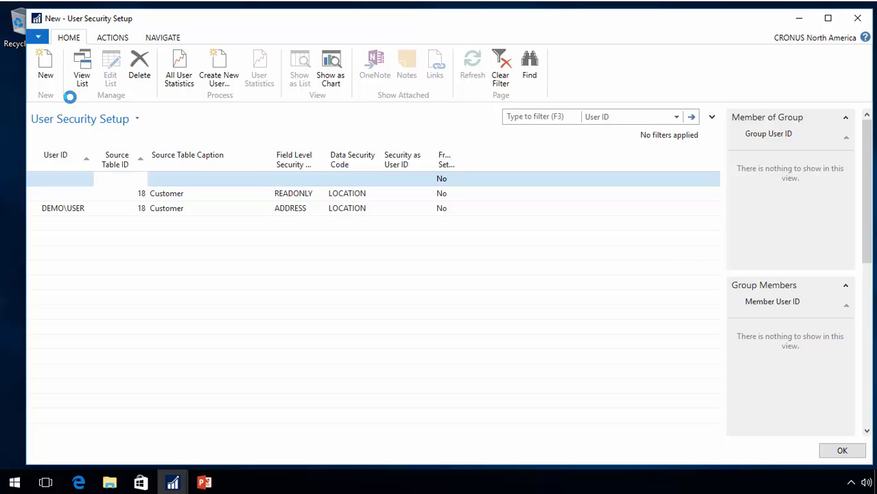
{"action": "type", "text": "5"}
{"action": "key", "text": "Tab"}
{"action": "key", "text": "Delete"}
{"action": "key", "text": "Tab"}
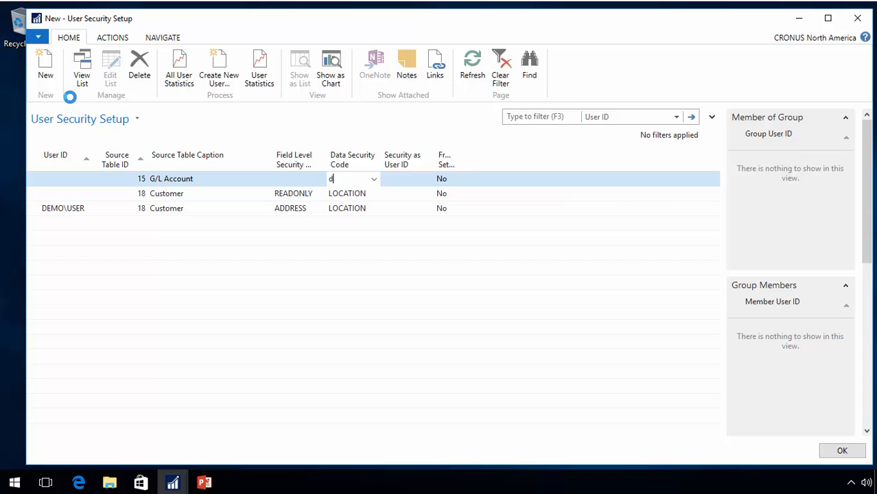
{"action": "key", "text": "Return"}
{"action": "key", "text": "Down"}
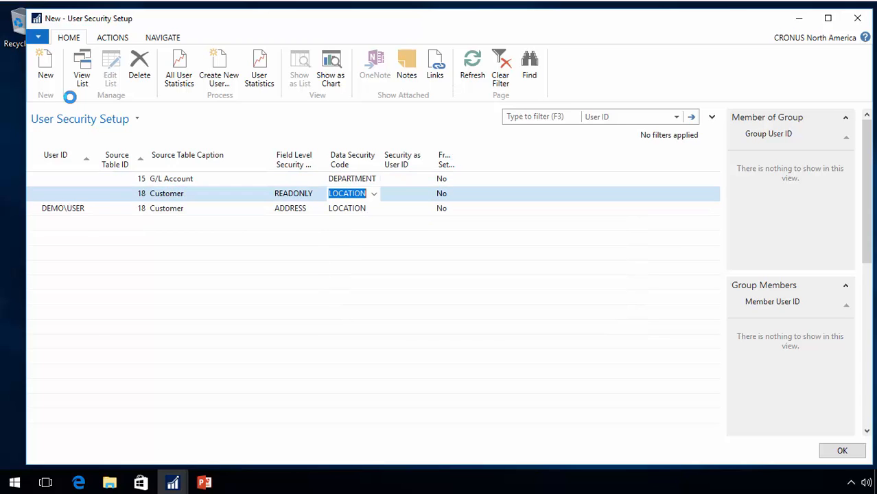
{"action": "key", "text": "Up"}
{"action": "key", "text": "shift+Tab"}
{"action": "key", "text": "shift+Tab"}
{"action": "key", "text": "Down"}
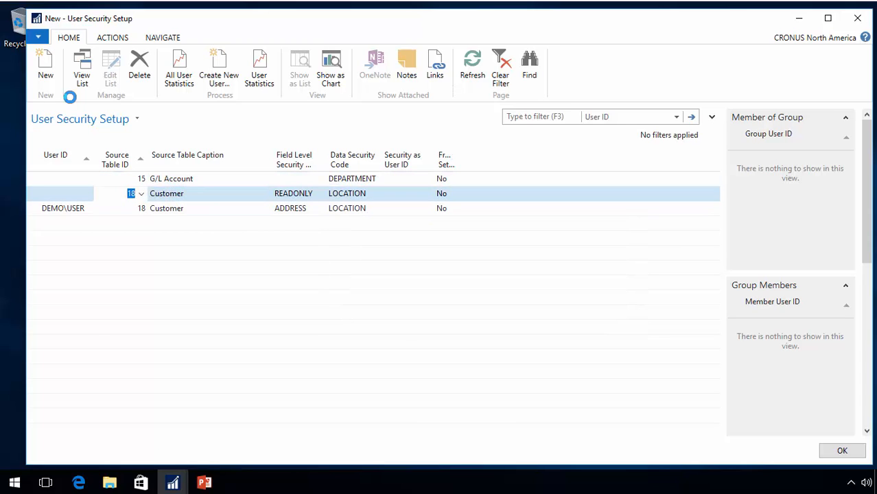
{"action": "key", "text": "Escape"}
Return to the chart of accounts and view the ledger entries behind the net change of account 8110 Cleaning
{"action": "left_click", "coordinate": [110, 410]}
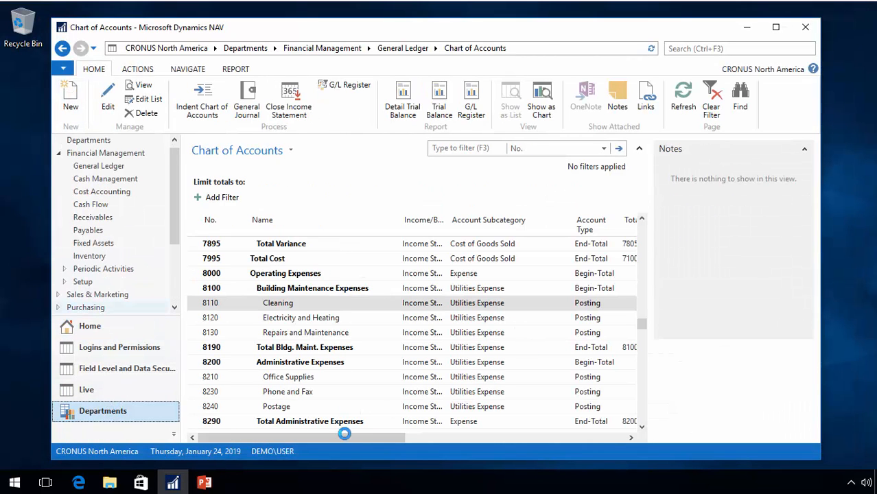
{"action": "left_click_drag", "start_coordinate": [345, 434], "coordinate": [519, 432]}
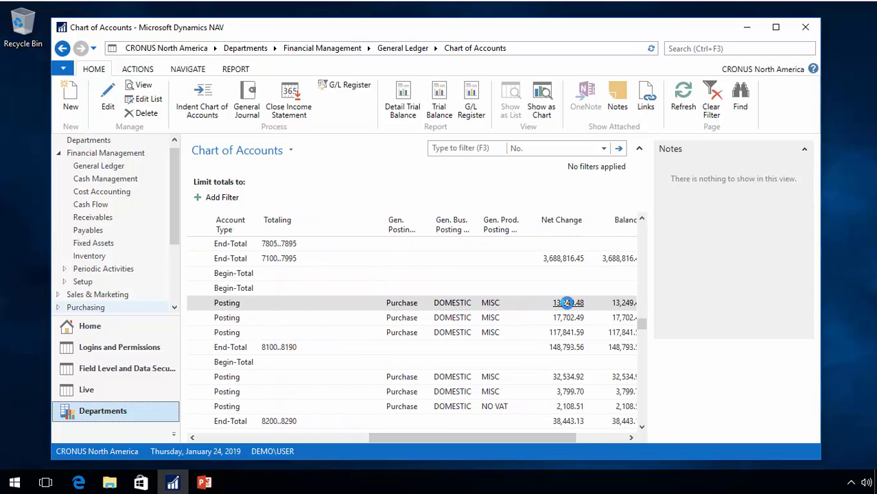
{"action": "left_click", "coordinate": [566, 303]}
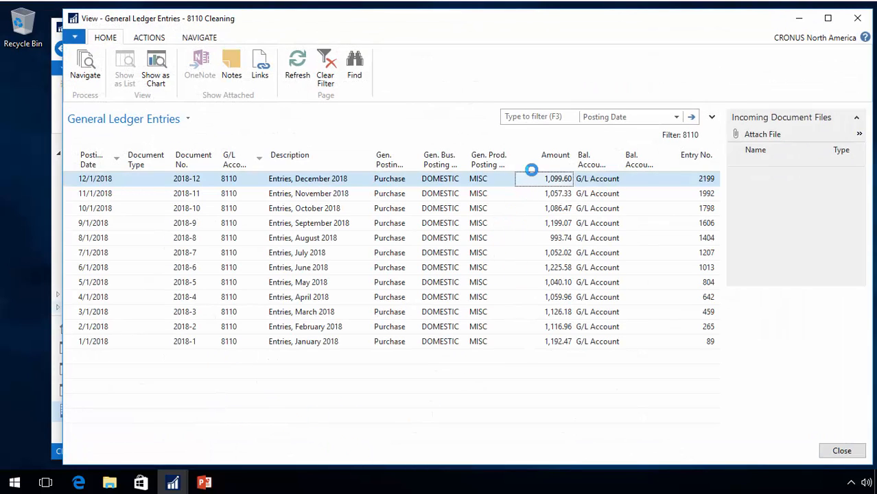
Add the Department Code column to the General Ledger Entries list and accept the customization
{"action": "right_click", "coordinate": [330, 161]}
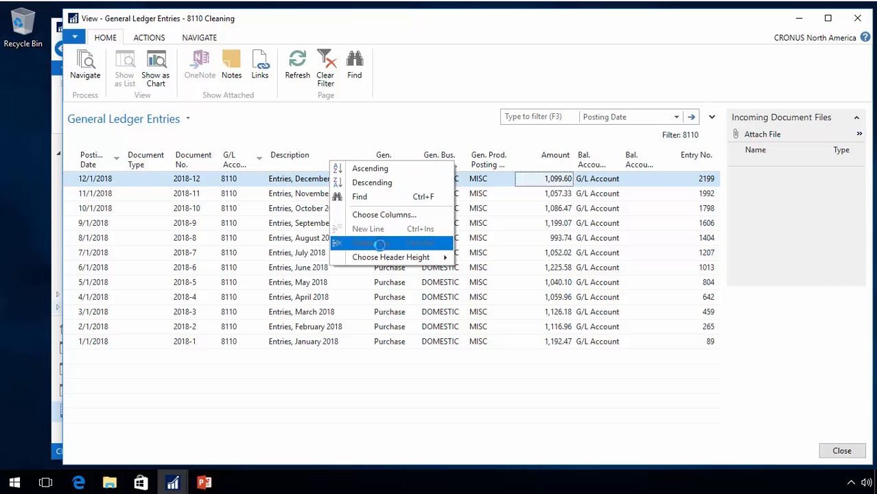
{"action": "left_click", "coordinate": [376, 214]}
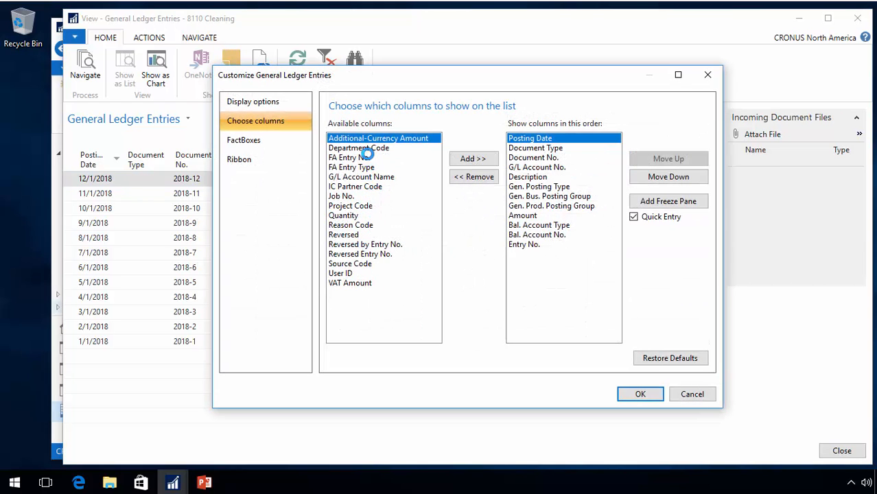
{"action": "left_click", "coordinate": [367, 148]}
{"action": "left_click", "coordinate": [467, 159]}
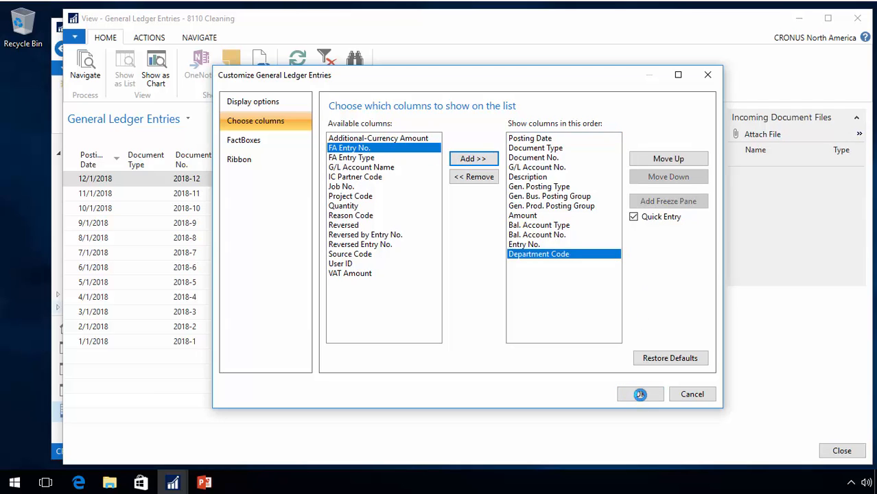
{"action": "left_click", "coordinate": [640, 393]}
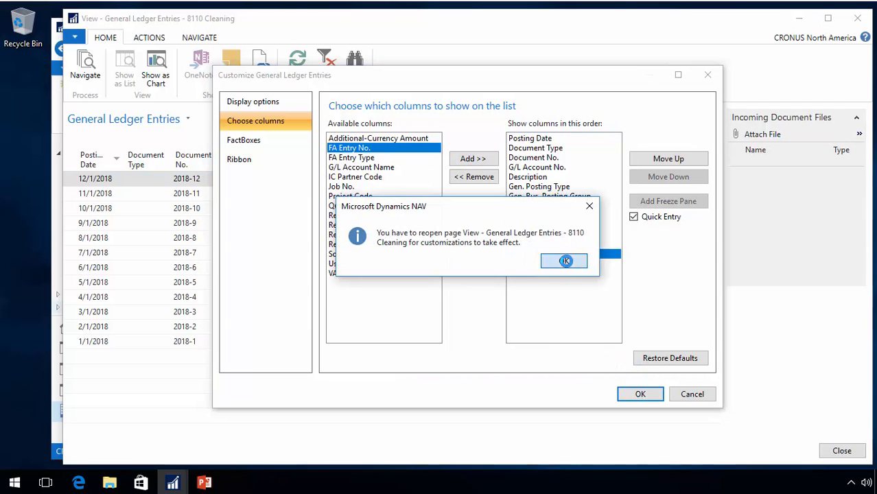
{"action": "left_click", "coordinate": [565, 261]}
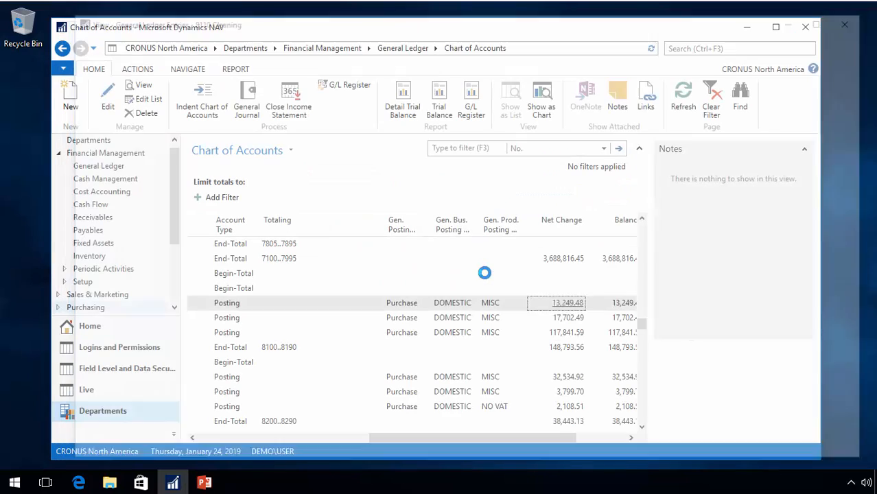
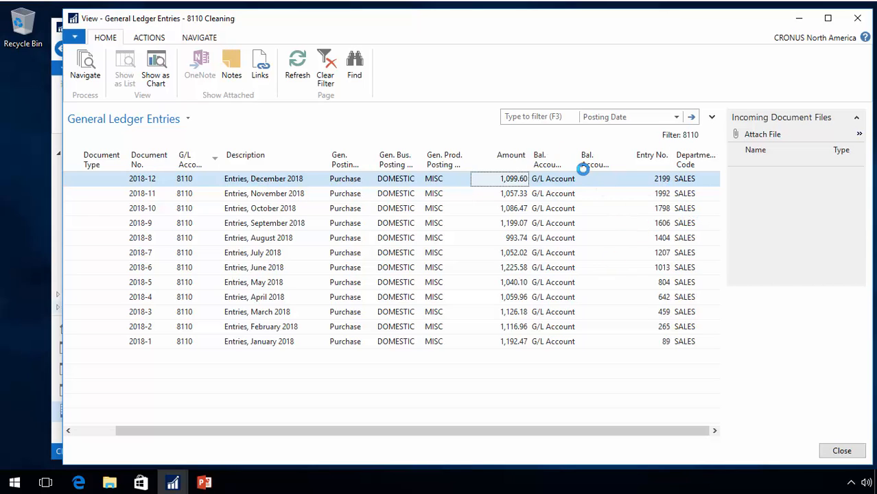
Clear the account filter on the ledger entries, examine the Department Code of entries across accounts, and close the list
{"action": "left_click", "coordinate": [188, 118]}
{"action": "left_click", "coordinate": [163, 163]}
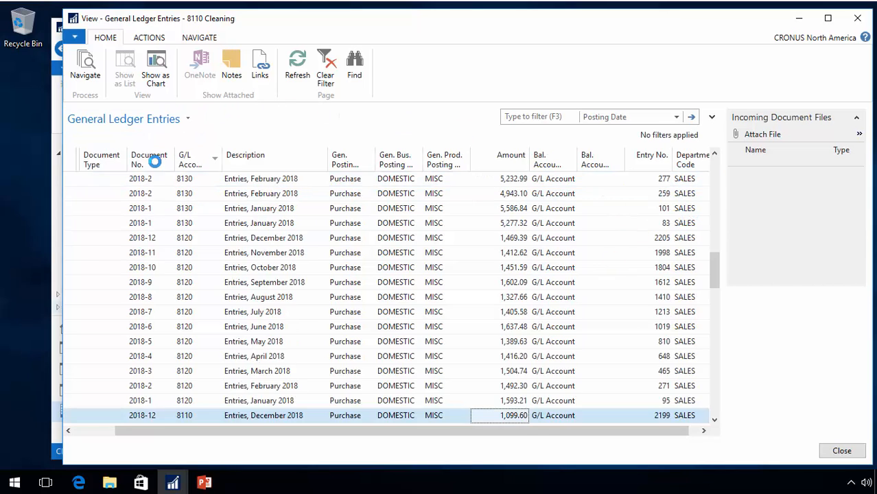
{"action": "scroll", "coordinate": [617, 381], "scroll_direction": "down", "scroll_amount": 8}
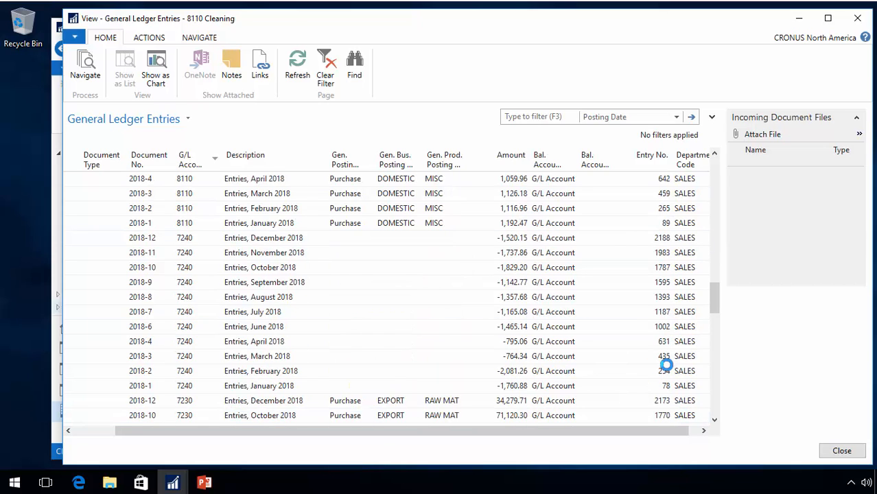
{"action": "scroll", "coordinate": [676, 302], "scroll_direction": "up", "scroll_amount": 10}
{"action": "scroll", "coordinate": [661, 223], "scroll_direction": "up", "scroll_amount": 7}
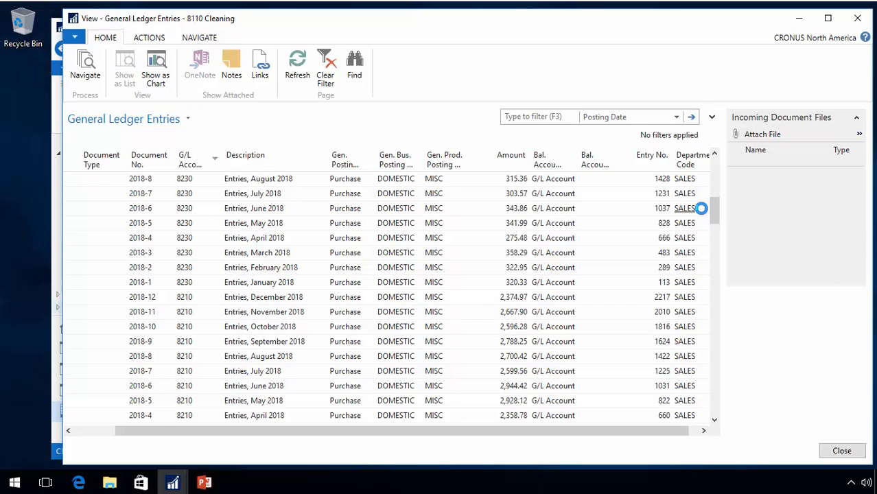
{"action": "key", "text": "Escape"}
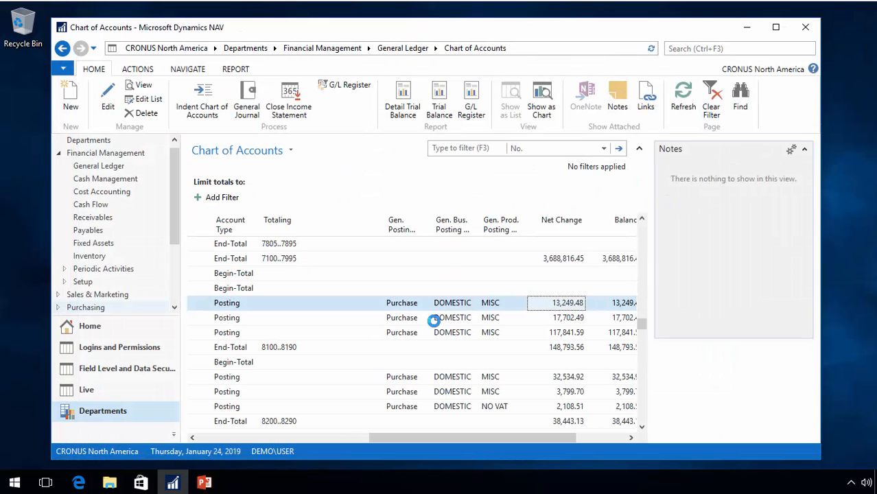
Open the group members list and add a record with group user DEMO\USER and the second listed user as member
{"action": "left_click", "coordinate": [88, 326]}
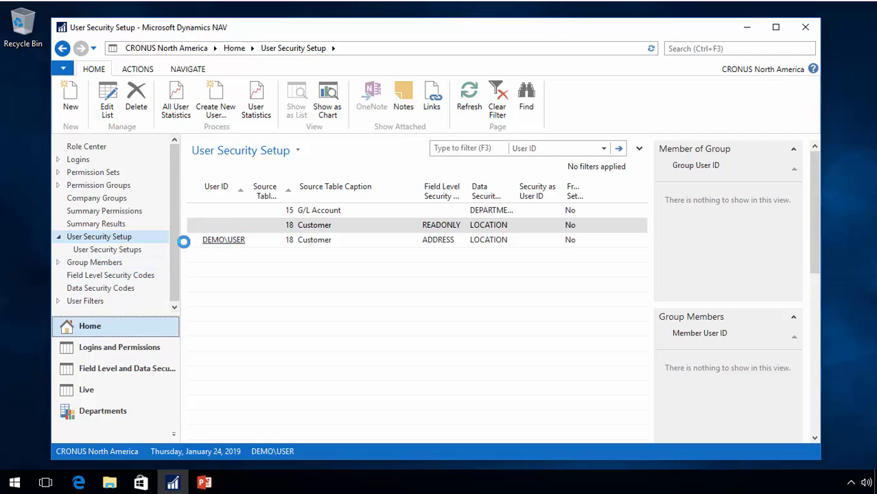
{"action": "left_click", "coordinate": [89, 262]}
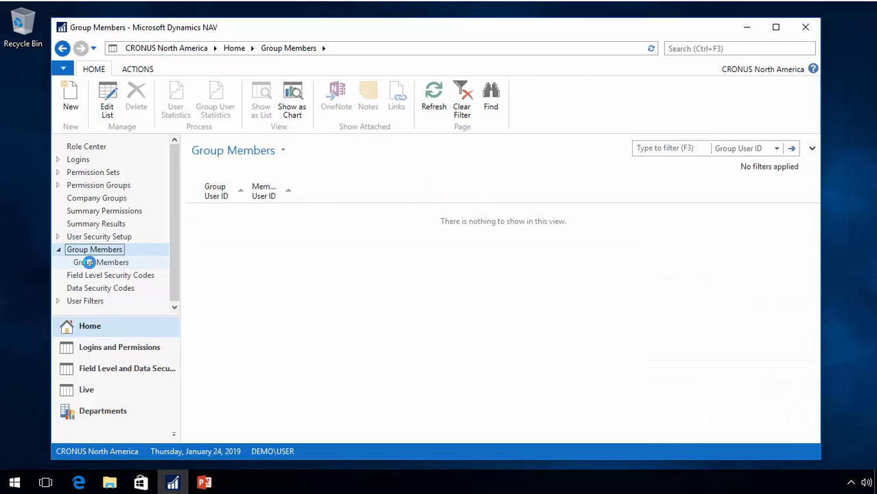
{"action": "left_click", "coordinate": [72, 102]}
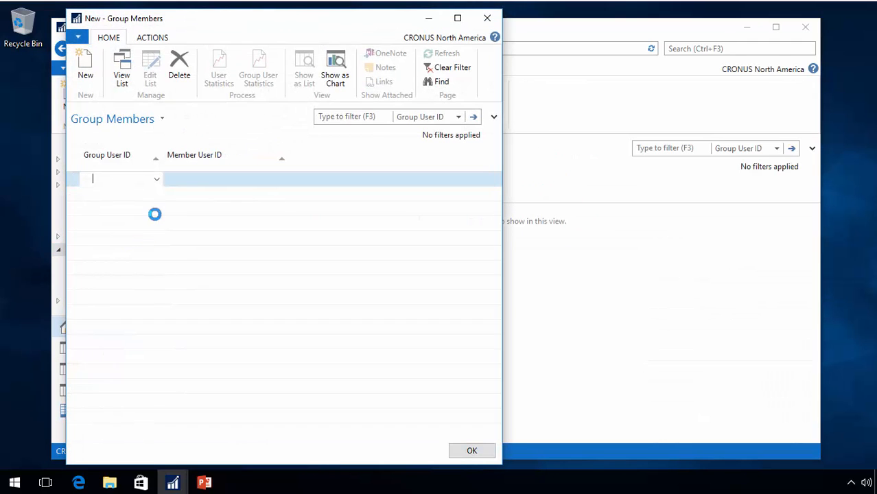
{"action": "left_click", "coordinate": [156, 178]}
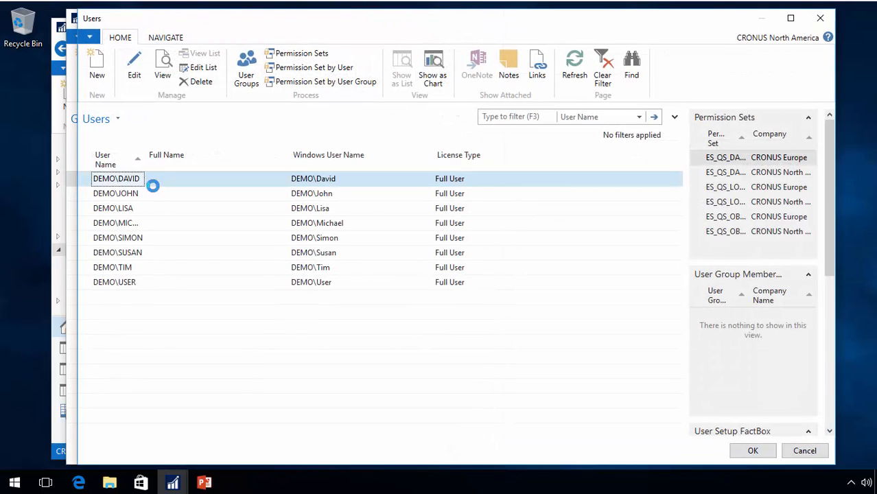
{"action": "left_click", "coordinate": [130, 282]}
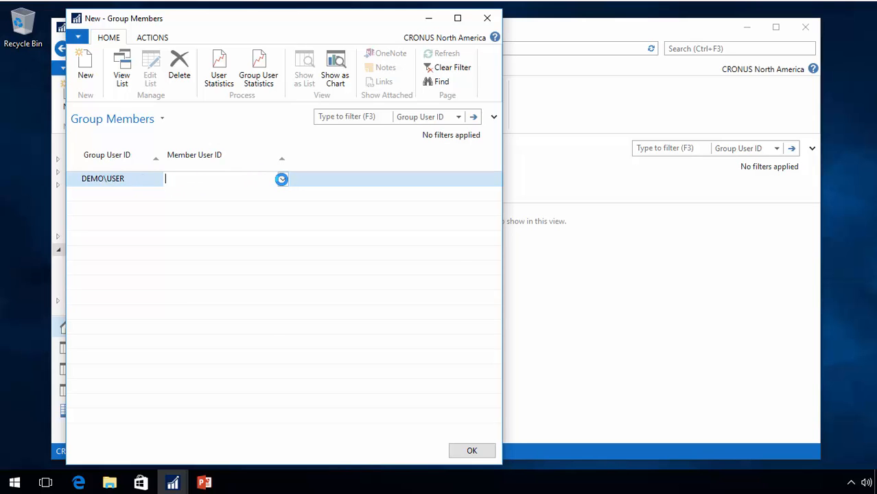
{"action": "left_click", "coordinate": [282, 179]}
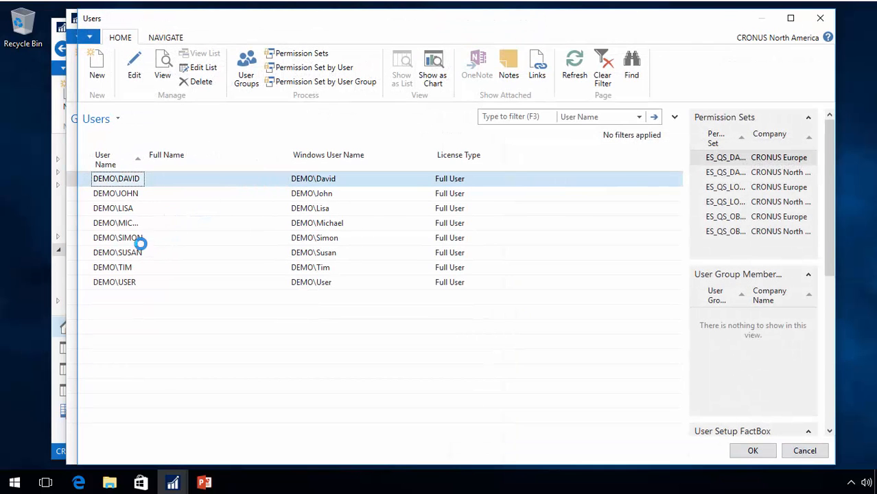
{"action": "double_click", "coordinate": [144, 193]}
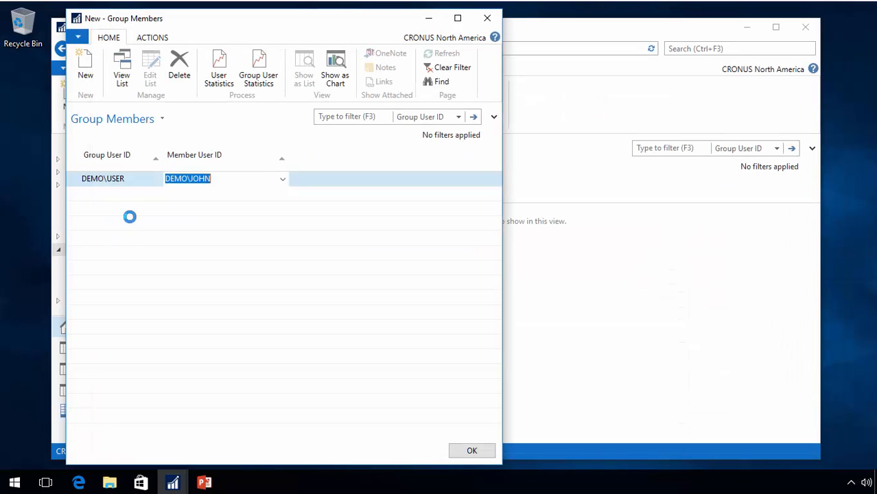
Add another group member record for DEMO\USER with the sixth listed user as member and close the editor
{"action": "left_click", "coordinate": [114, 193]}
{"action": "left_click", "coordinate": [156, 193]}
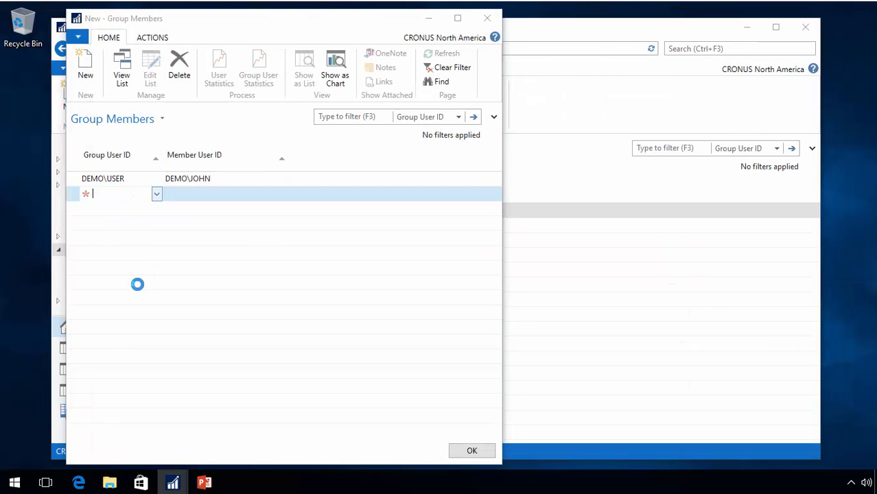
{"action": "double_click", "coordinate": [125, 281]}
{"action": "left_click", "coordinate": [209, 194]}
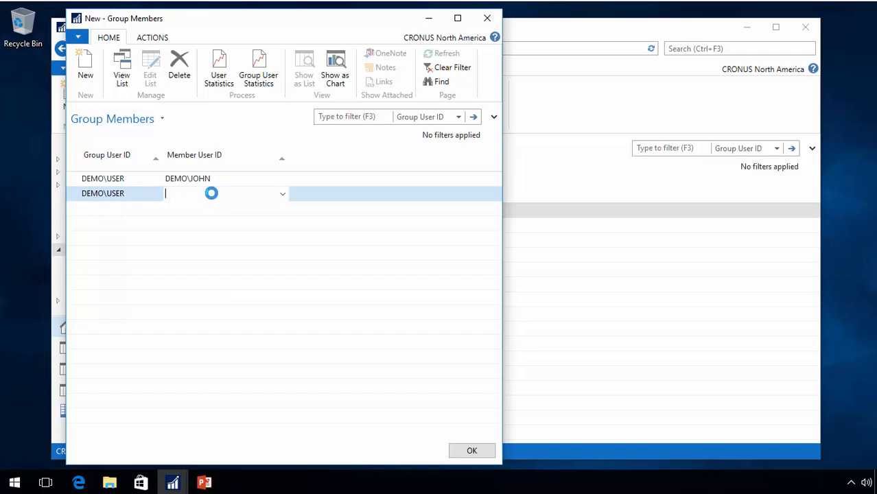
{"action": "left_click", "coordinate": [281, 193]}
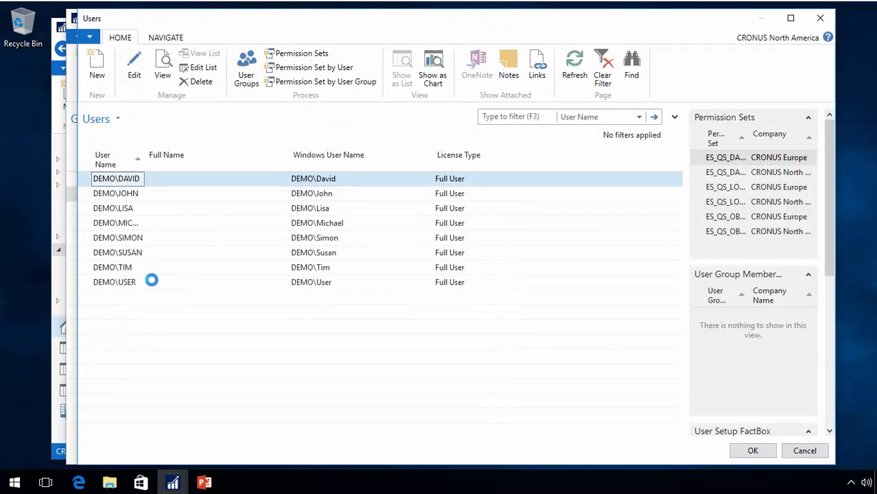
{"action": "left_click", "coordinate": [125, 252]}
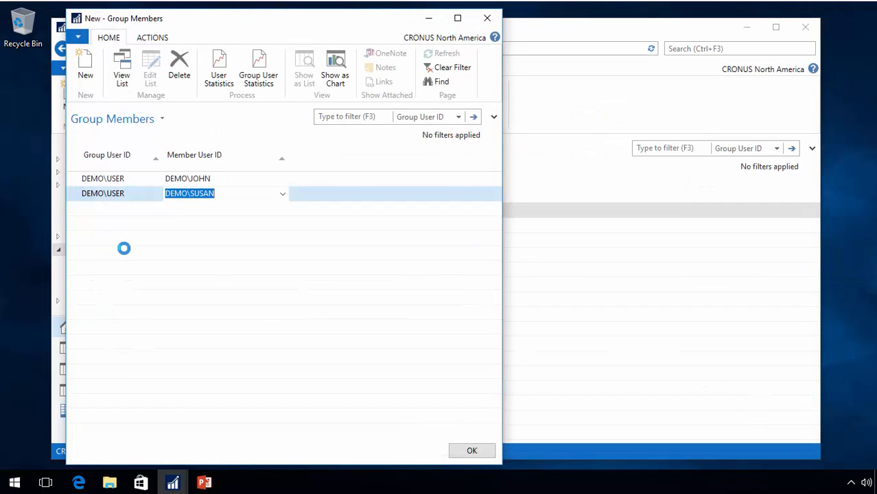
{"action": "key", "text": "Up"}
{"action": "key", "text": "Down"}
{"action": "key", "text": "Up"}
{"action": "key", "text": "Left"}
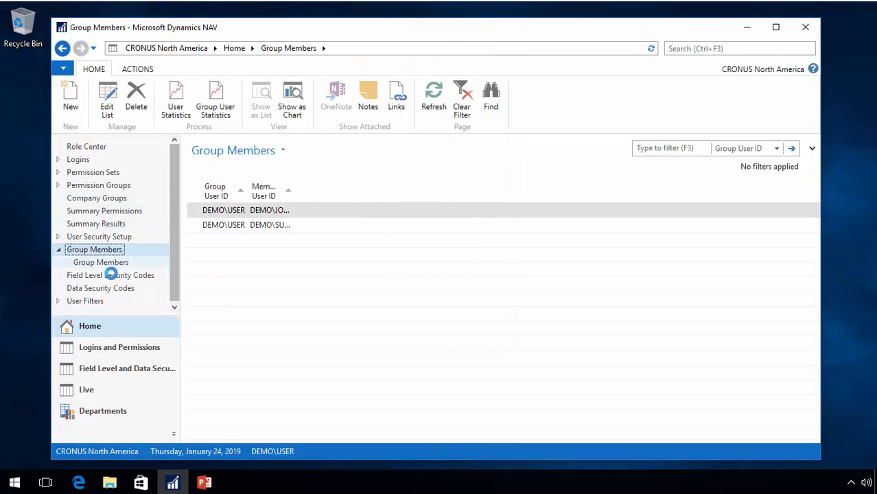
From the user security setup, view the statistics for all users and check the direct, group and default assignments
{"action": "left_click", "coordinate": [82, 235]}
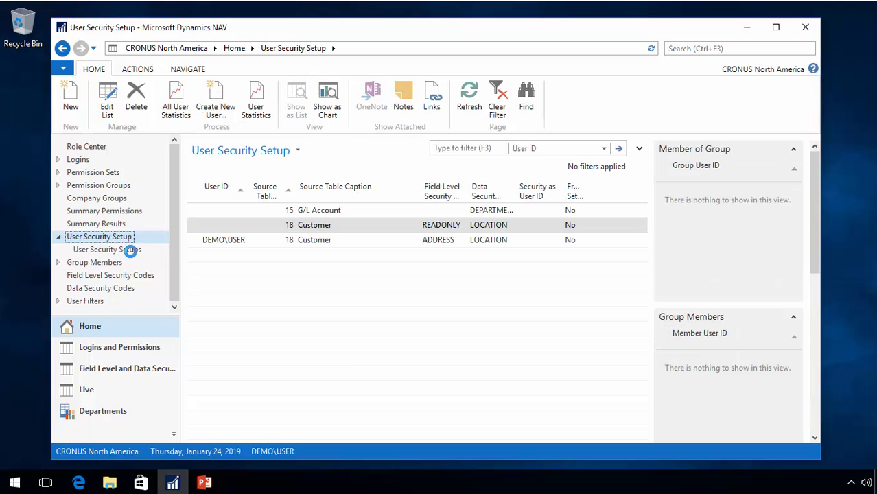
{"action": "left_click", "coordinate": [177, 90]}
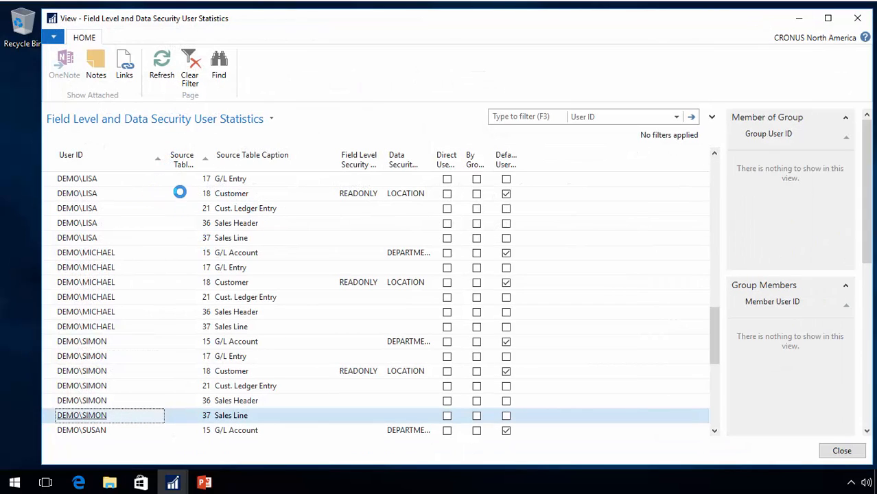
{"action": "scroll", "coordinate": [176, 199], "scroll_direction": "up", "scroll_amount": 5}
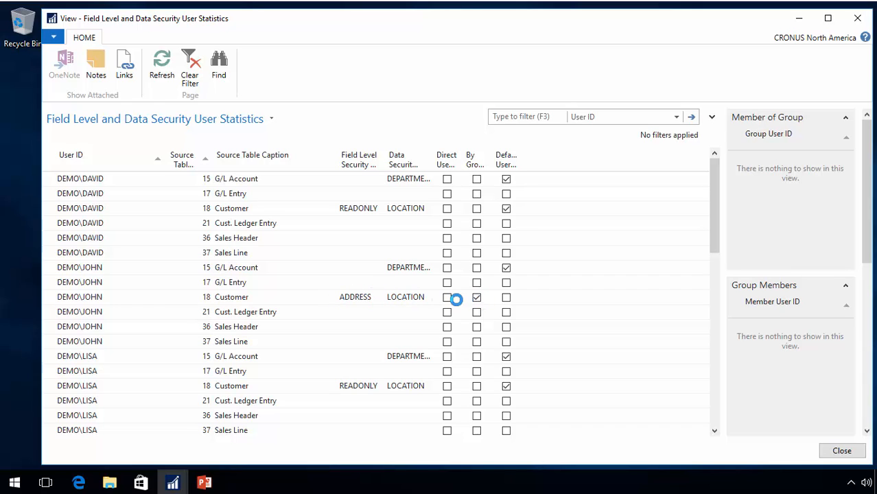
{"action": "scroll", "coordinate": [405, 363], "scroll_direction": "down", "scroll_amount": 3}
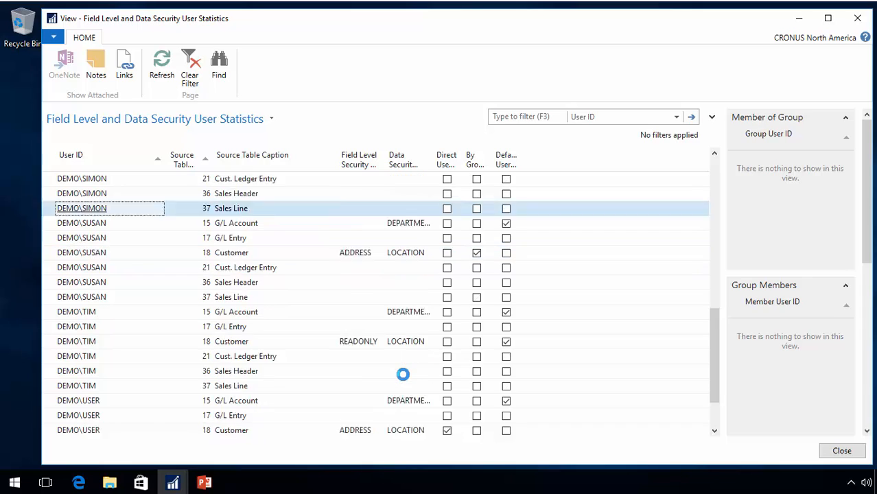
{"action": "left_click", "coordinate": [447, 370]}
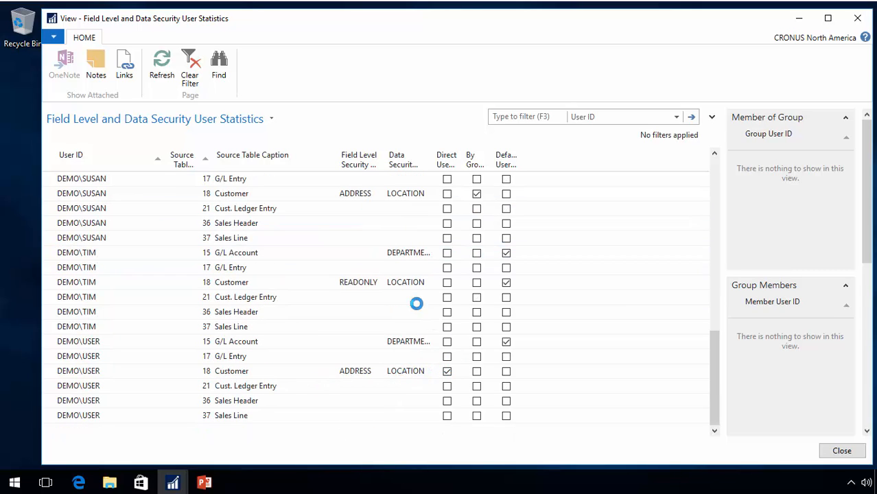
{"action": "scroll", "coordinate": [295, 254], "scroll_direction": "up", "scroll_amount": 4}
{"action": "key", "text": "Escape"}
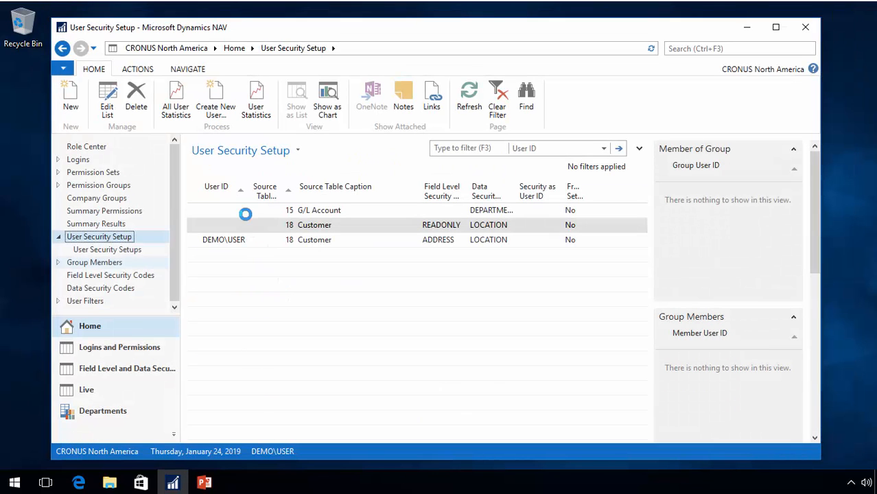
Add a user security setup for DEMO\USER's second group member with source table 18 and both security codes blank, and close the editor
{"action": "left_click", "coordinate": [71, 99]}
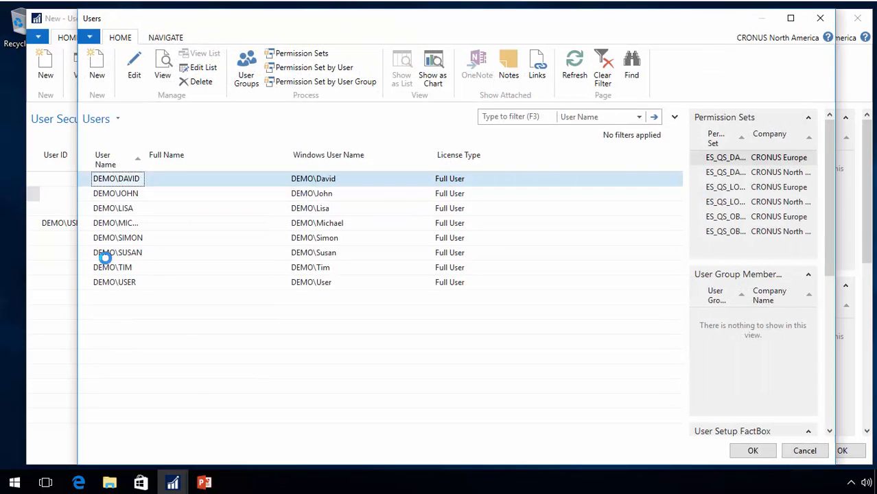
{"action": "double_click", "coordinate": [117, 253]}
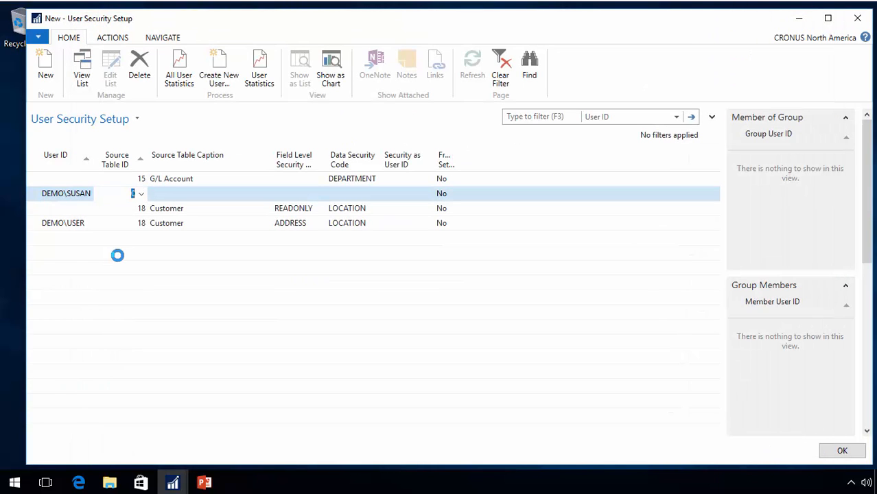
{"action": "key", "text": "Tab"}
{"action": "key", "text": "Delete"}
{"action": "key", "text": "Tab"}
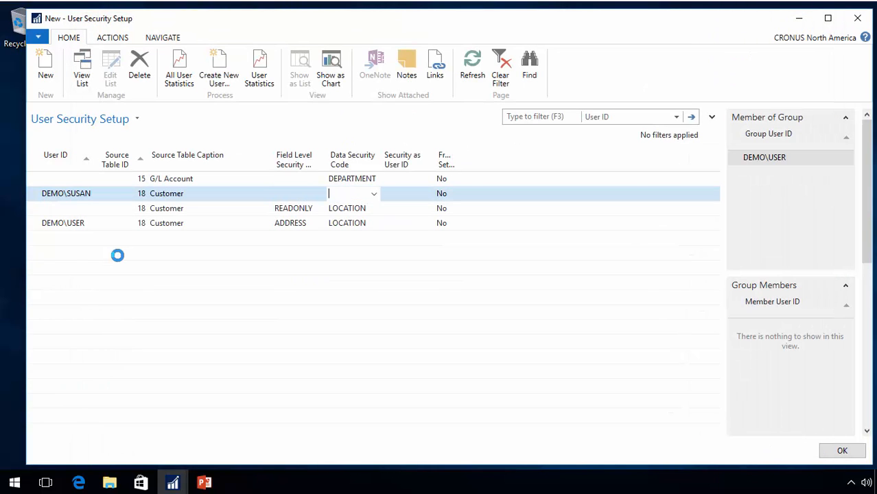
{"action": "key", "text": "Up"}
{"action": "key", "text": "Down"}
{"action": "key", "text": "Down"}
{"action": "key", "text": "Up"}
{"action": "key", "text": "Up"}
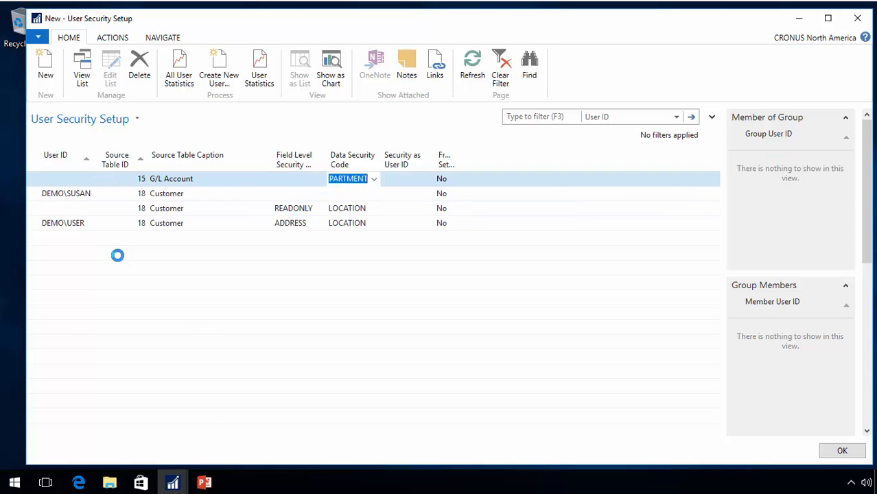
{"action": "key", "text": "shift+Tab"}
{"action": "key", "text": "shift+Tab"}
{"action": "key", "text": "Escape"}
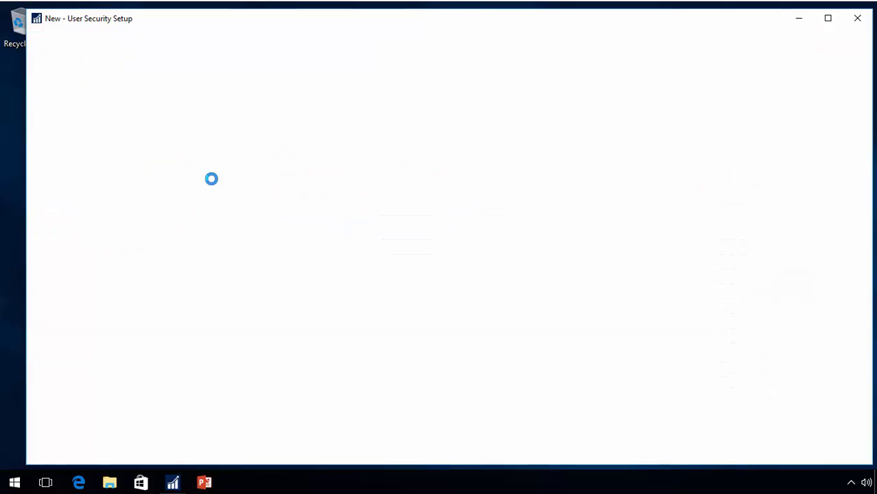
Check the all-user statistics for how the Customer table is assigned to the second group member, and close them
{"action": "left_click", "coordinate": [174, 100]}
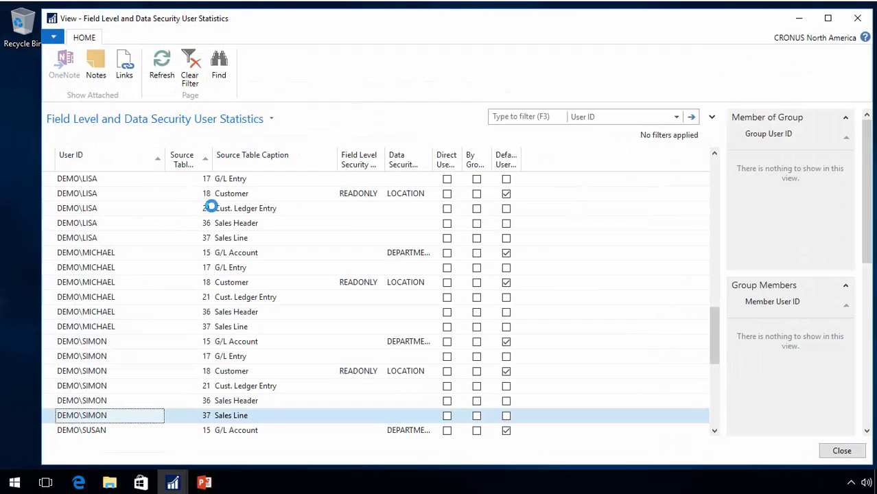
{"action": "scroll", "coordinate": [196, 324], "scroll_direction": "down", "scroll_amount": 6}
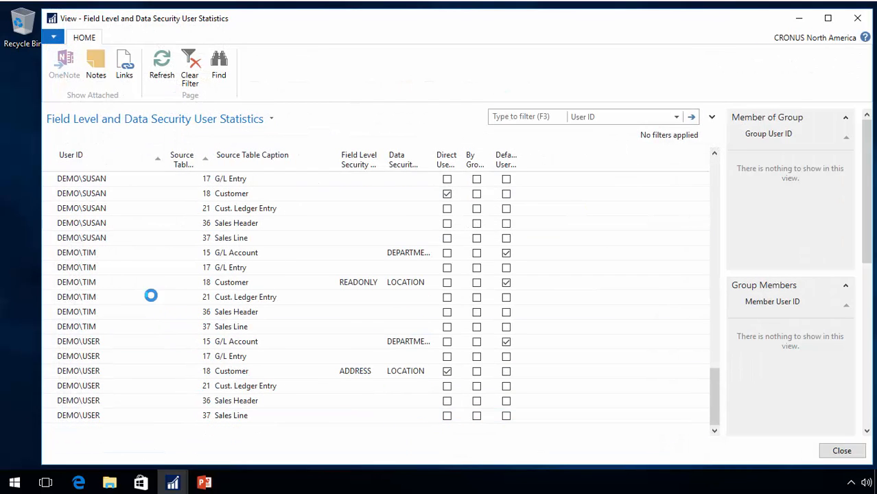
{"action": "scroll", "coordinate": [157, 274], "scroll_direction": "up", "scroll_amount": 1}
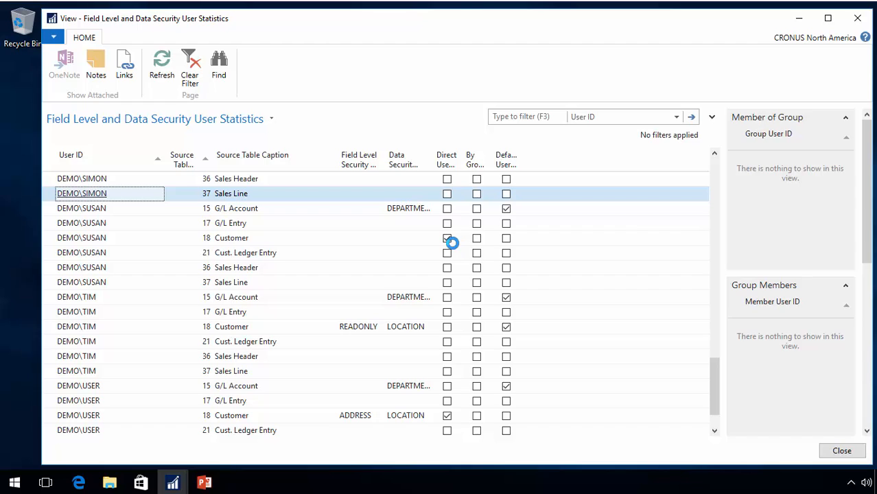
{"action": "key", "text": "Escape"}
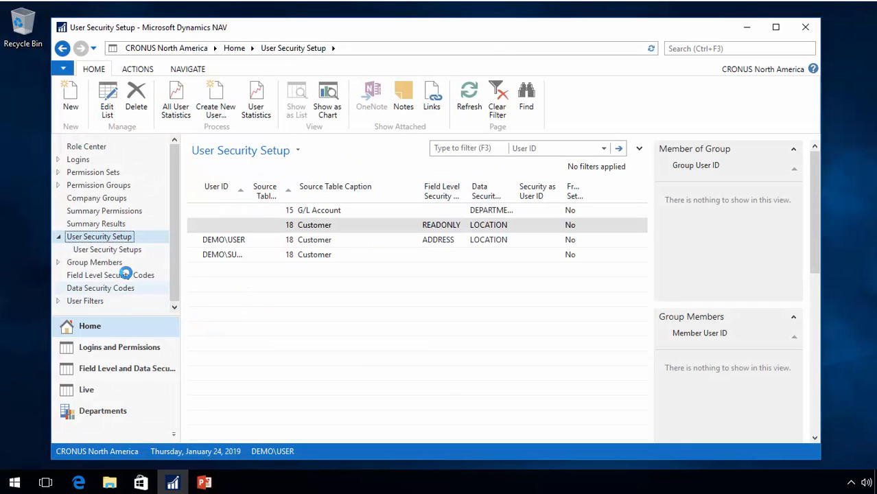
View the Role Center and examine the columns of the Field Level Security Codes list
{"action": "left_click", "coordinate": [87, 146]}
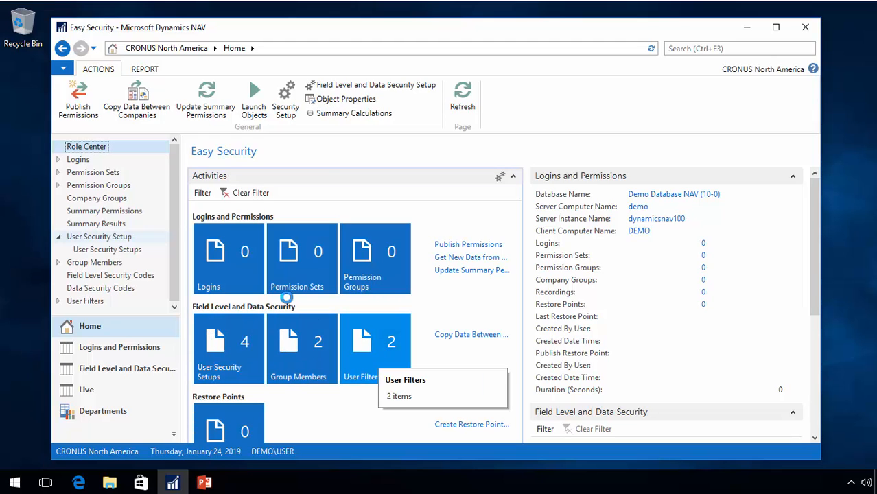
{"action": "left_click", "coordinate": [113, 275]}
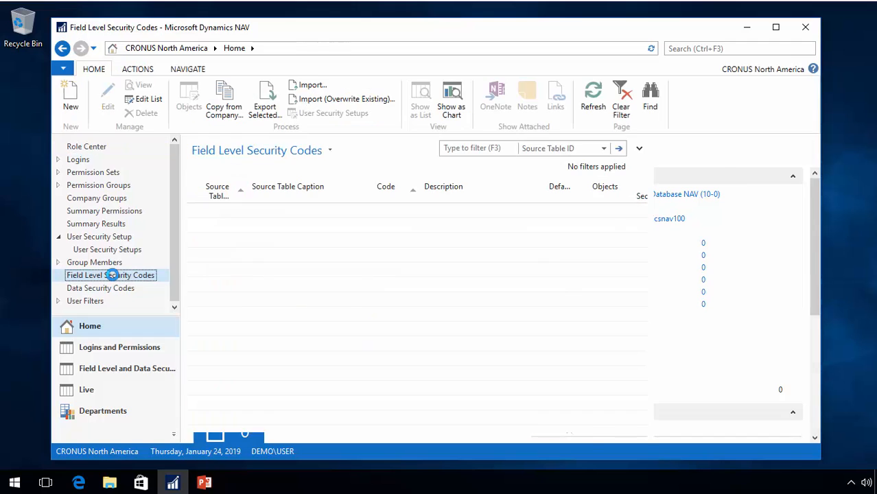
{"action": "left_click_drag", "start_coordinate": [468, 437], "coordinate": [511, 437]}
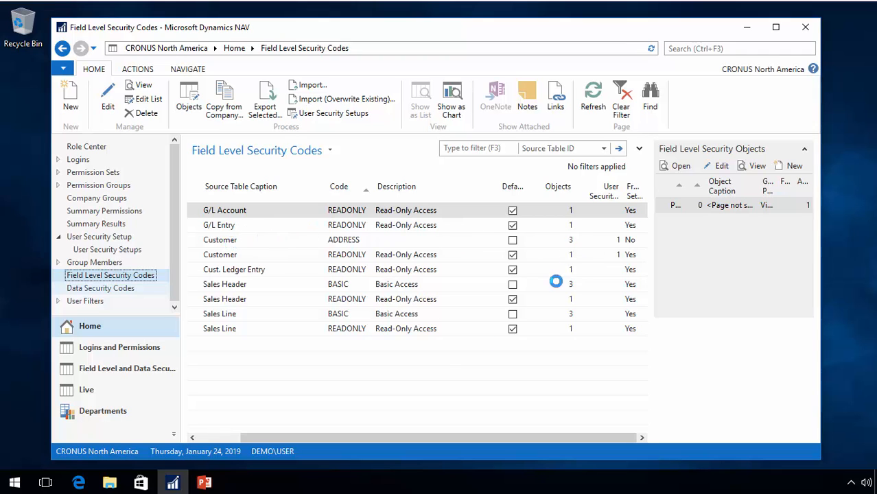
{"action": "left_click_drag", "start_coordinate": [369, 440], "coordinate": [229, 426]}
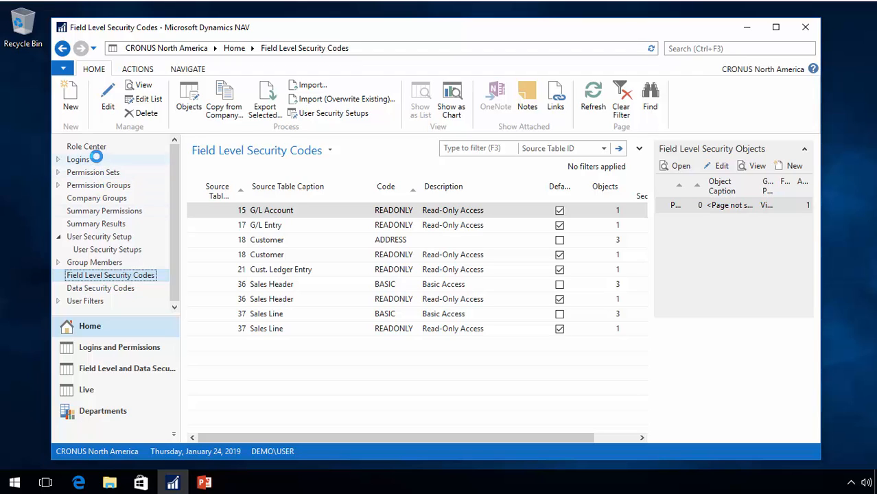
Open the Login Setup of the Easy Security department and add an entry for DEMO\USER
{"action": "left_click", "coordinate": [98, 410]}
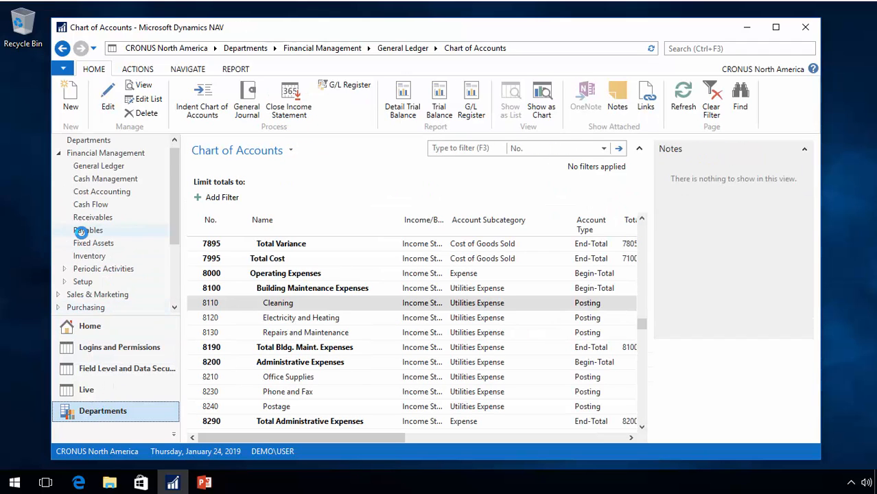
{"action": "scroll", "coordinate": [93, 250], "scroll_direction": "down", "scroll_amount": 2}
{"action": "scroll", "coordinate": [96, 272], "scroll_direction": "down", "scroll_amount": 2}
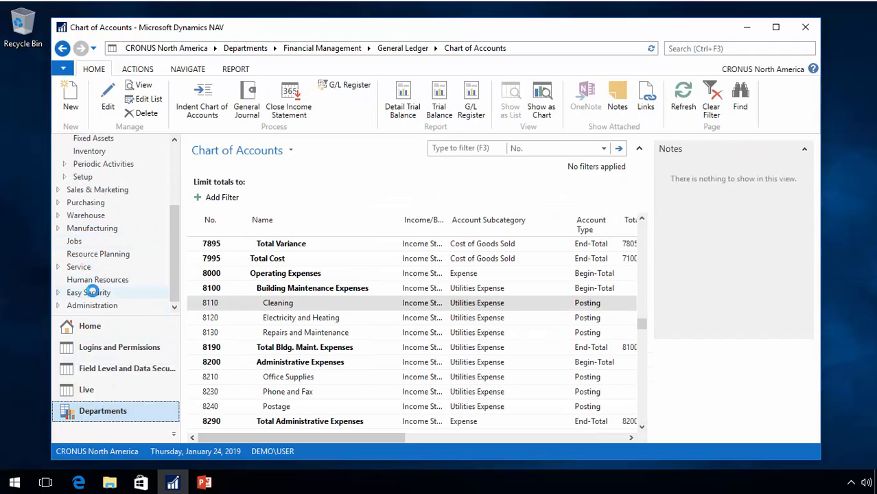
{"action": "left_click", "coordinate": [92, 290]}
{"action": "left_click", "coordinate": [277, 155]}
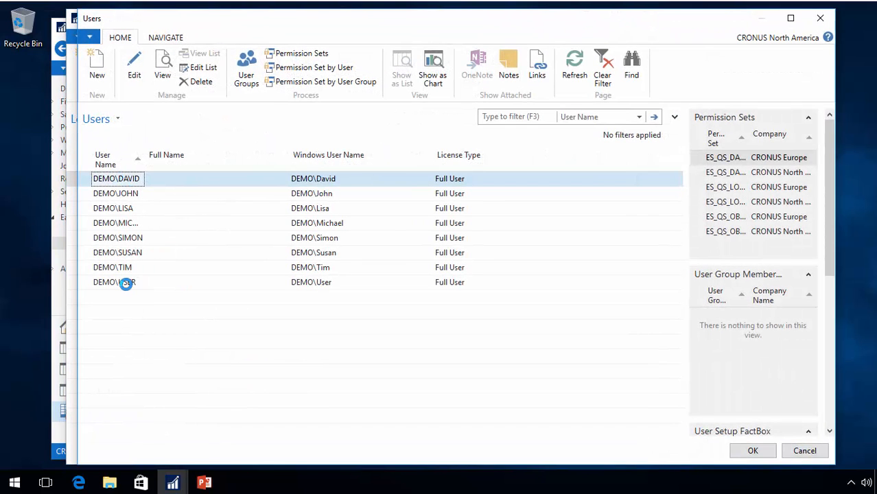
{"action": "left_click", "coordinate": [126, 284]}
{"action": "key", "text": "Down"}
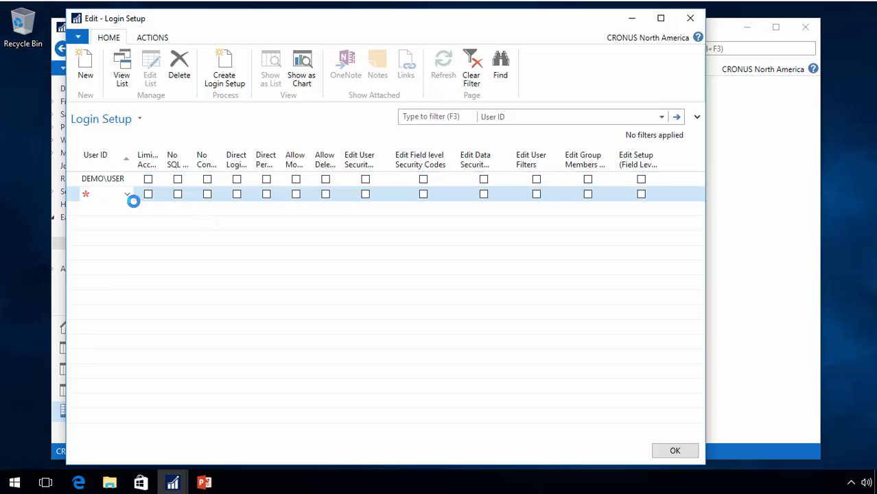
Add a second login setup entry for the user listed just above DEMO\USER in the Users list
{"action": "left_click", "coordinate": [124, 194]}
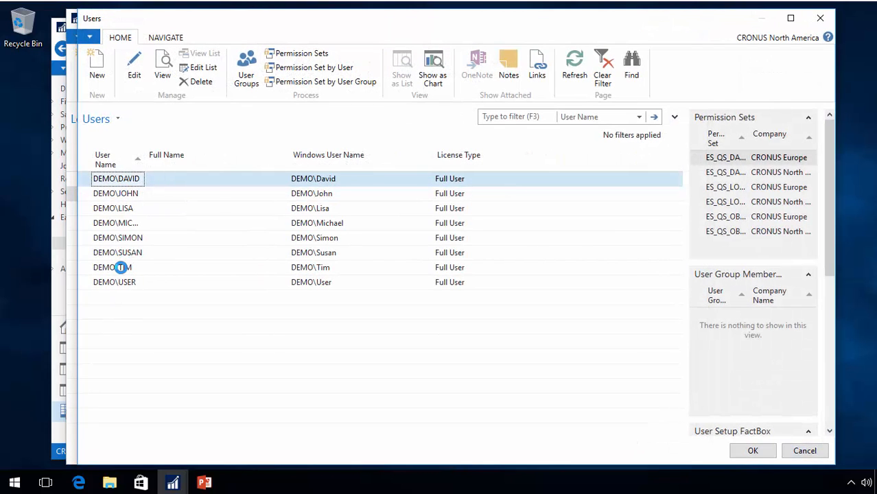
{"action": "left_click", "coordinate": [120, 267]}
{"action": "double_click", "coordinate": [120, 267]}
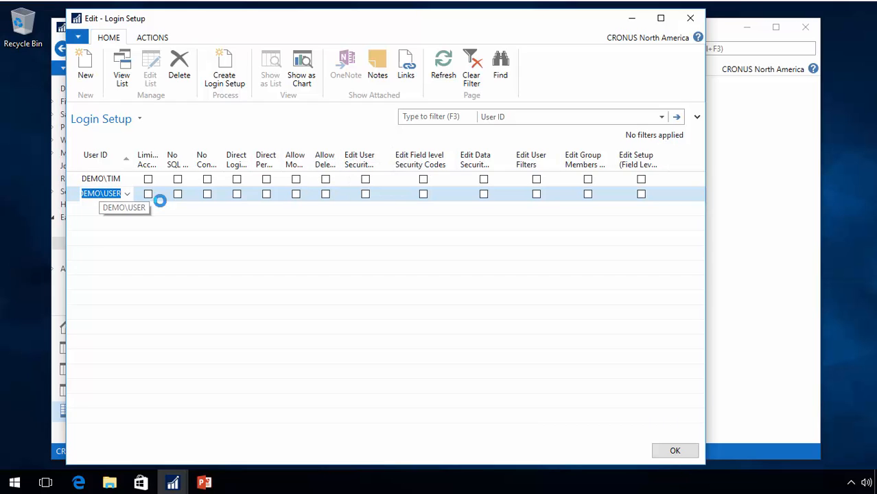
Allow DEMO\USER to edit the field level setup, the field level security codes and the data security codes
{"action": "left_click", "coordinate": [642, 194]}
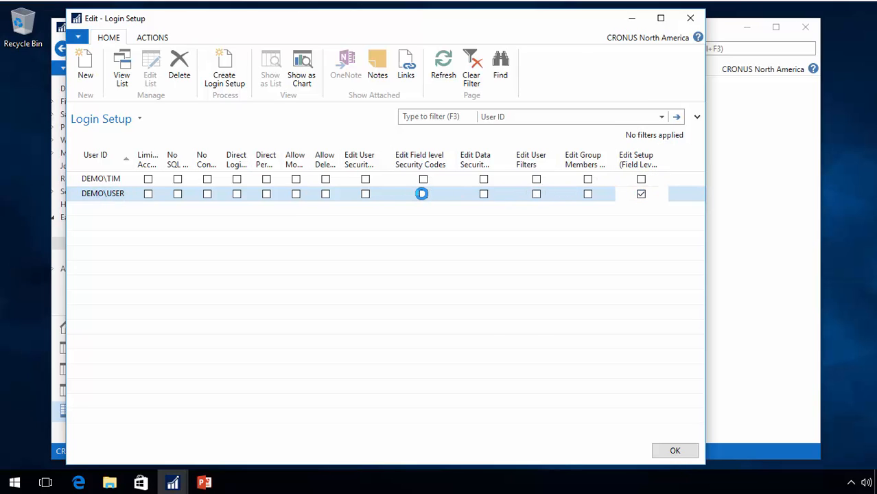
{"action": "left_click", "coordinate": [422, 194]}
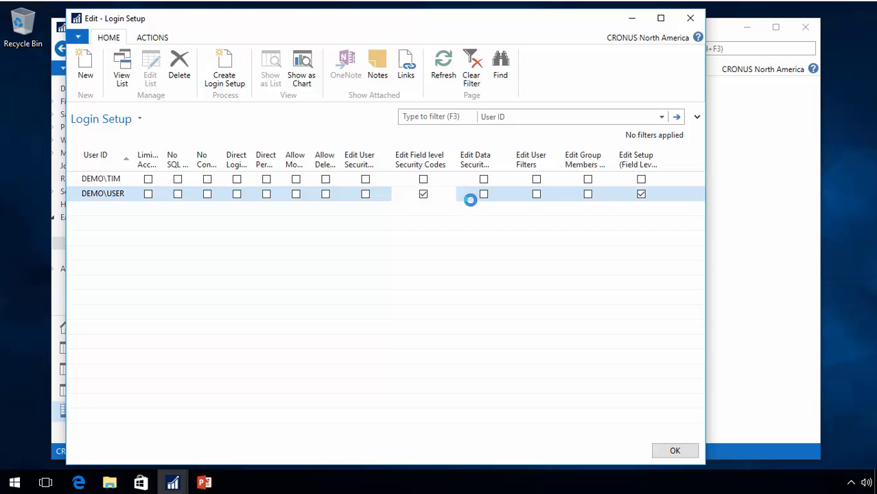
{"action": "left_click", "coordinate": [483, 195]}
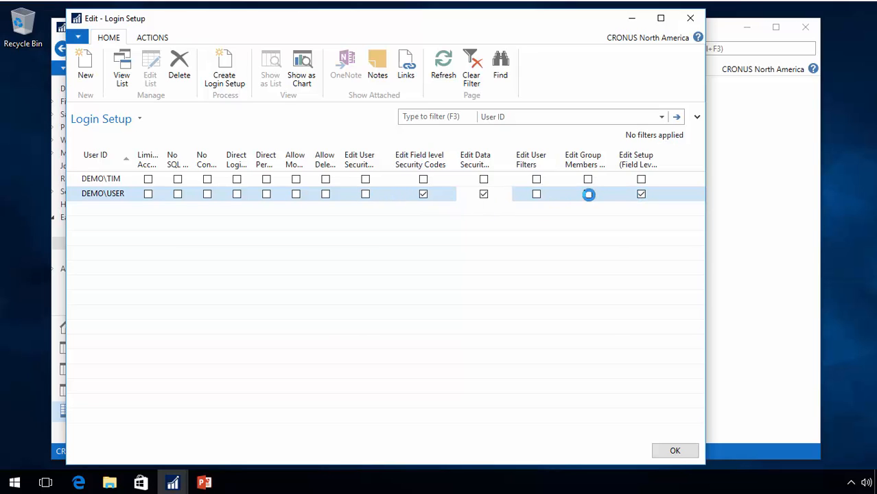
Allow the other login setup user to edit user security setups, user filters and group members
{"action": "left_click", "coordinate": [366, 179]}
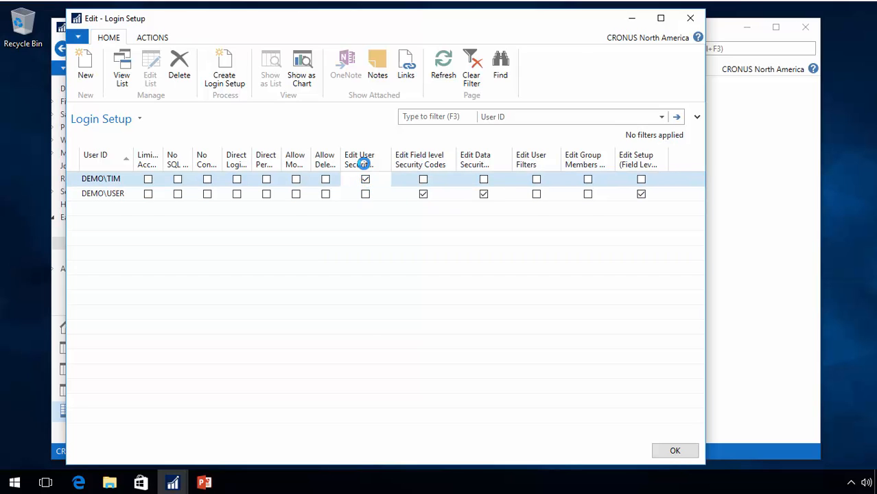
{"action": "left_click", "coordinate": [362, 181]}
{"action": "left_click", "coordinate": [536, 178]}
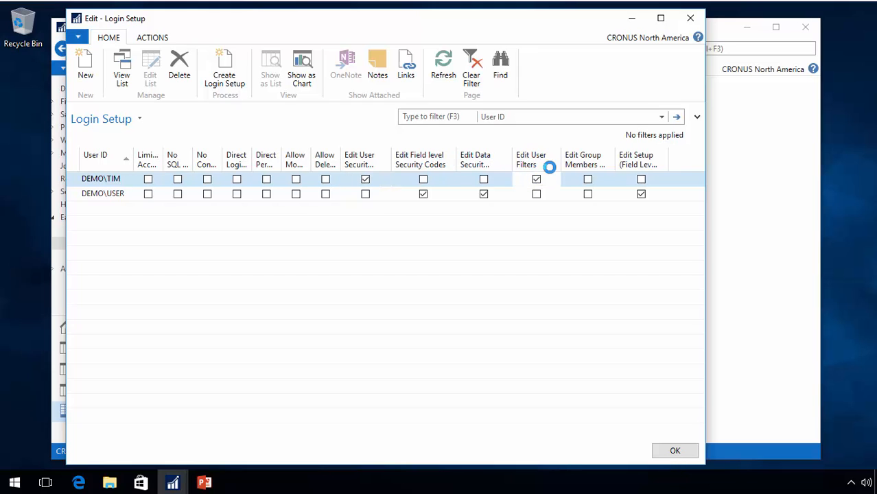
{"action": "left_click", "coordinate": [589, 178]}
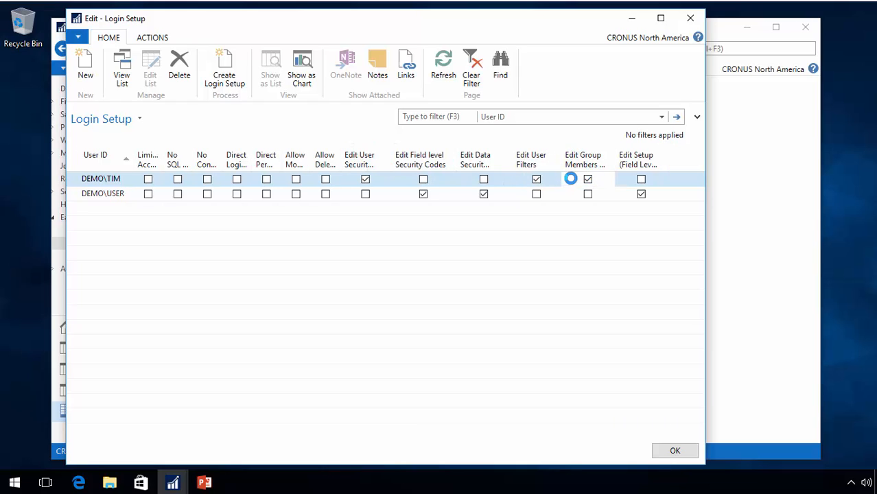
{"action": "left_click", "coordinate": [363, 179]}
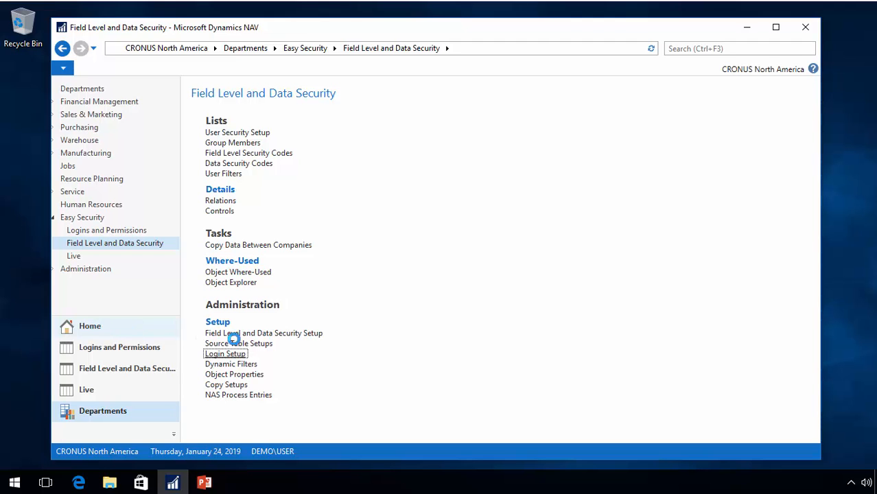
Enable Use Login Setup in the Field Level and Data Security Setup
{"action": "left_click", "coordinate": [256, 334]}
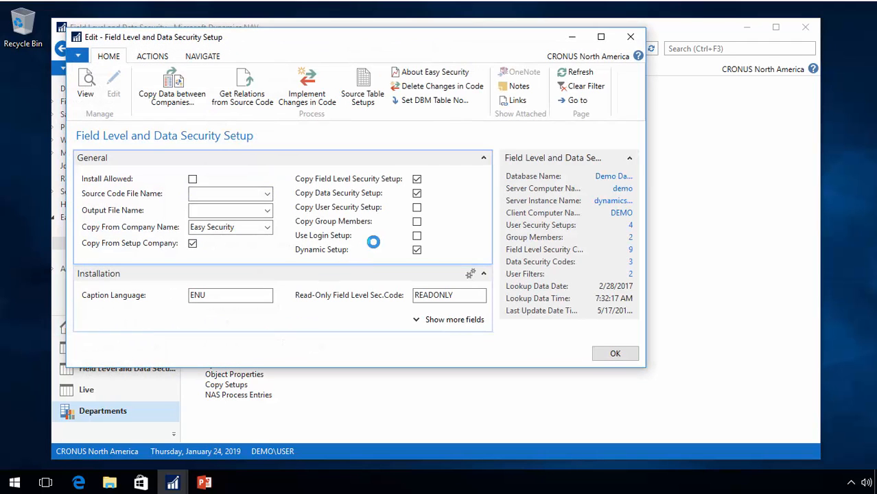
{"action": "left_click", "coordinate": [417, 235]}
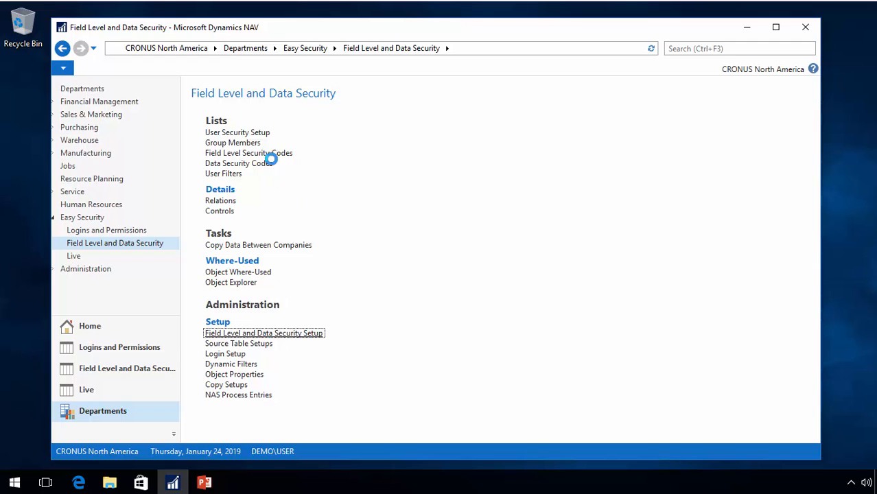
Try to clear the field level security code of DEMO\USER's Customer user security setup, and discard the change
{"action": "left_click", "coordinate": [237, 130]}
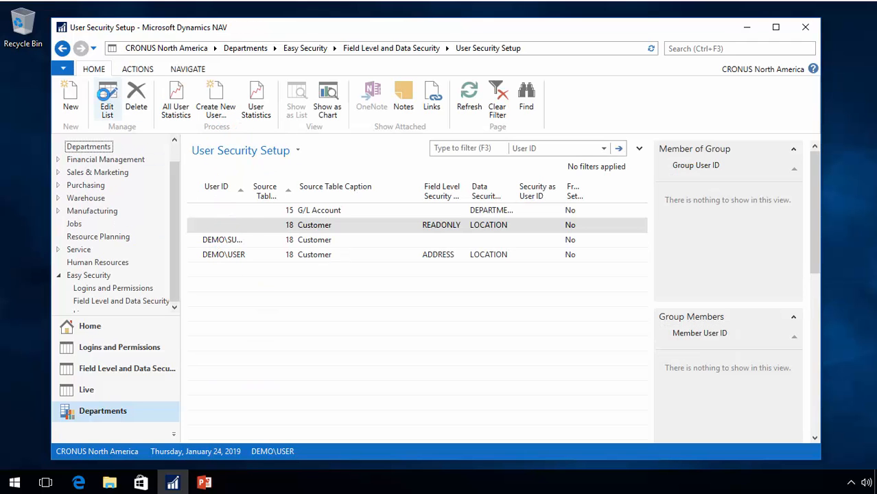
{"action": "left_click", "coordinate": [107, 99]}
{"action": "left_click", "coordinate": [303, 223]}
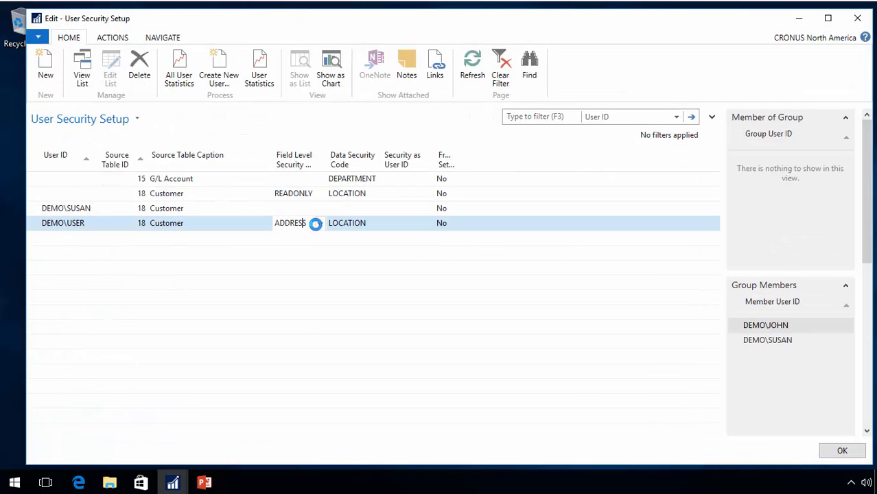
{"action": "left_click", "coordinate": [319, 223]}
{"action": "left_click", "coordinate": [341, 263]}
{"action": "key", "text": "Delete"}
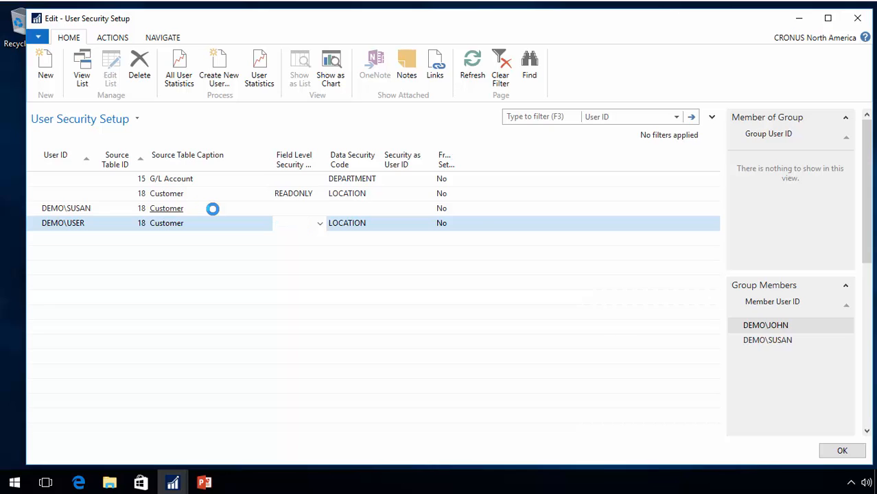
{"action": "key", "text": "Tab"}
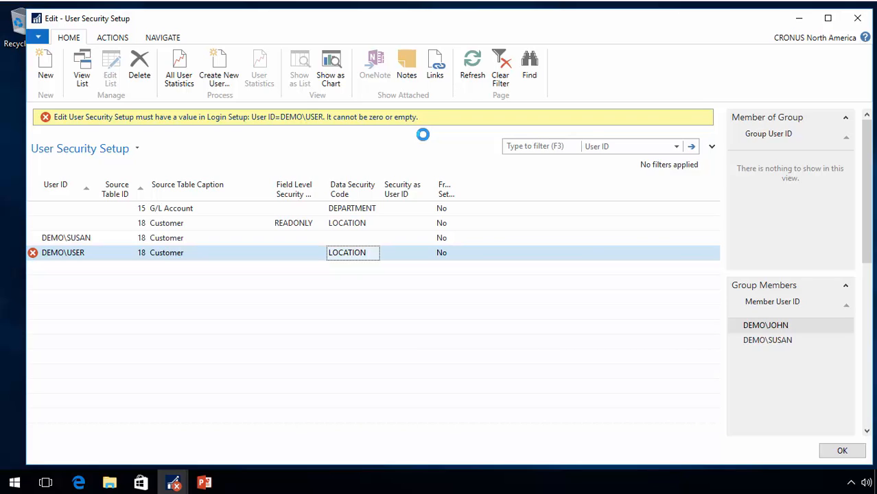
{"action": "key", "text": "Escape"}
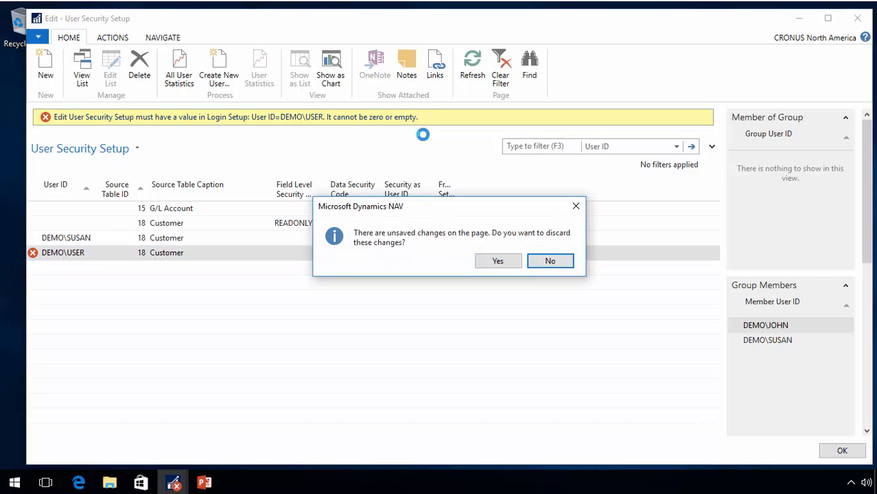
{"action": "key", "text": "Left"}
{"action": "key", "text": "Return"}
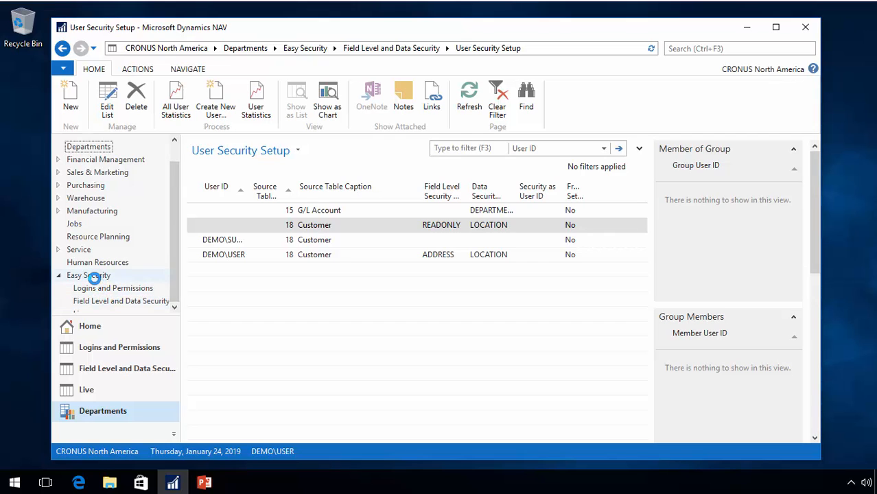
Return to the Field Level and Data Security department and switch the active company to Easy Security
{"action": "left_click", "coordinate": [95, 301]}
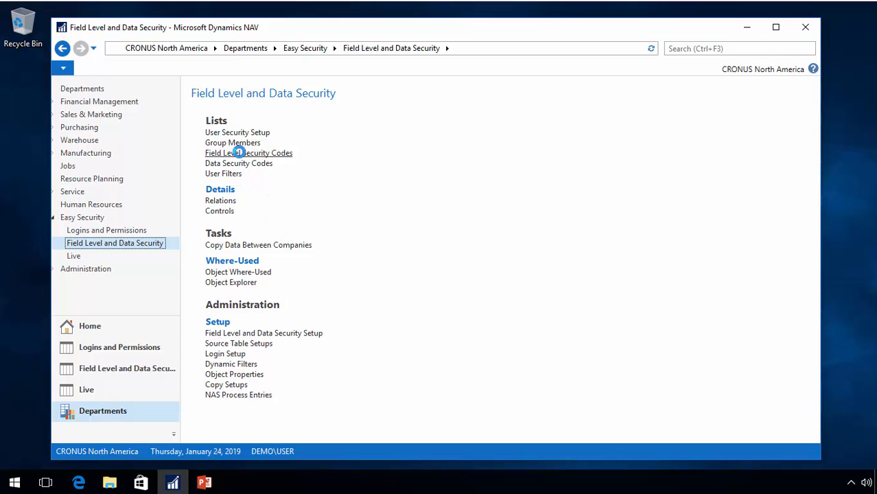
{"action": "left_click", "coordinate": [112, 451]}
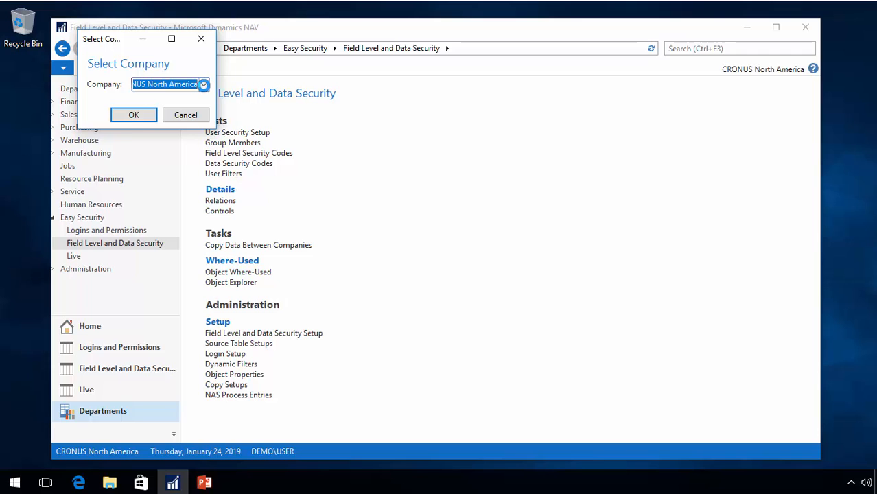
{"action": "left_click", "coordinate": [204, 84]}
{"action": "left_click", "coordinate": [169, 142]}
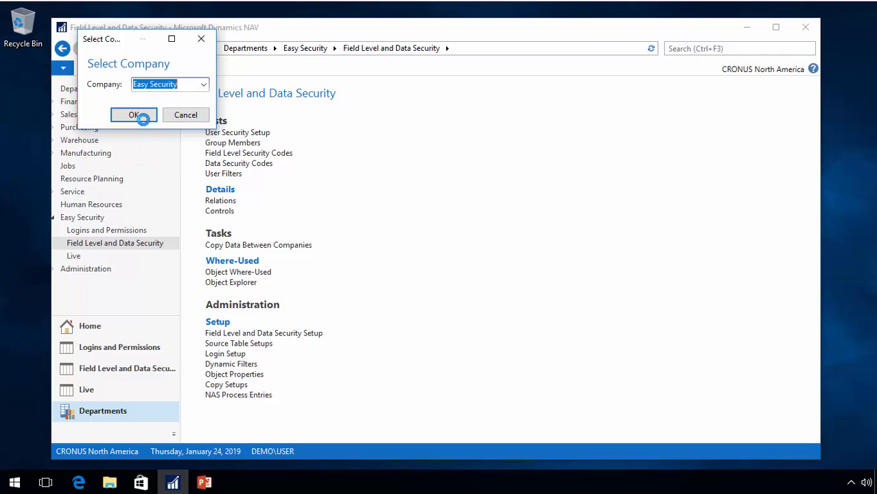
{"action": "left_click", "coordinate": [142, 117]}
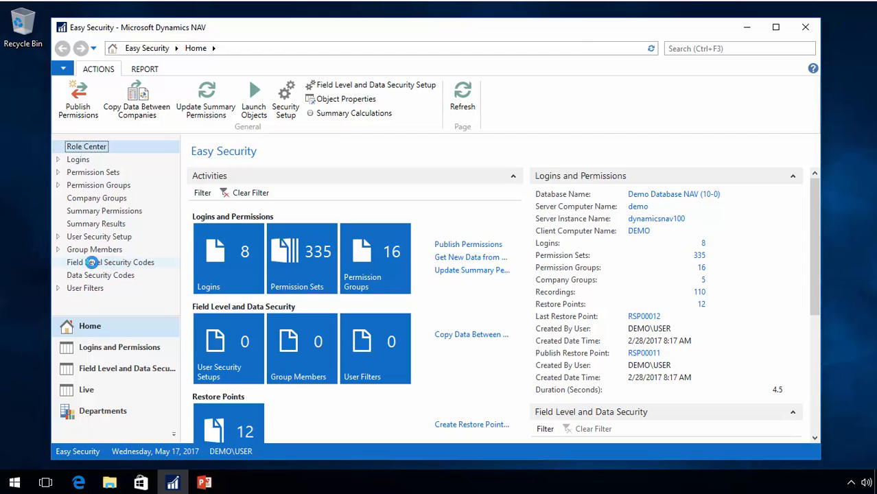
Copy the ADDRESS field level security code for table 18 from CRONUS North America
{"action": "left_click", "coordinate": [91, 262]}
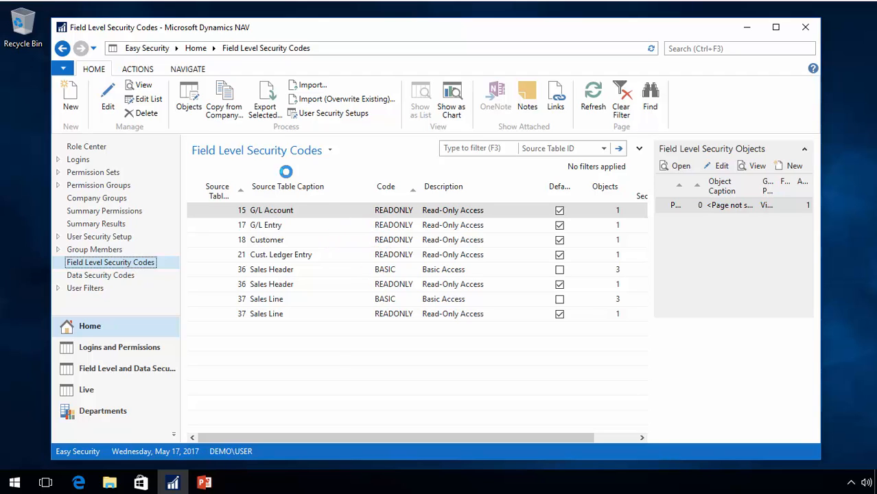
{"action": "left_click", "coordinate": [224, 99]}
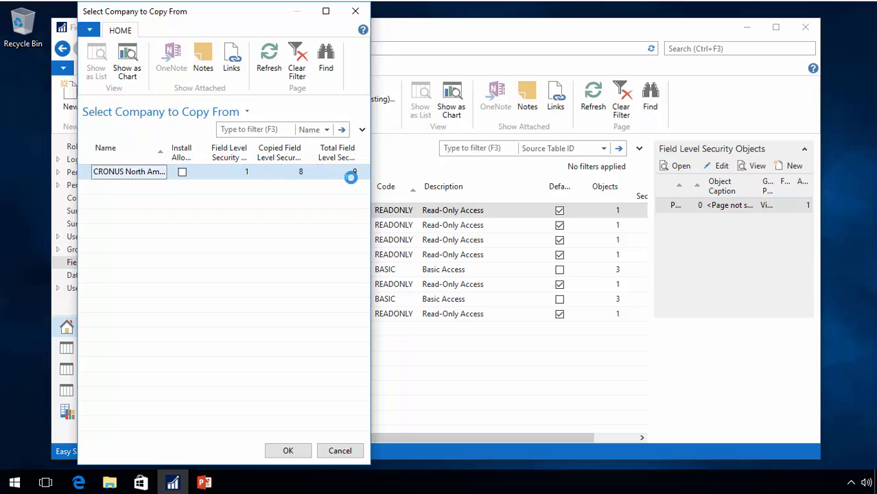
{"action": "left_click", "coordinate": [286, 450]}
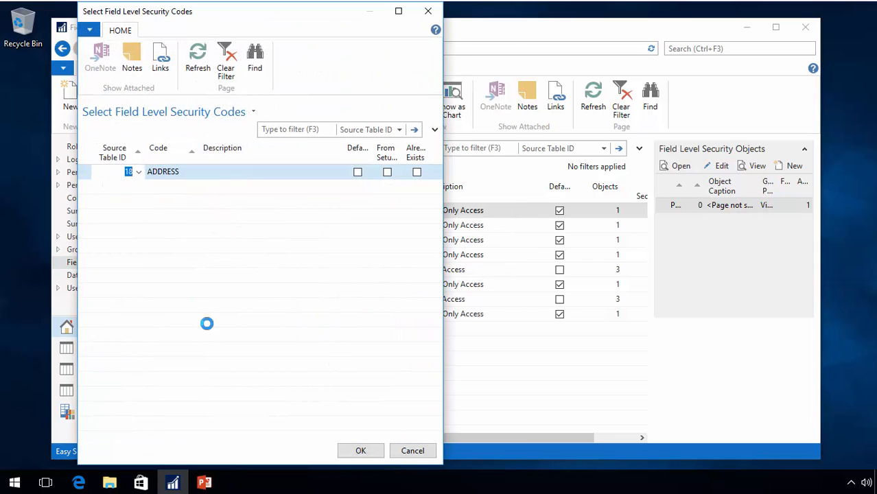
{"action": "left_click", "coordinate": [360, 450]}
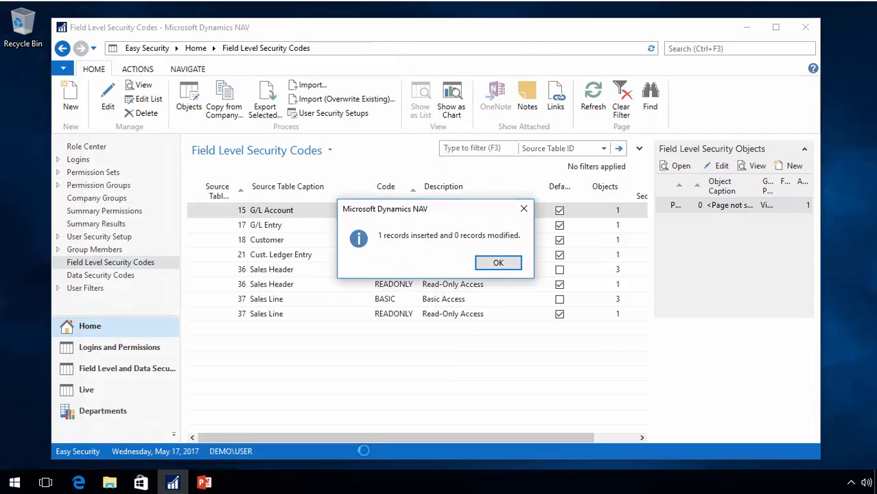
{"action": "left_click", "coordinate": [500, 262]}
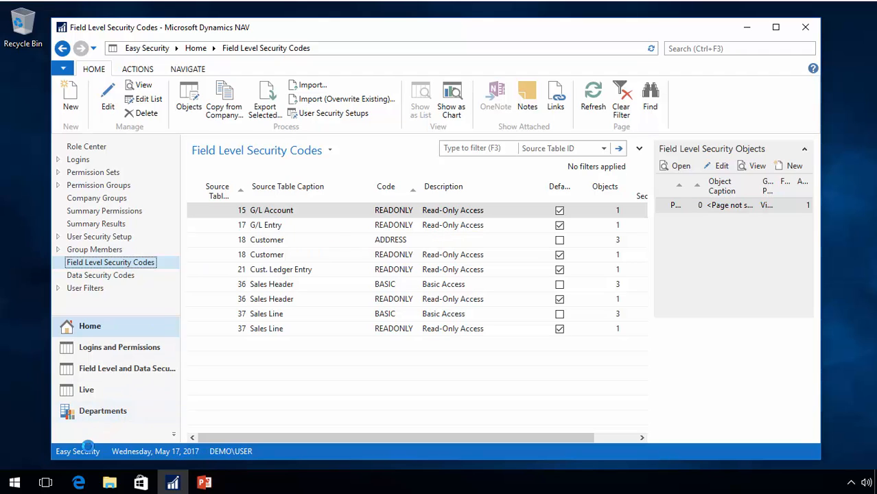
Copy the DEPARTMENT data security code for table 15 from CRONUS North America
{"action": "left_click", "coordinate": [110, 275]}
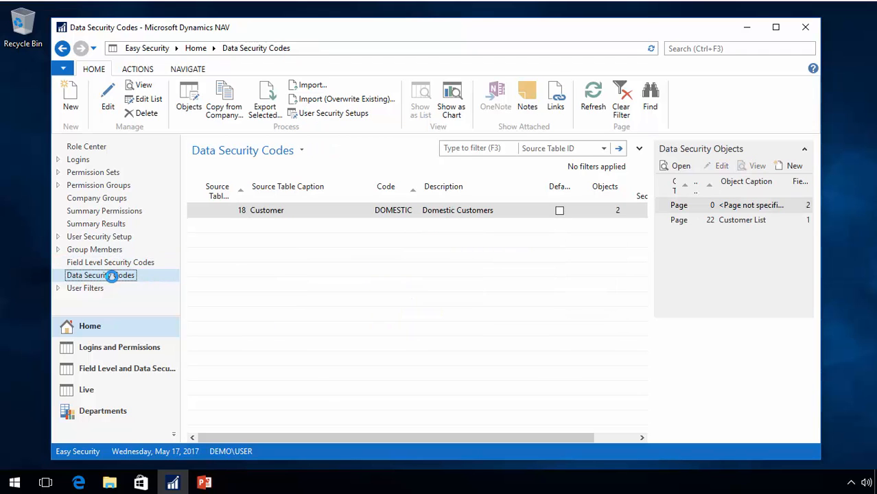
{"action": "left_click", "coordinate": [215, 111]}
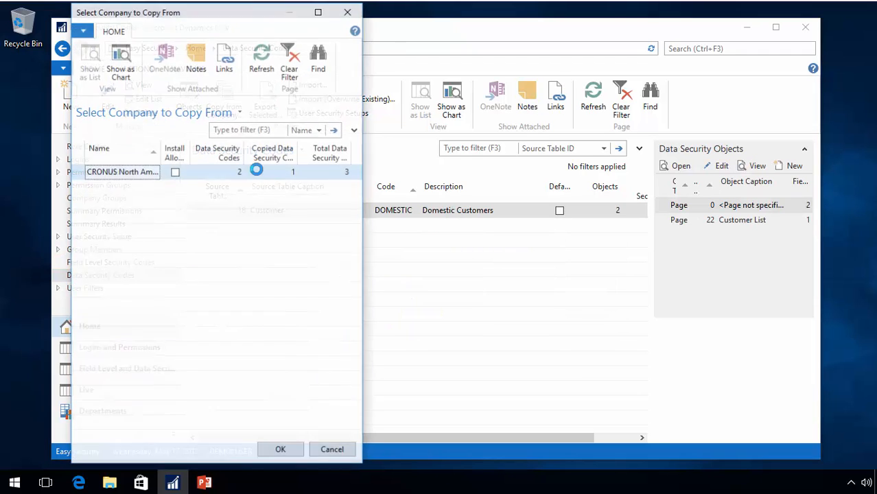
{"action": "left_click", "coordinate": [280, 450]}
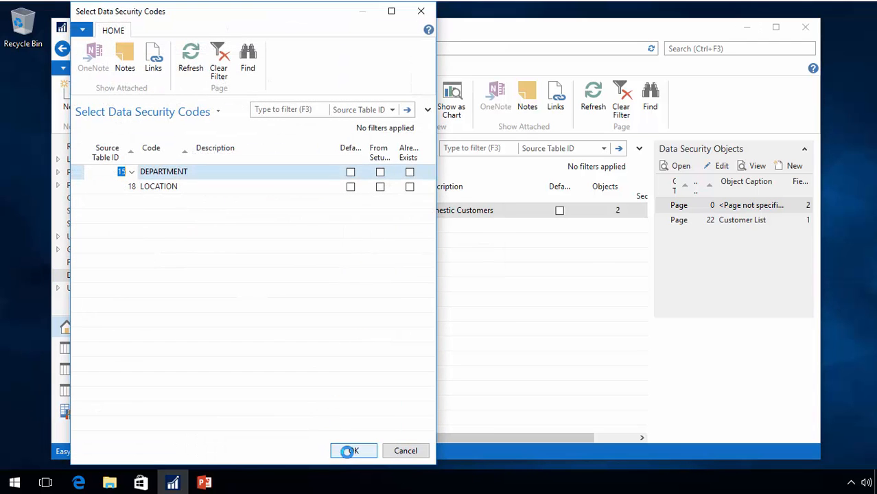
{"action": "left_click", "coordinate": [351, 450]}
{"action": "left_click", "coordinate": [497, 265]}
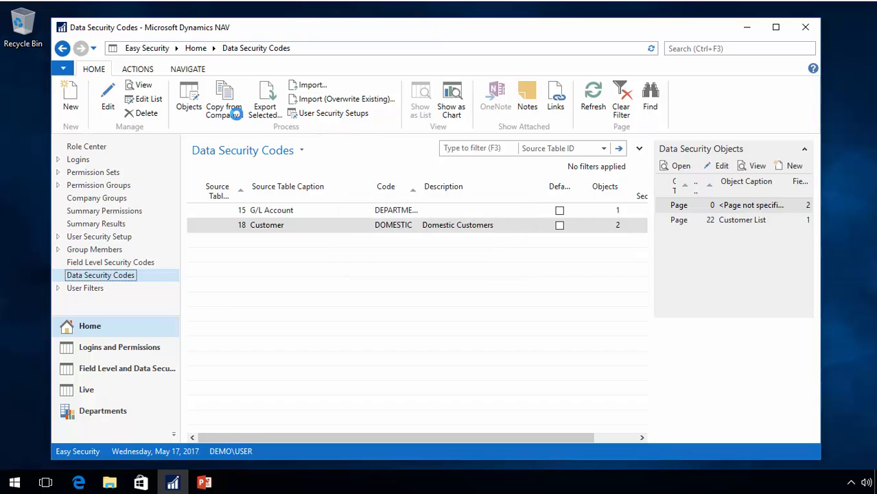
Copy the LOCATION data security code for table 18 from CRONUS North America
{"action": "left_click", "coordinate": [214, 111]}
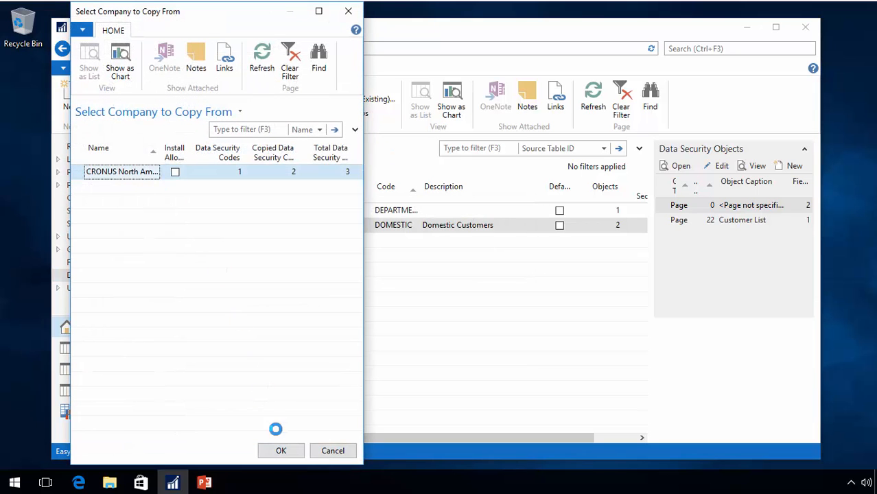
{"action": "left_click", "coordinate": [283, 450]}
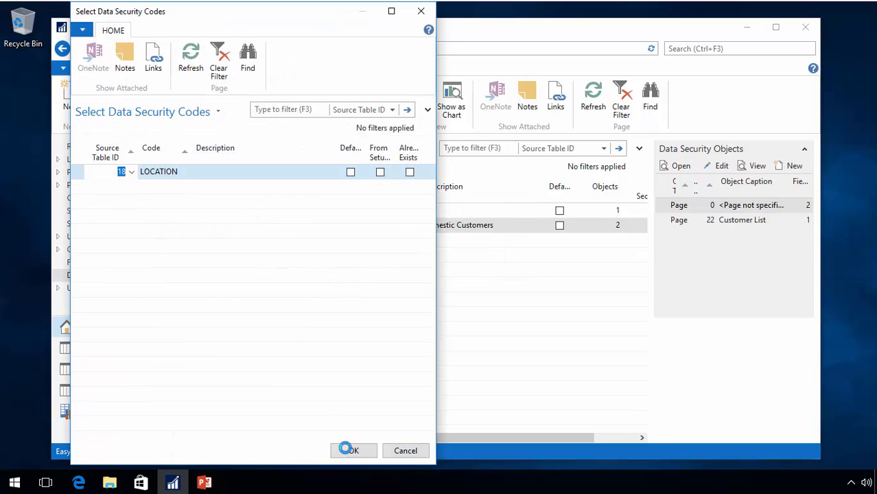
{"action": "left_click", "coordinate": [345, 450]}
{"action": "left_click", "coordinate": [501, 261]}
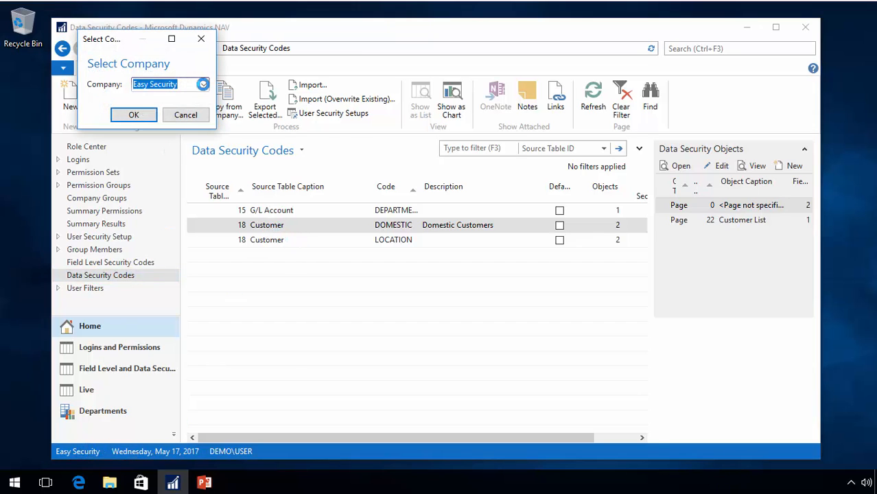
Switch the active company to CRONUS Europe
{"action": "left_click", "coordinate": [207, 84]}
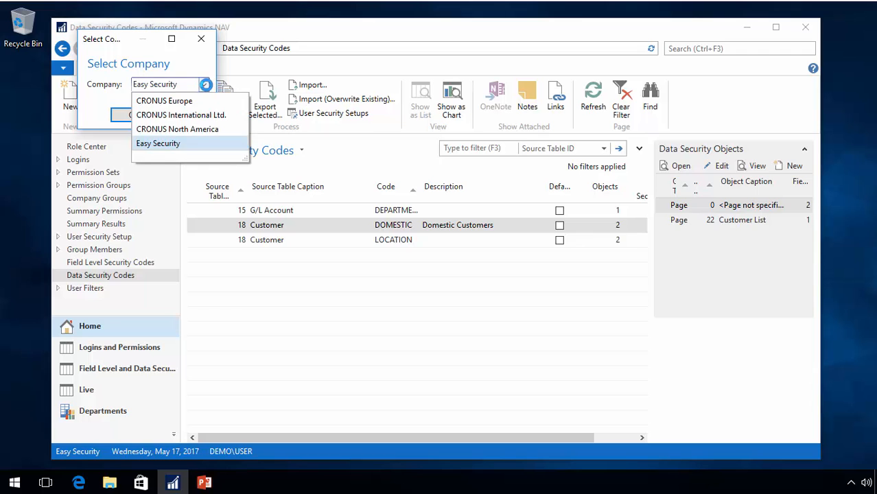
{"action": "left_click", "coordinate": [165, 96]}
{"action": "left_click", "coordinate": [133, 116]}
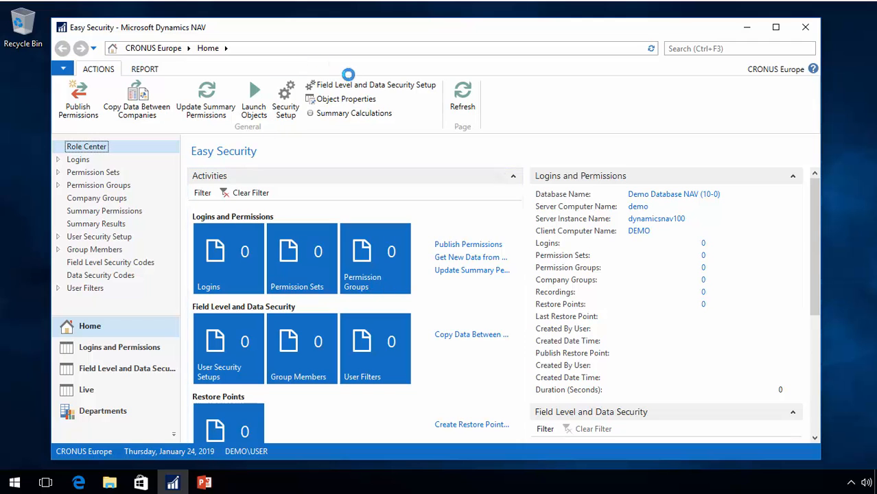
Configure CRONUS Europe to copy only field level and data security setup from Easy Security as the setup company, and run the copy
{"action": "left_click", "coordinate": [354, 84]}
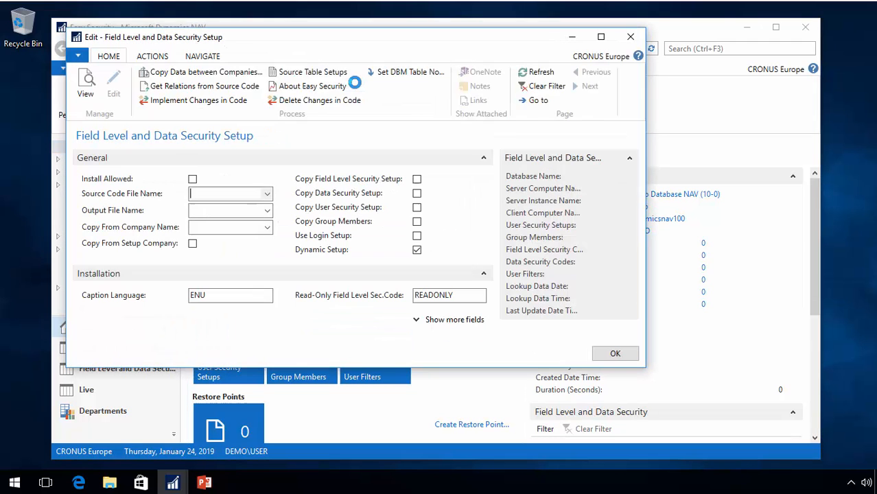
{"action": "left_click", "coordinate": [267, 227]}
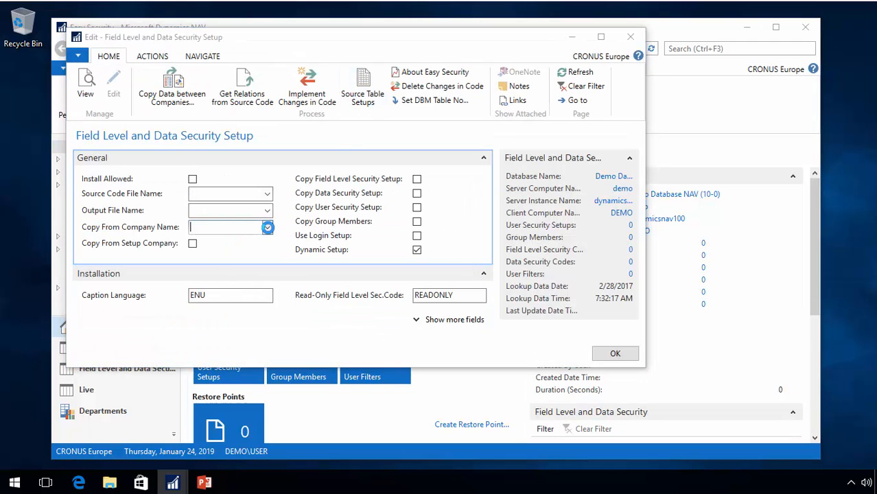
{"action": "double_click", "coordinate": [145, 171]}
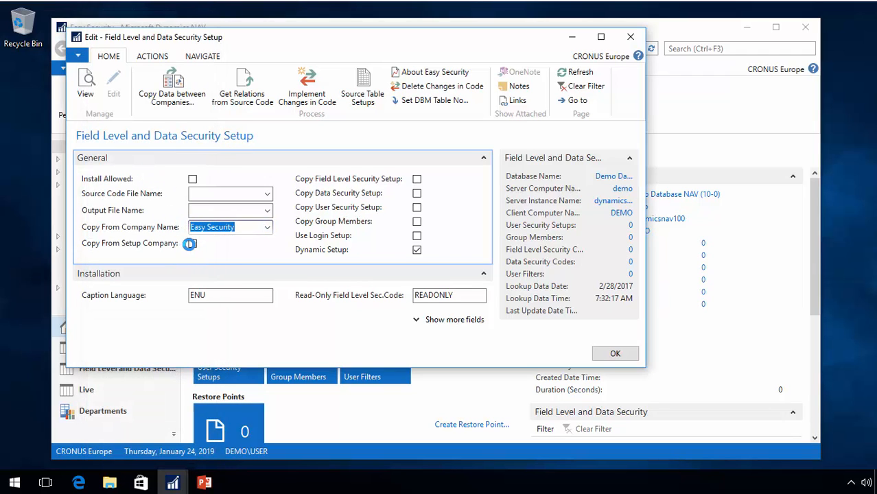
{"action": "left_click", "coordinate": [192, 243]}
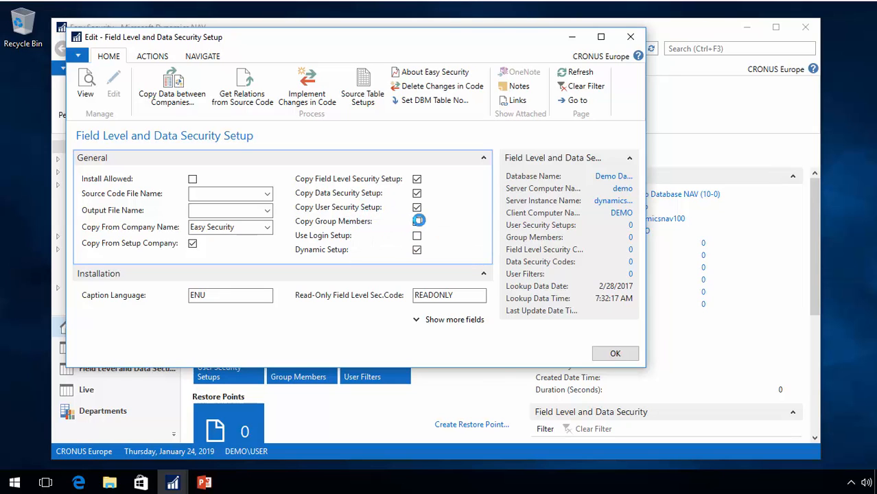
{"action": "left_click", "coordinate": [416, 207]}
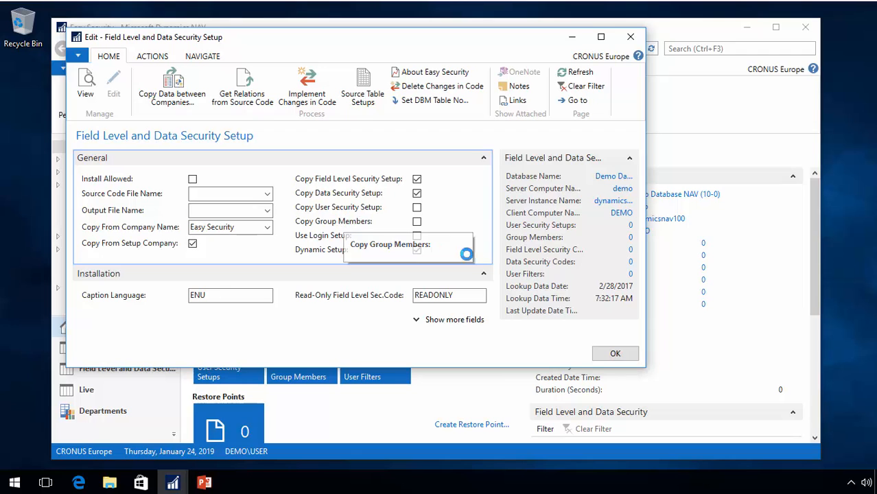
{"action": "left_click", "coordinate": [180, 98]}
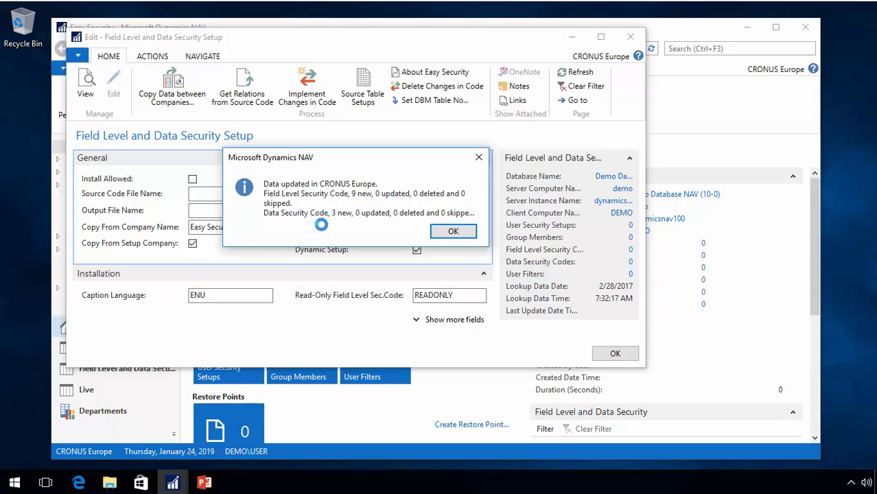
{"action": "left_click", "coordinate": [450, 231]}
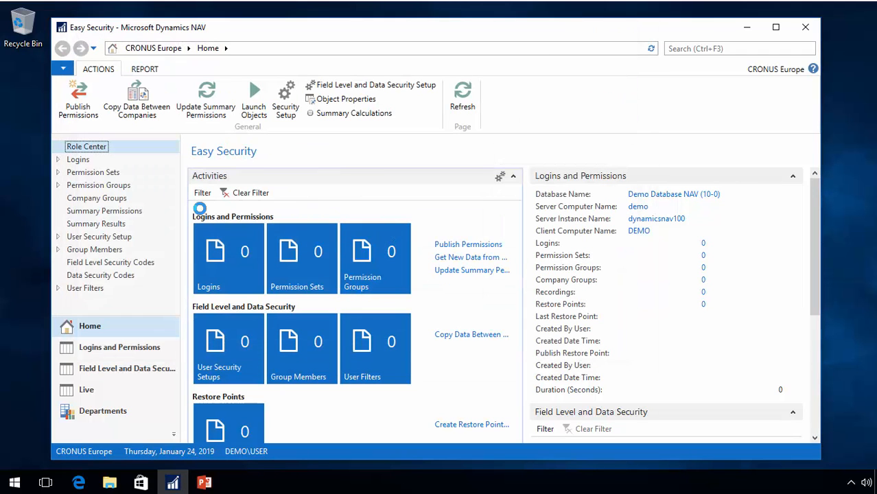
Try to delete the DEPARTMENT data security code for the G/L Account table in CRONUS Europe
{"action": "left_click", "coordinate": [75, 275]}
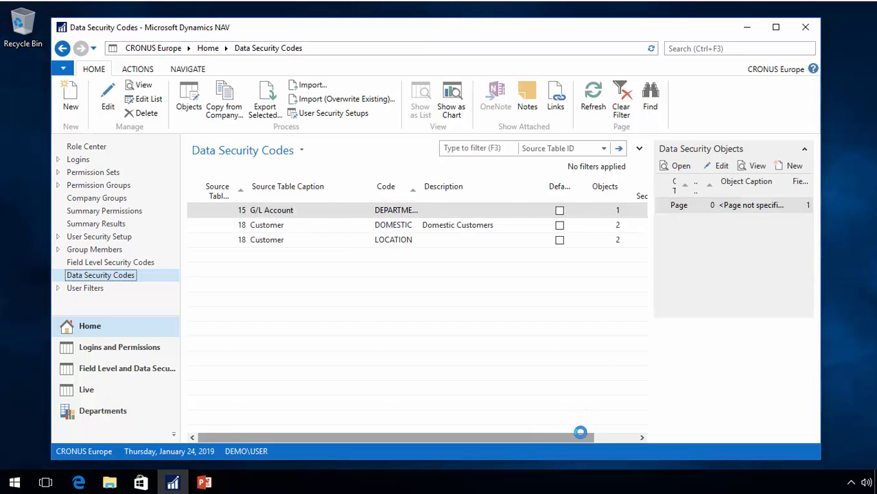
{"action": "left_click_drag", "start_coordinate": [580, 433], "coordinate": [623, 434]}
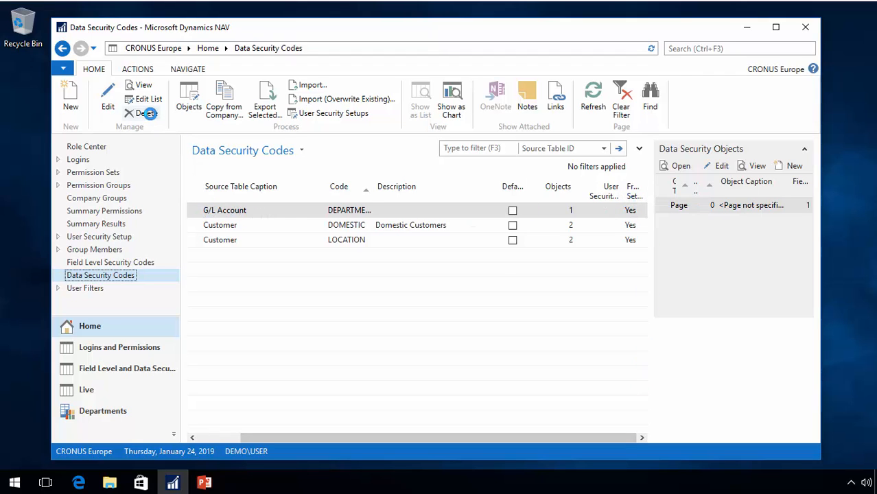
{"action": "left_click", "coordinate": [144, 114]}
{"action": "left_click", "coordinate": [411, 263]}
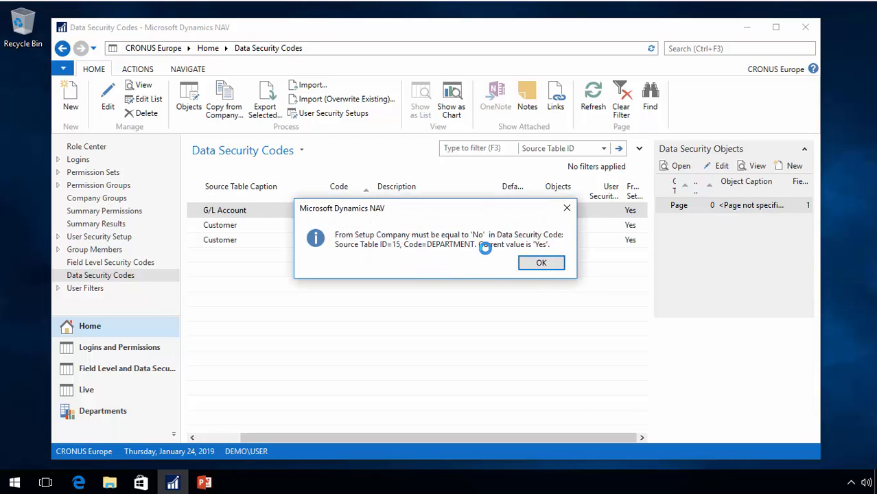
{"action": "key", "text": "Return"}
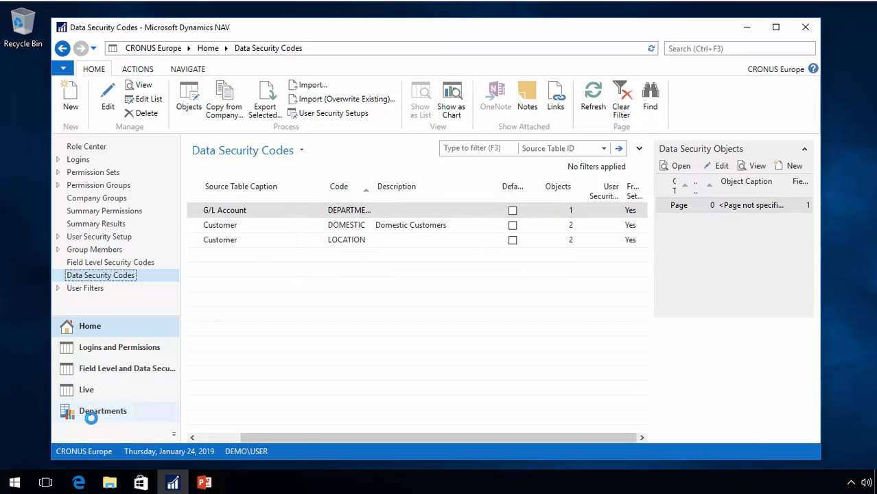
Switch the active company to Easy Security
{"action": "left_click", "coordinate": [81, 451]}
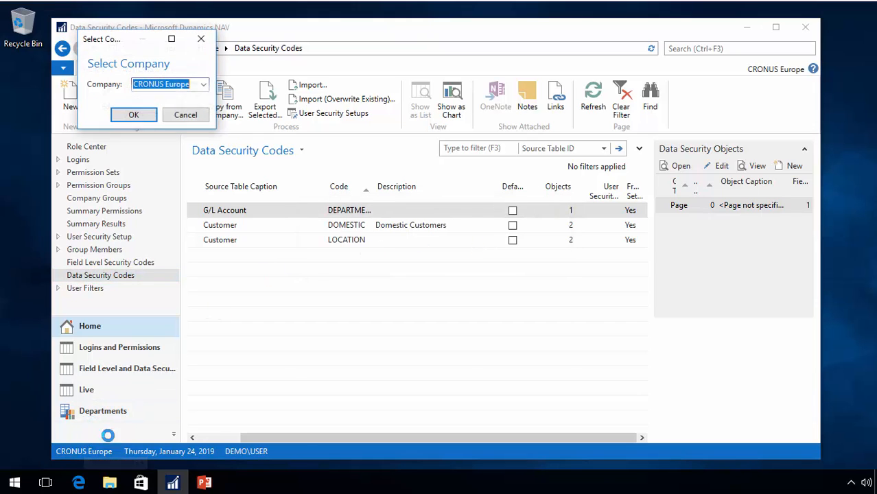
{"action": "left_click", "coordinate": [203, 83]}
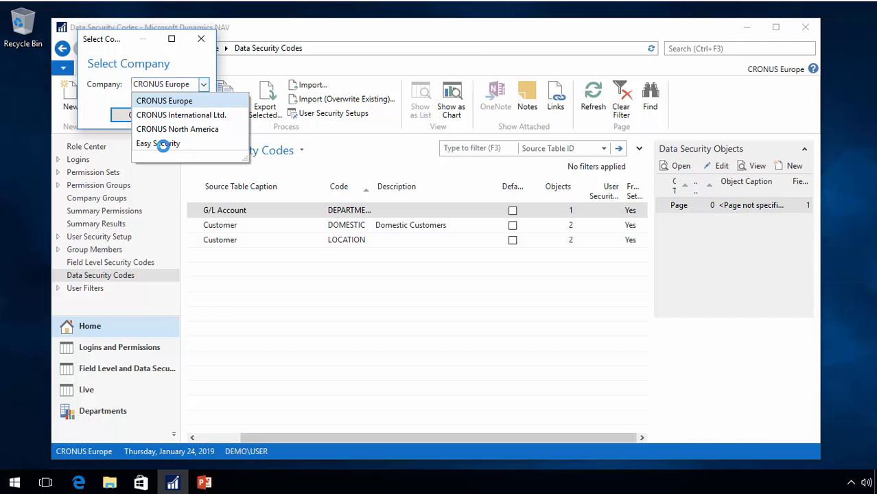
{"action": "left_click", "coordinate": [158, 143]}
{"action": "left_click", "coordinate": [129, 114]}
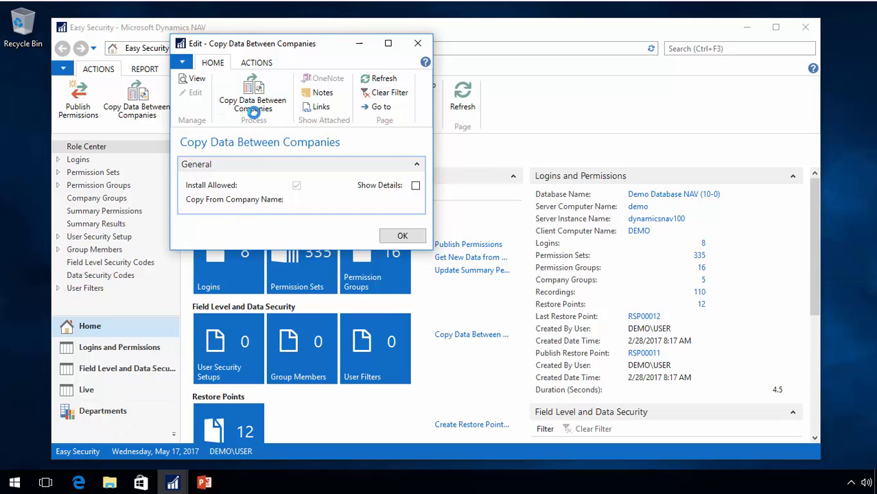
Copy the security data from Easy Security to the other companies without showing details
{"action": "left_click", "coordinate": [248, 90]}
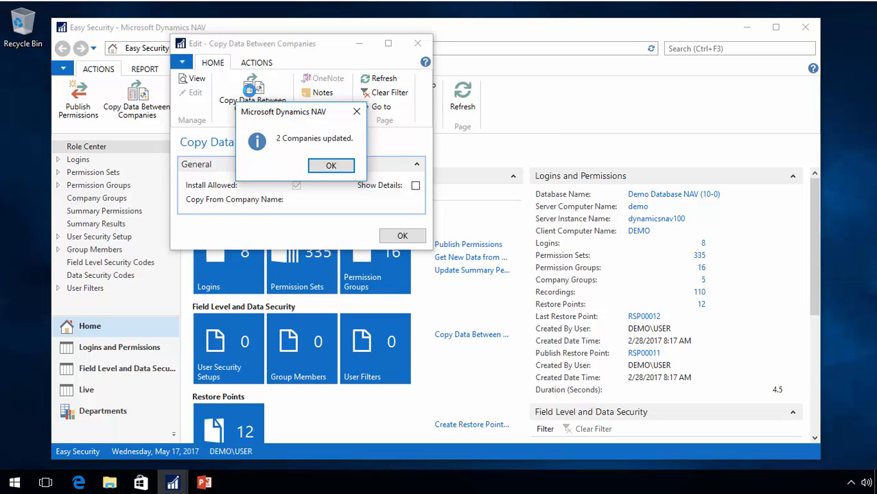
{"action": "left_click", "coordinate": [337, 165]}
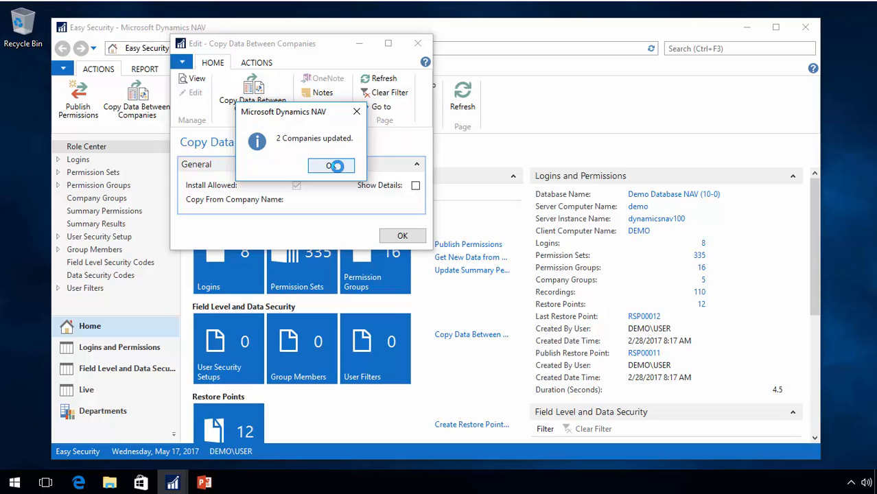
{"action": "left_click", "coordinate": [408, 237]}
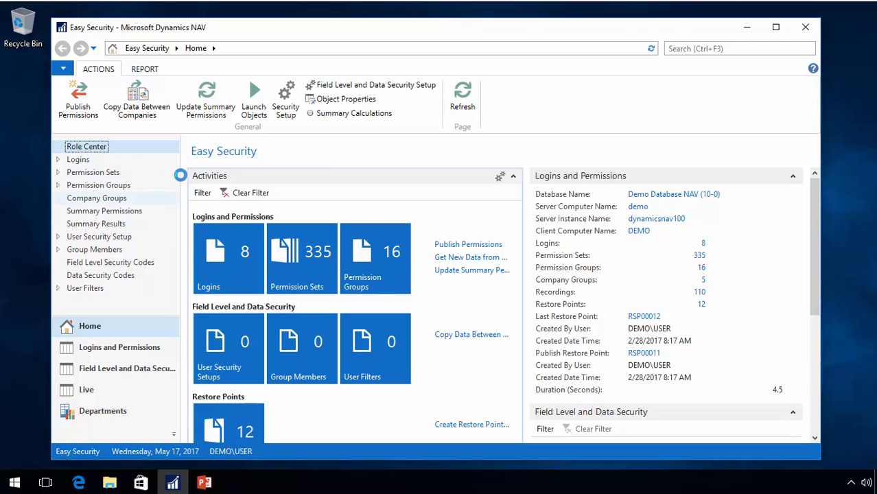
Add tables 23 (Vendor) and 25 (Vendor Ledger Entry) to the source table setups of the field level and data security setup
{"action": "left_click", "coordinate": [341, 85]}
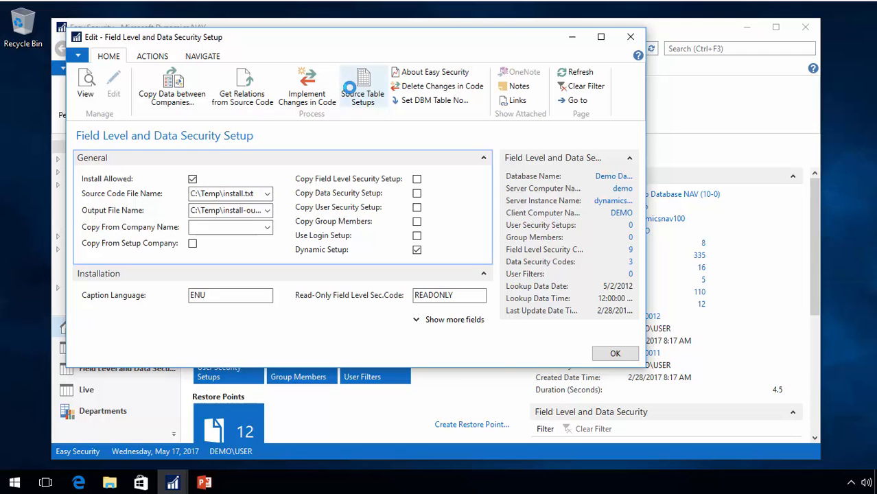
{"action": "left_click", "coordinate": [358, 84]}
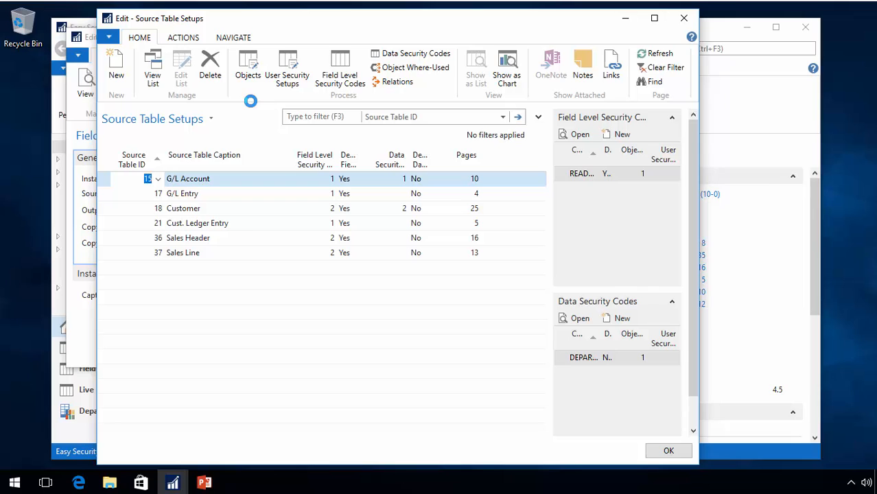
{"action": "left_click", "coordinate": [146, 267]}
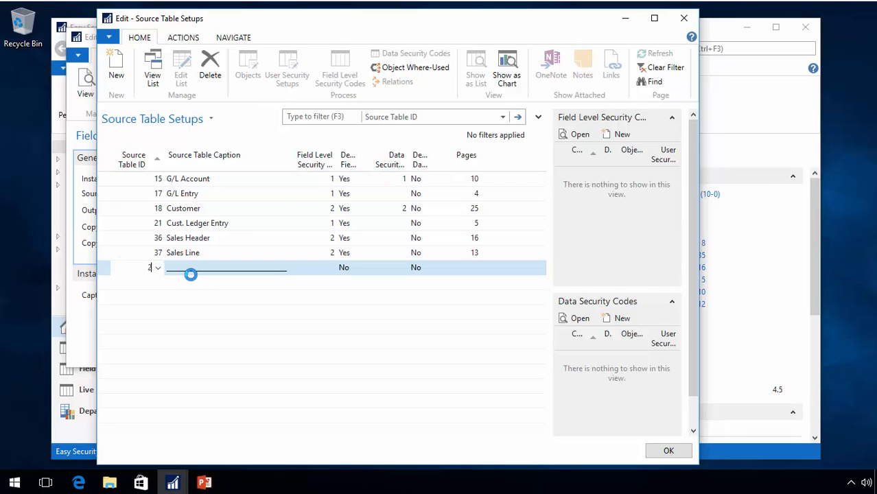
{"action": "type", "text": "23"}
{"action": "key", "text": "Down"}
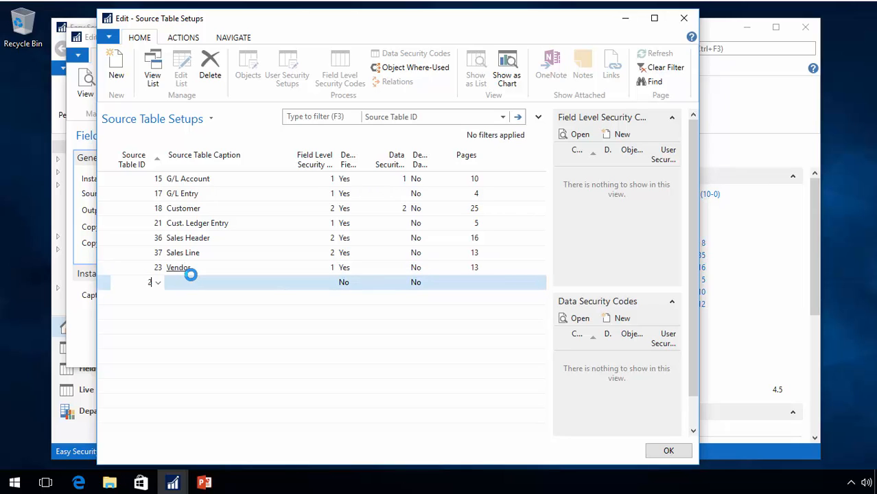
{"action": "type", "text": "25"}
{"action": "key", "text": "Down"}
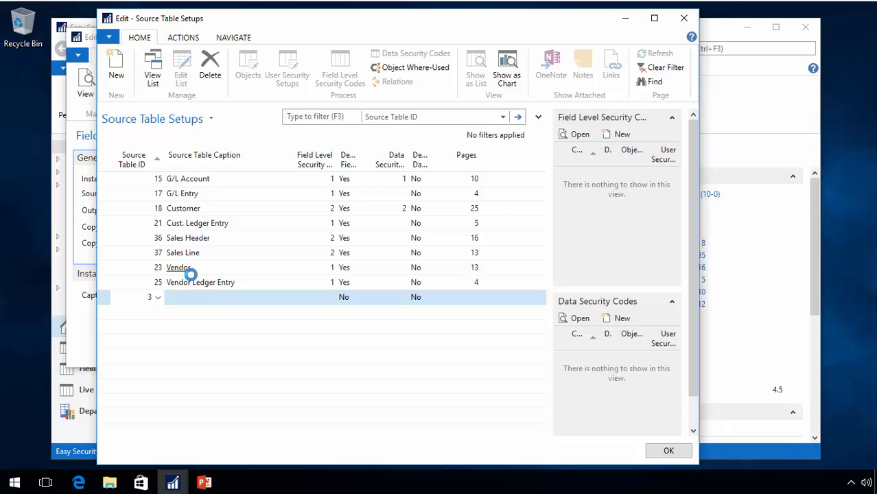
Add source tables 38 (Purchase Header), 39 (Purchase Line), 81 (Gen. Journal Line) and 83 (Item Journal Line)
{"action": "key", "text": "Down"}
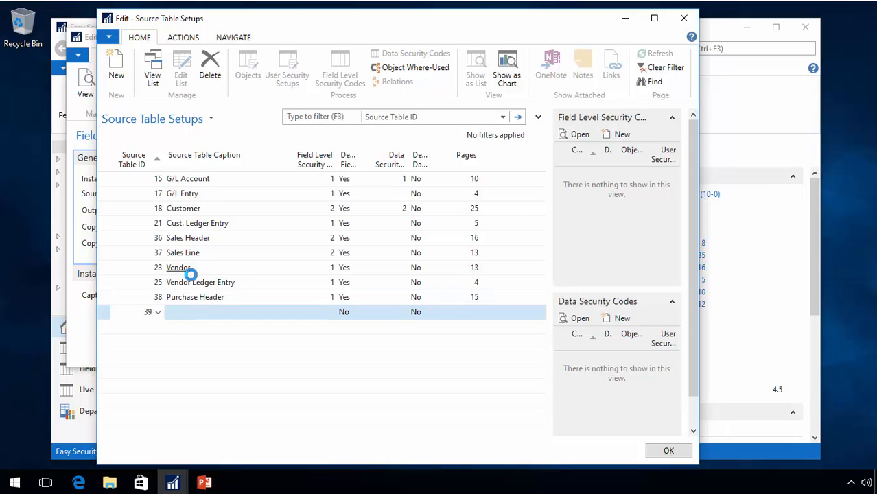
{"action": "key", "text": "Down"}
{"action": "type", "text": "81"}
{"action": "key", "text": "Down"}
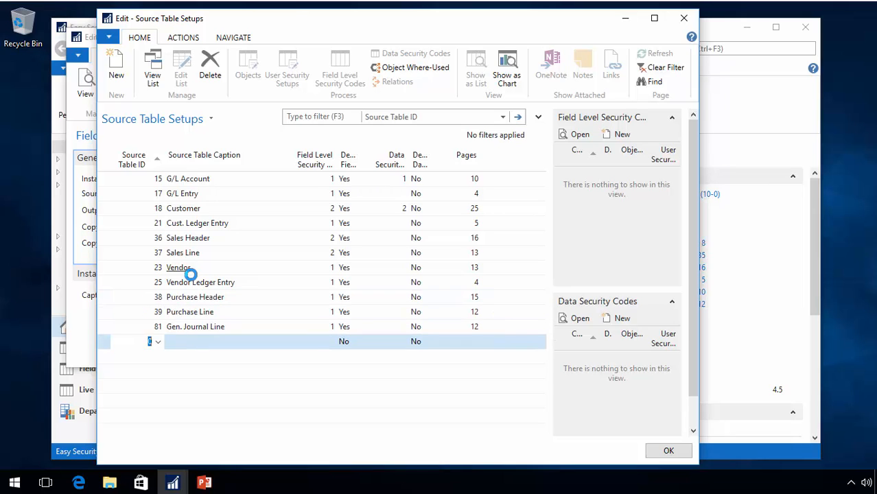
{"action": "key", "text": "Up"}
{"action": "key", "text": "Up"}
{"action": "key", "text": "Down"}
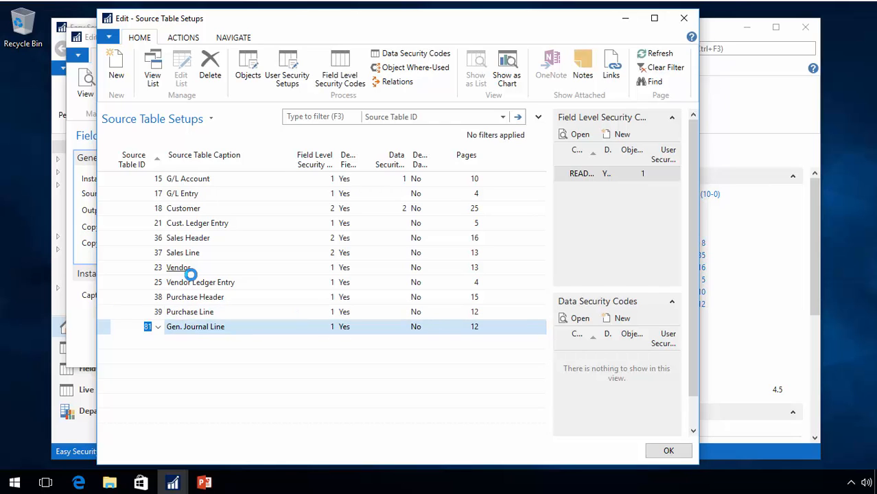
{"action": "key", "text": "Down"}
{"action": "type", "text": "83"}
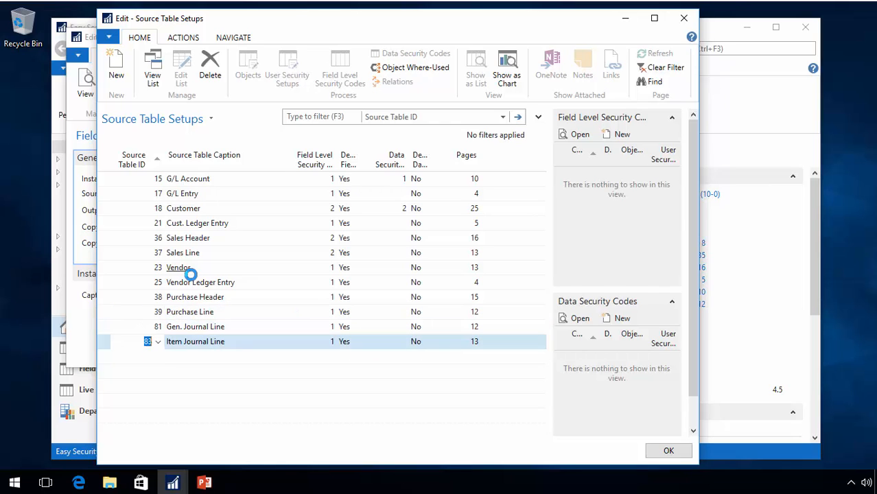
Review the pages related to the Vendor source table
{"action": "key", "text": "Up"}
{"action": "key", "text": "Up"}
{"action": "key", "text": "Up"}
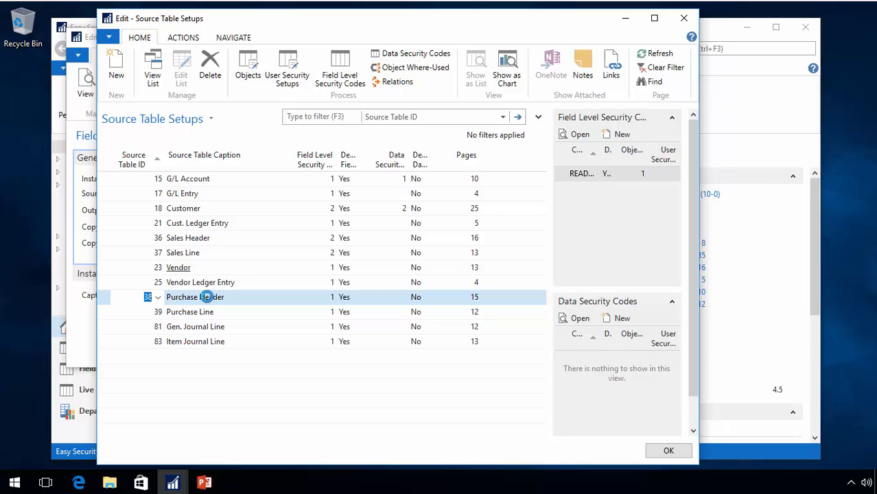
{"action": "left_click", "coordinate": [472, 267]}
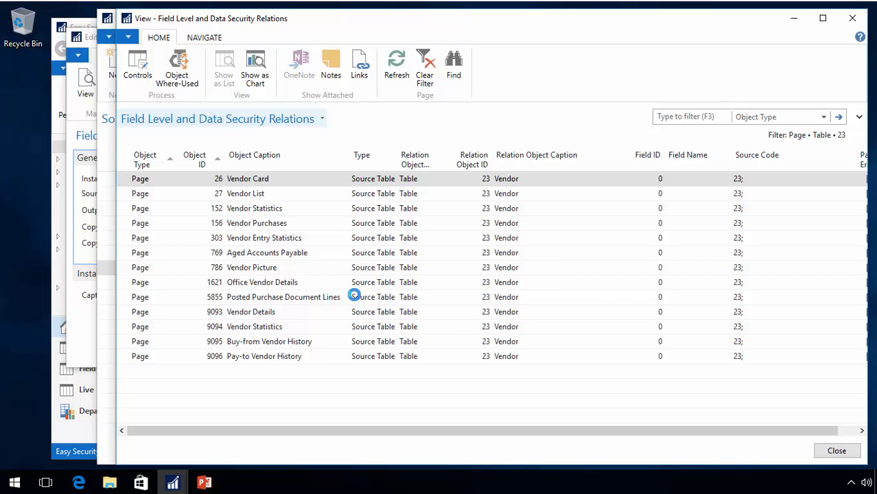
{"action": "key", "text": "Escape"}
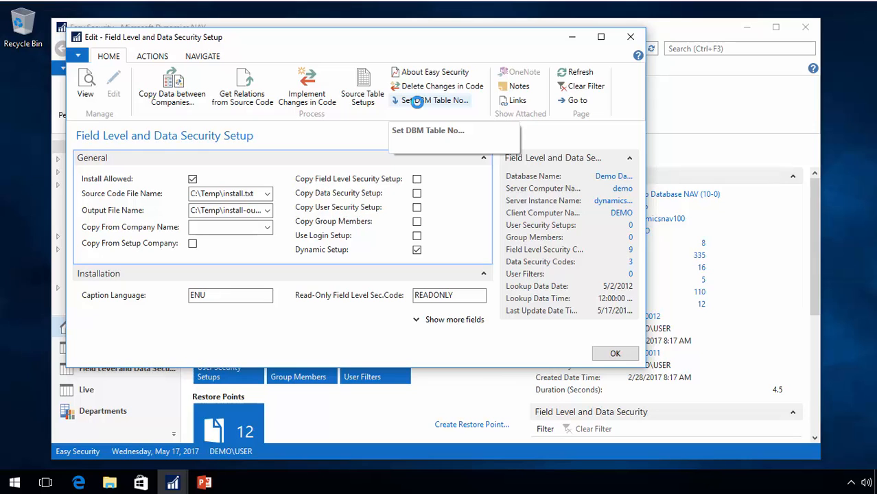
Set the DBM Table No. for objects using the option Needed for Implement Changes (All)
{"action": "left_click", "coordinate": [418, 100]}
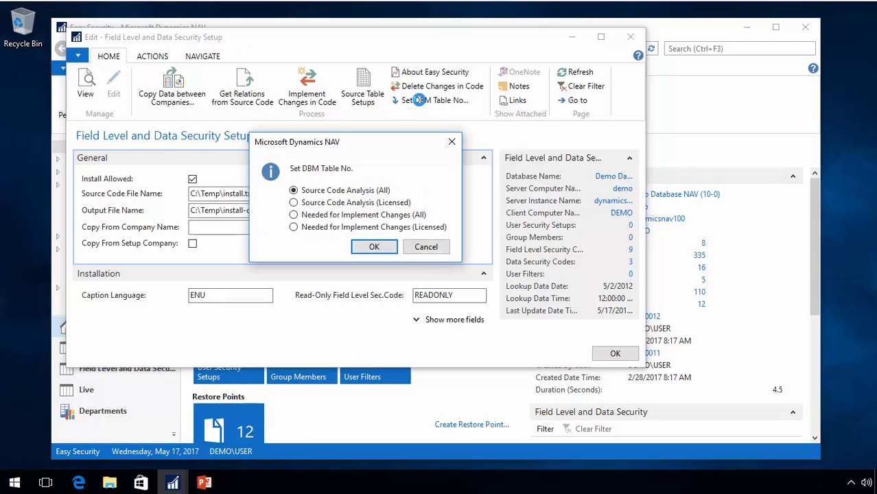
{"action": "left_click", "coordinate": [313, 215]}
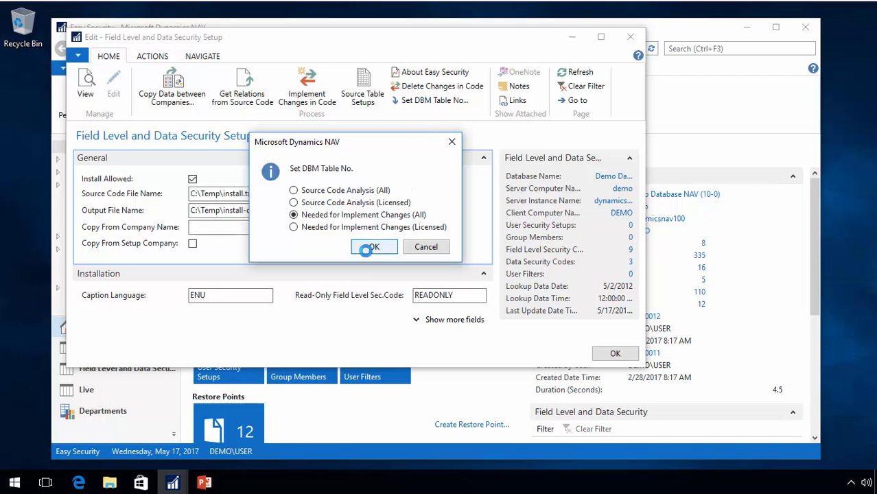
{"action": "left_click", "coordinate": [375, 247]}
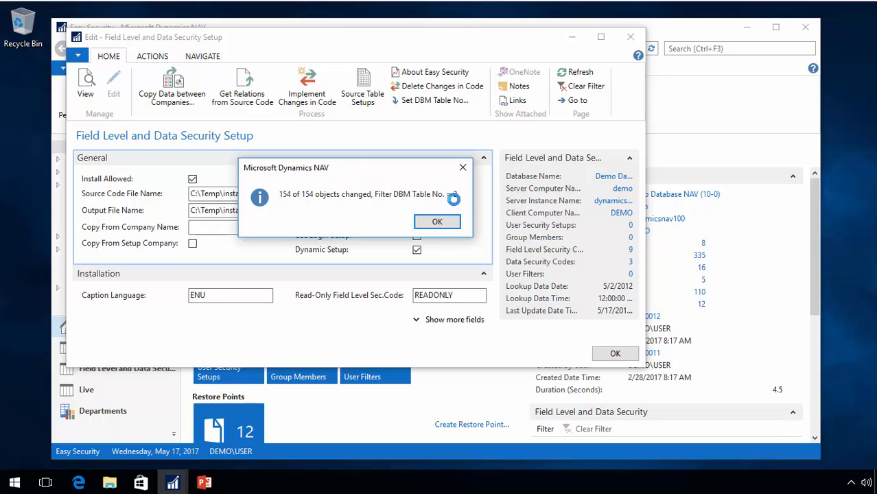
{"action": "left_click", "coordinate": [436, 221]}
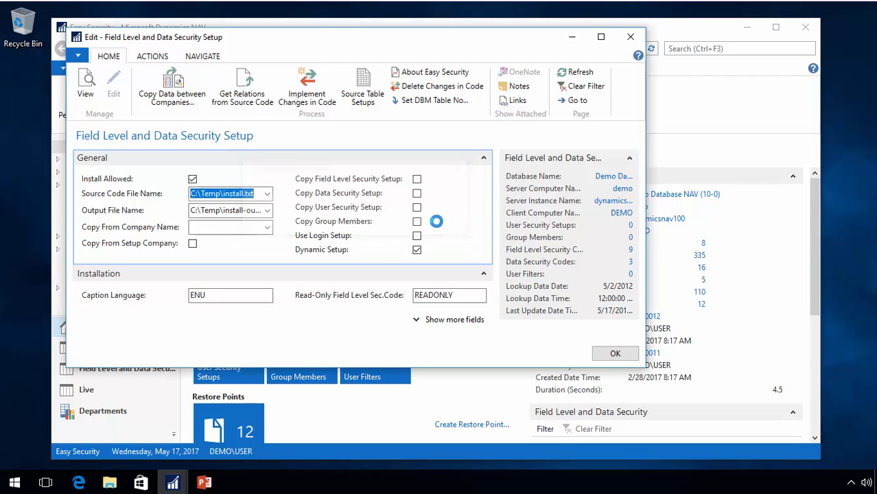
Switch to the Microsoft Dynamics NAV Development Environment
{"action": "key", "text": "super"}
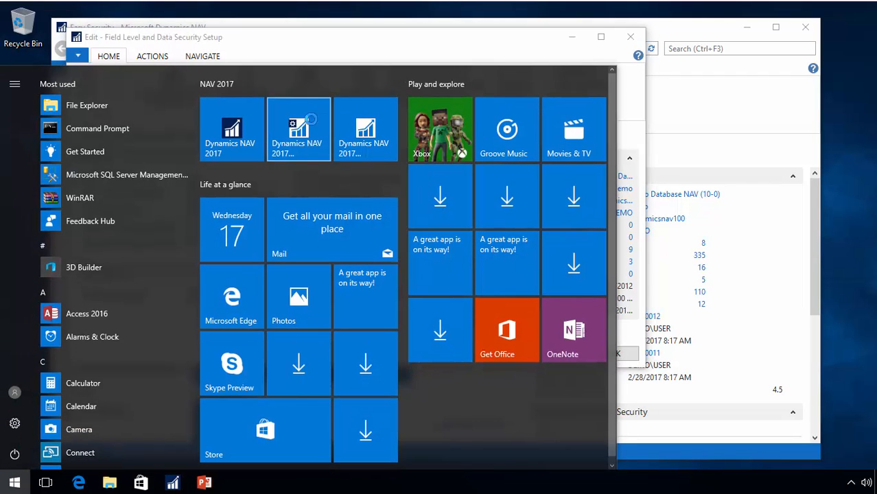
{"action": "left_click", "coordinate": [369, 130]}
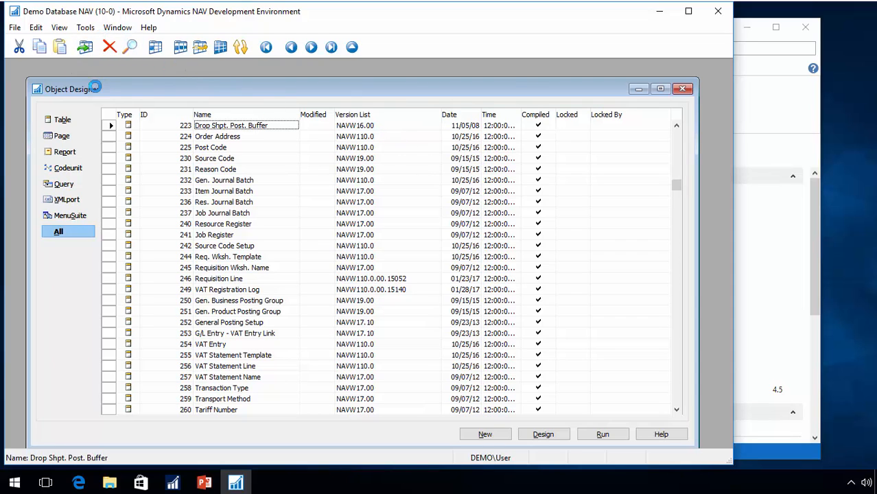
Change the license to the NAV 2017 No ISV Insert license file and reopen Demo Database NAV (10-0)
{"action": "left_click", "coordinate": [85, 27]}
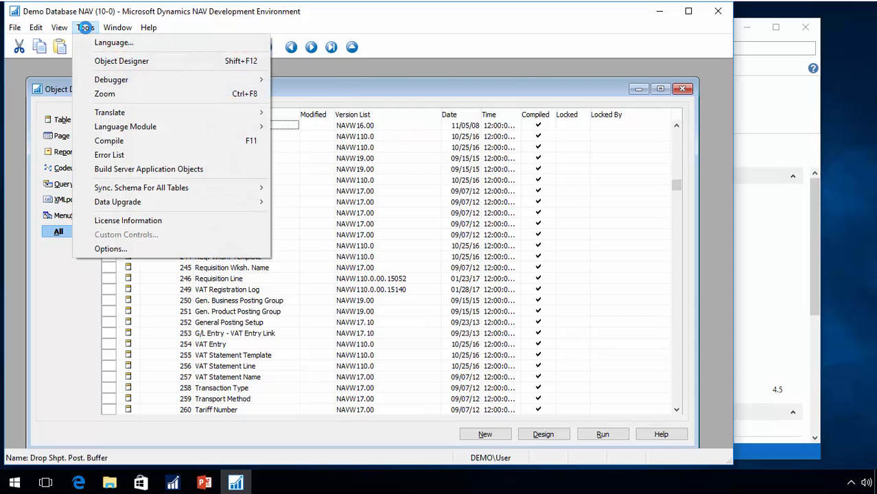
{"action": "left_click", "coordinate": [129, 220]}
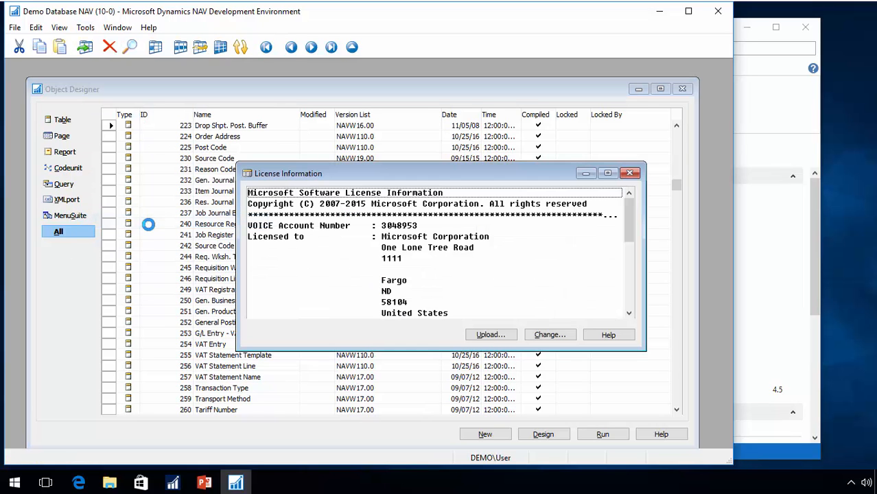
{"action": "left_click", "coordinate": [549, 334]}
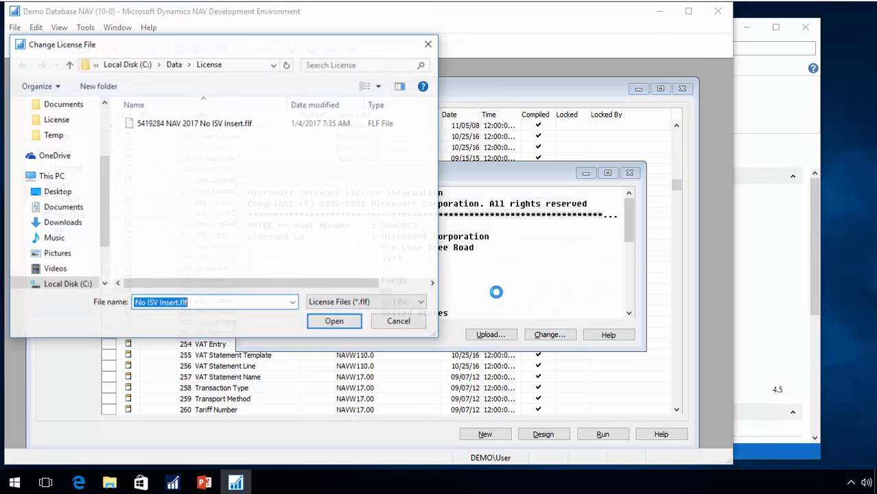
{"action": "left_click", "coordinate": [335, 317]}
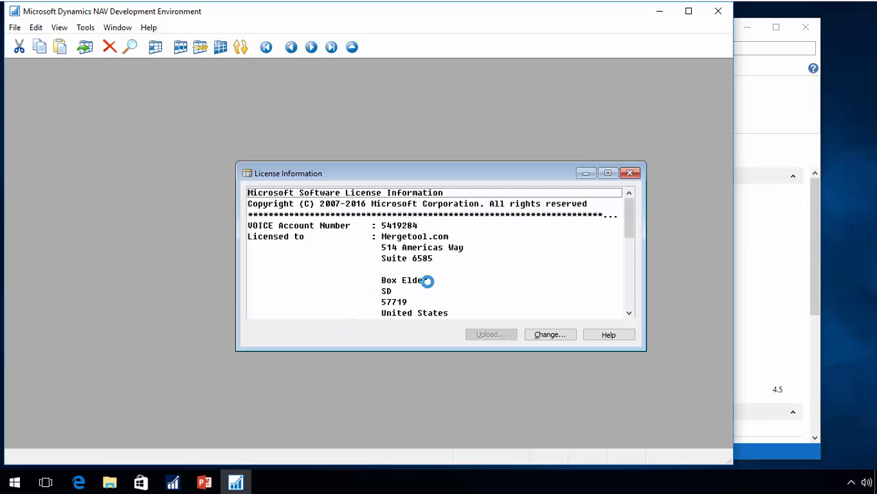
{"action": "key", "text": "alt+f"}
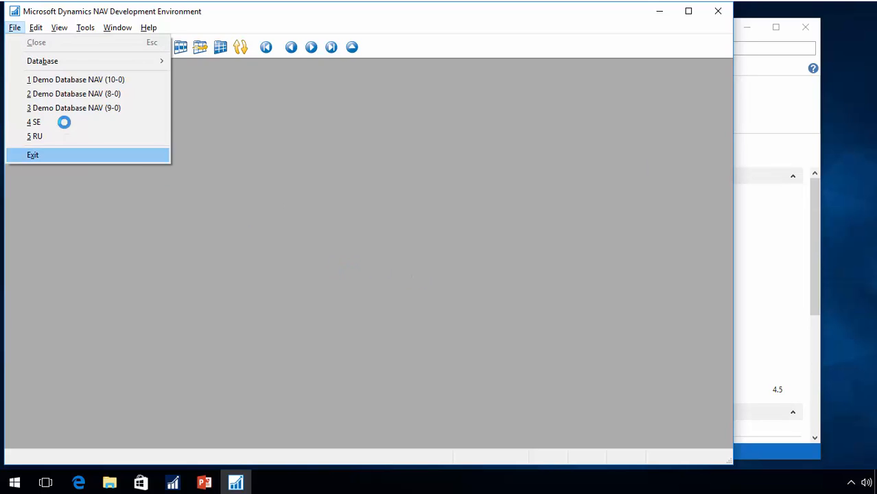
{"action": "left_click", "coordinate": [84, 81]}
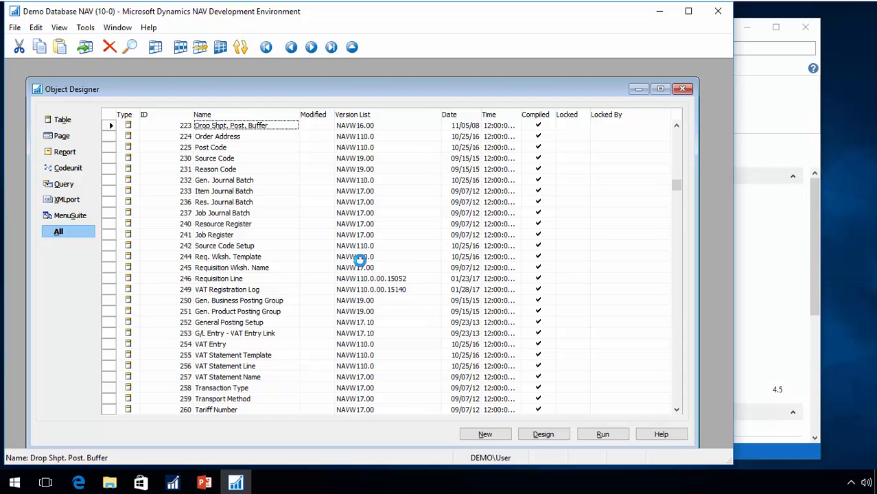
Filter the Object Designer list to objects whose DBM Table No. is 2
{"action": "key", "text": "ctrl+F7"}
{"action": "key", "text": "Escape"}
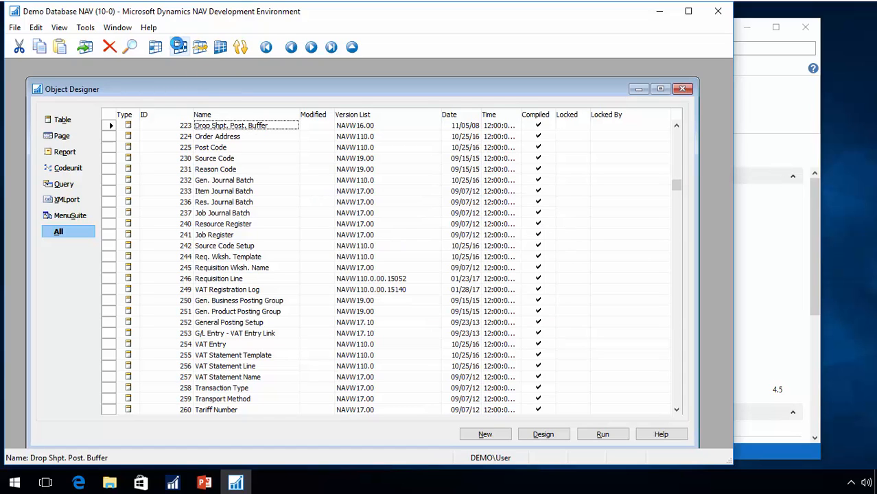
{"action": "left_click", "coordinate": [180, 46]}
{"action": "left_click", "coordinate": [392, 237]}
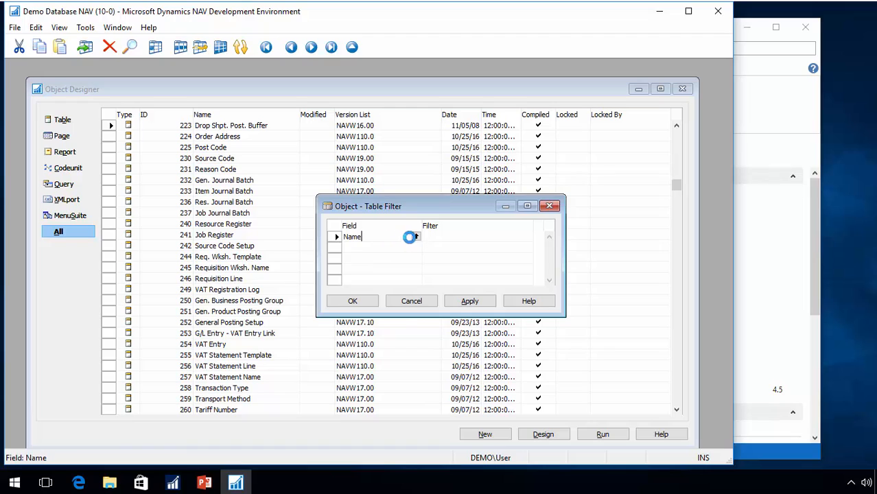
{"action": "left_click", "coordinate": [416, 237]}
{"action": "left_click", "coordinate": [367, 278]}
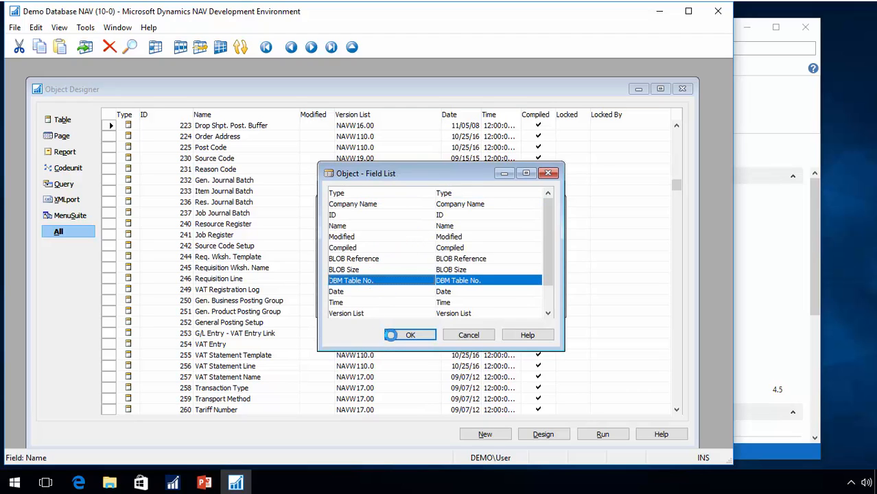
{"action": "left_click", "coordinate": [407, 334]}
{"action": "left_click", "coordinate": [446, 237]}
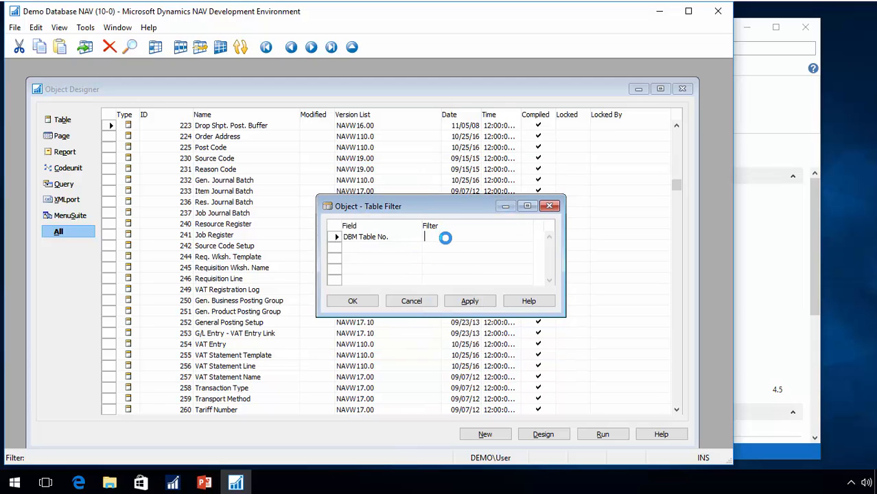
{"action": "type", "text": "2"}
{"action": "key", "text": "Return"}
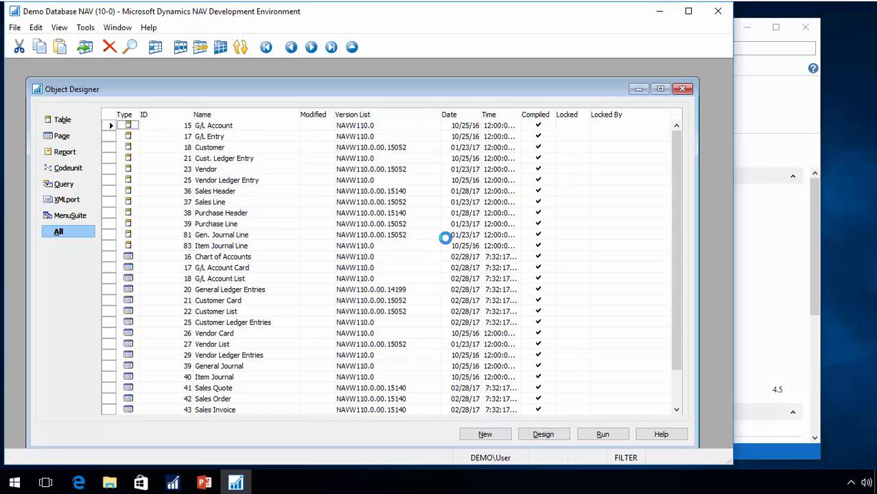
Review the filtered tables and pages in the Object Designer down to the vendor FactBoxes
{"action": "key", "text": "Right"}
{"action": "key", "text": "Down"}
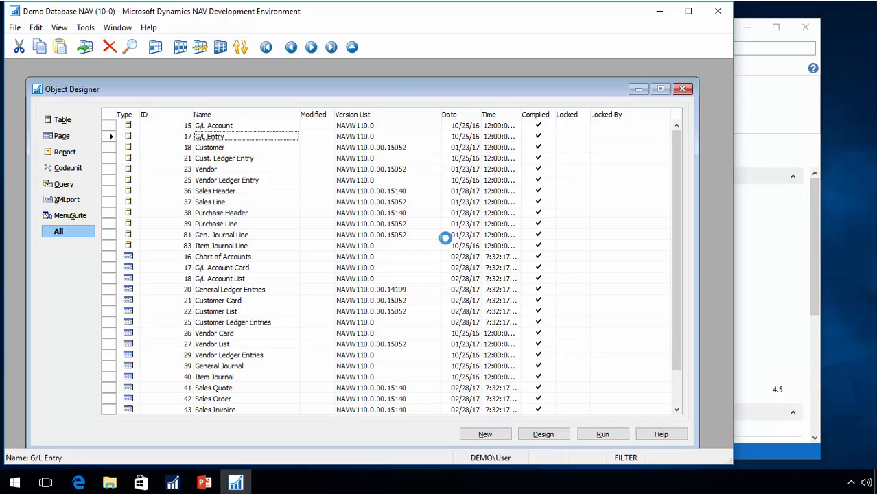
{"action": "key", "text": "Down"}
{"action": "key", "text": "Down"}
{"action": "key", "text": "Down"}
{"action": "key", "text": "Down"}
{"action": "key", "text": "Down"}
{"action": "key", "text": "Down"}
{"action": "key", "text": "Down"}
{"action": "key", "text": "Down"}
{"action": "key", "text": "Down"}
{"action": "key", "text": "Down"}
{"action": "key", "text": "Down"}
{"action": "key", "text": "Down"}
{"action": "key", "text": "Down"}
{"action": "key", "text": "Down"}
{"action": "key", "text": "Down"}
{"action": "key", "text": "Down"}
{"action": "key", "text": "Down"}
{"action": "key", "text": "Down"}
{"action": "key", "text": "Down"}
{"action": "key", "text": "Down"}
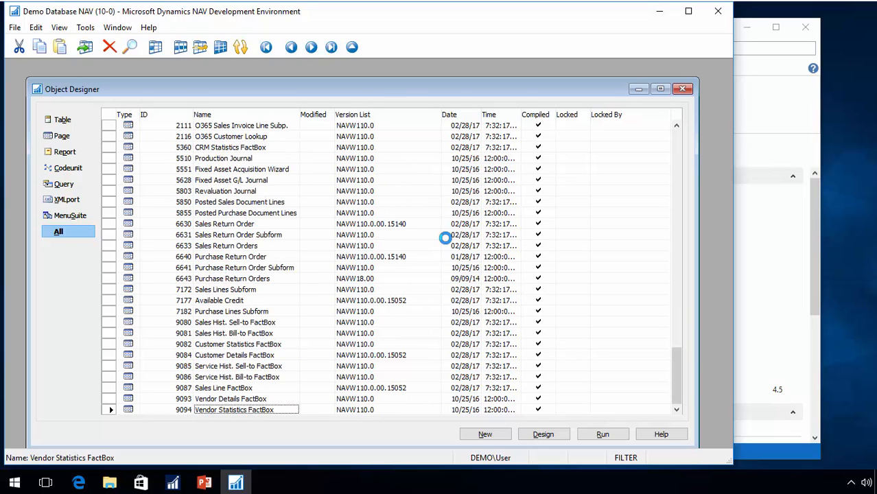
{"action": "key", "text": "Up"}
Select all filtered objects and export them in text format as Install2 to C:\Temp
{"action": "key", "text": "ctrl+a"}
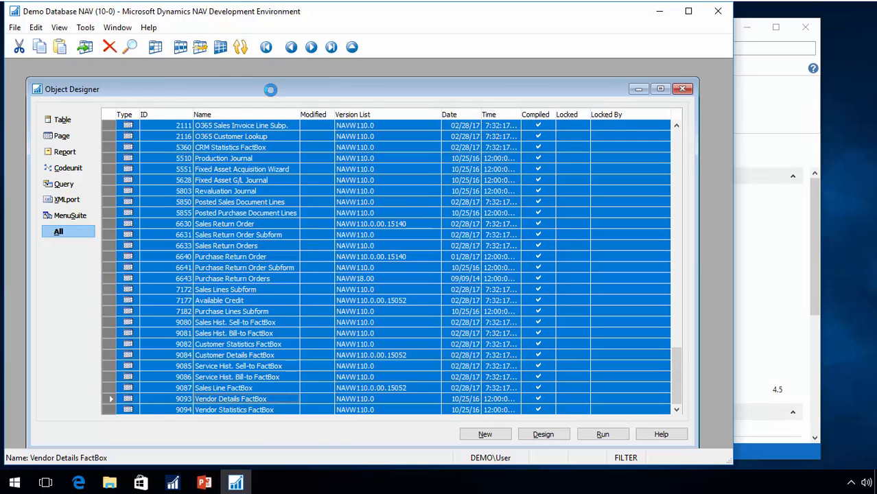
{"action": "left_click", "coordinate": [15, 27]}
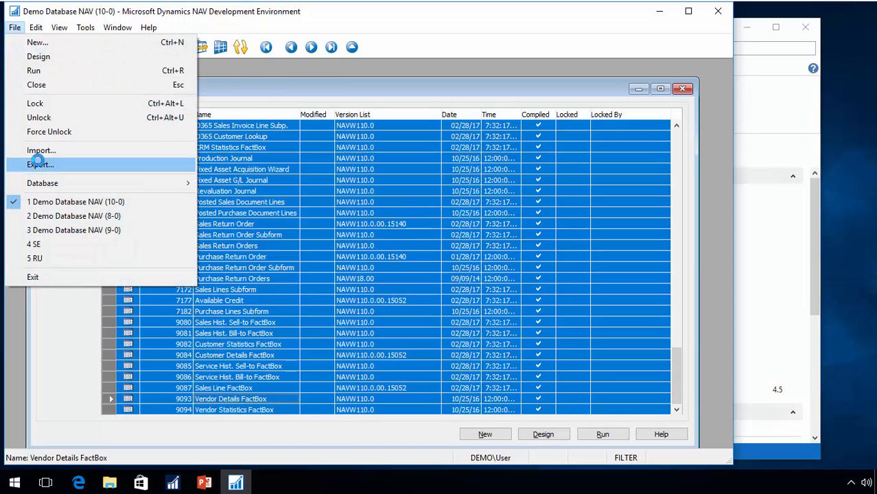
{"action": "left_click", "coordinate": [38, 161]}
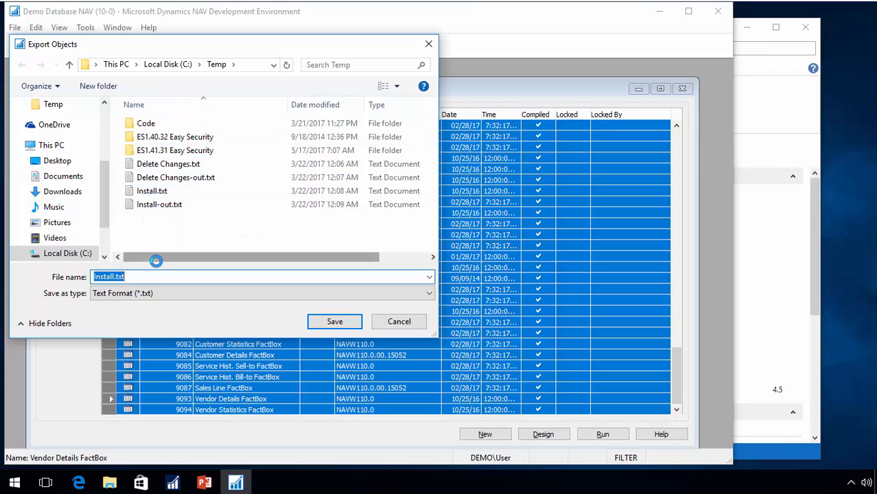
{"action": "type", "text": "Instal"}
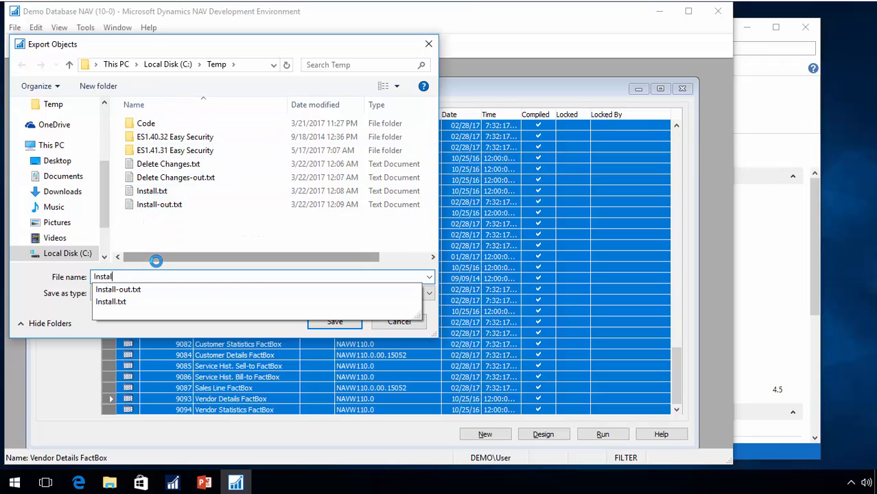
{"action": "type", "text": "l2"}
{"action": "key", "text": "Return"}
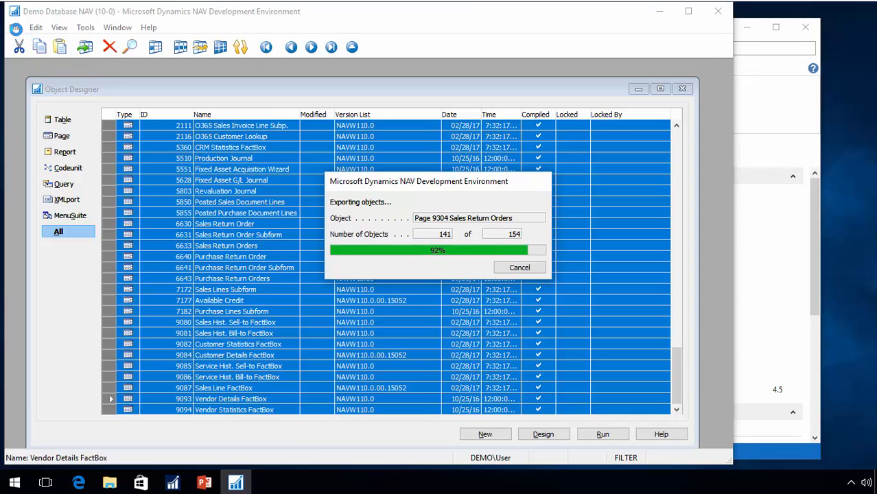
Export the selected objects again in Dynamics NAV Object Format as Install2.fob
{"action": "left_click", "coordinate": [15, 28]}
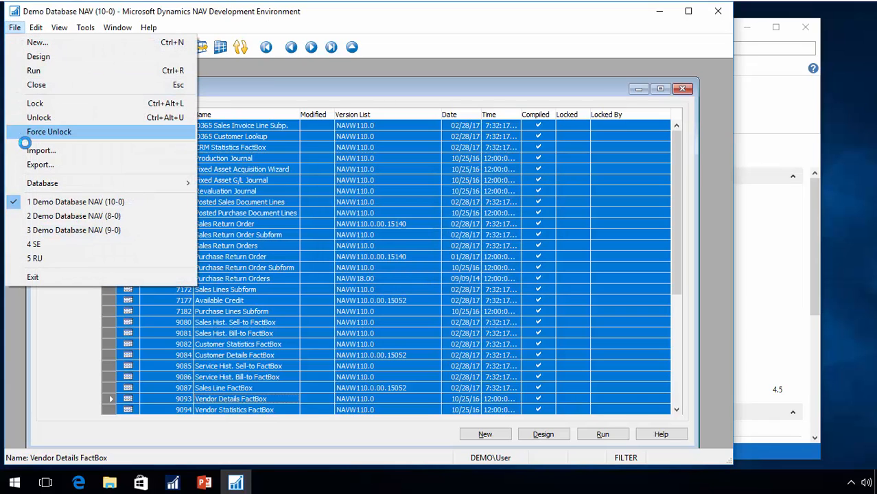
{"action": "left_click", "coordinate": [33, 164]}
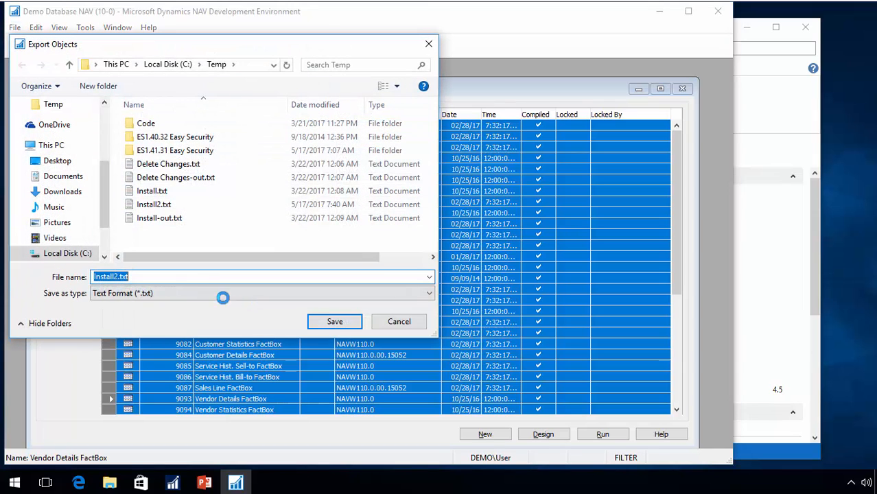
{"action": "left_click", "coordinate": [205, 293]}
{"action": "left_click", "coordinate": [190, 302]}
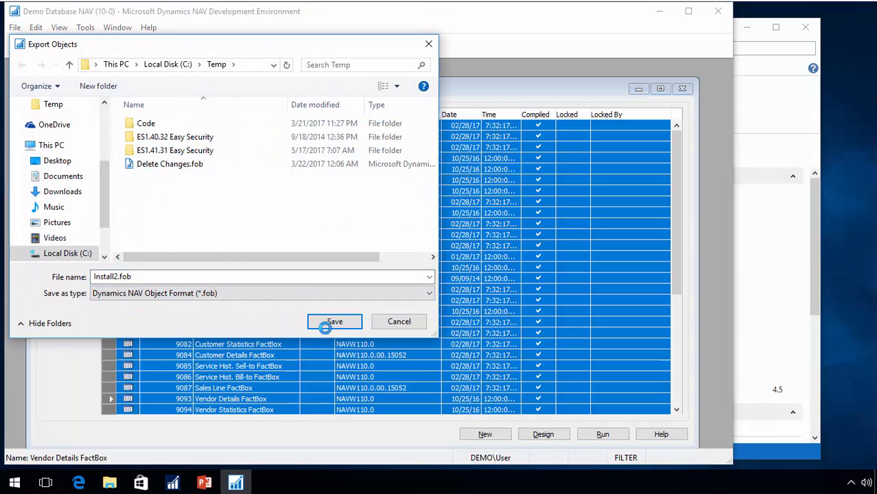
{"action": "left_click", "coordinate": [324, 327]}
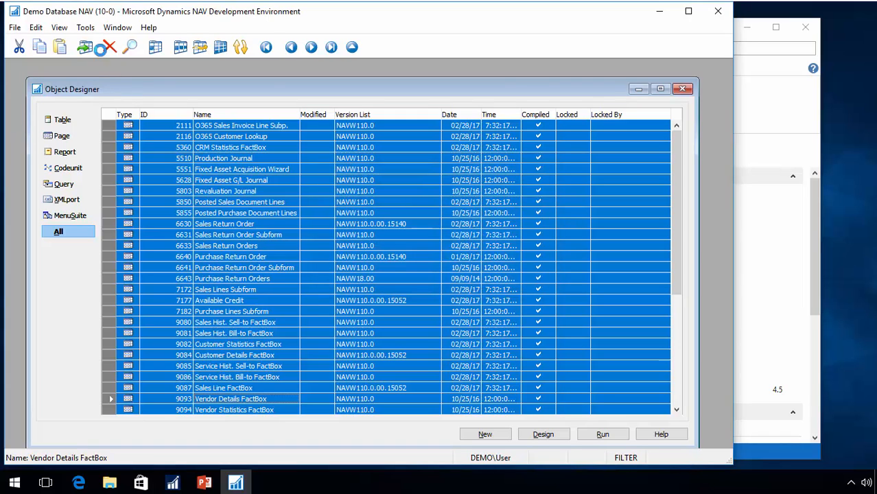
Compile the selected objects with Synchronize Schema set to Now - with validation
{"action": "left_click", "coordinate": [85, 28]}
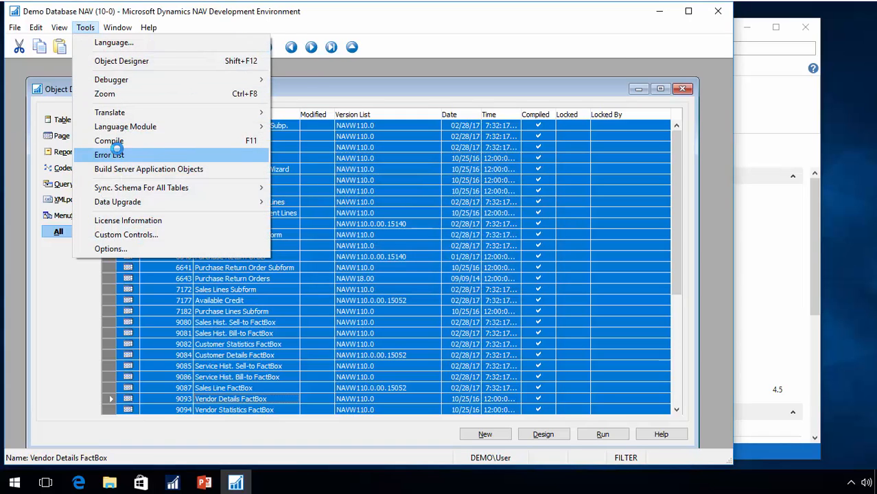
{"action": "left_click", "coordinate": [110, 140]}
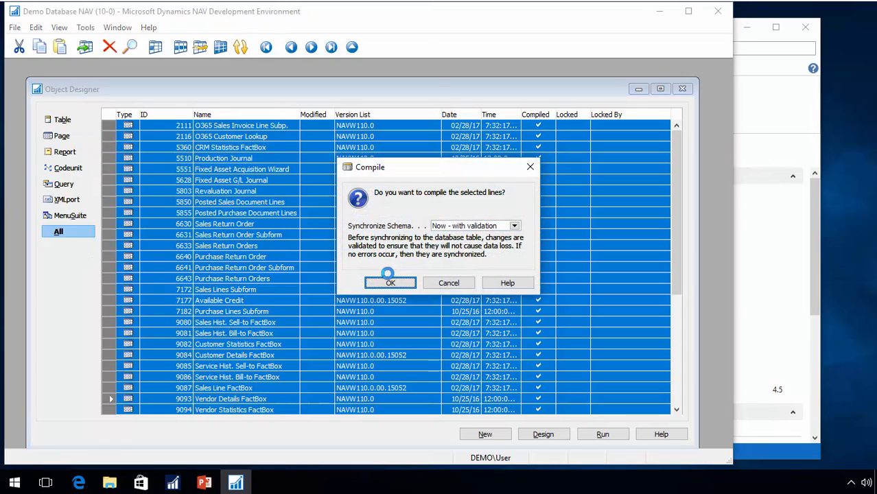
{"action": "left_click", "coordinate": [388, 281]}
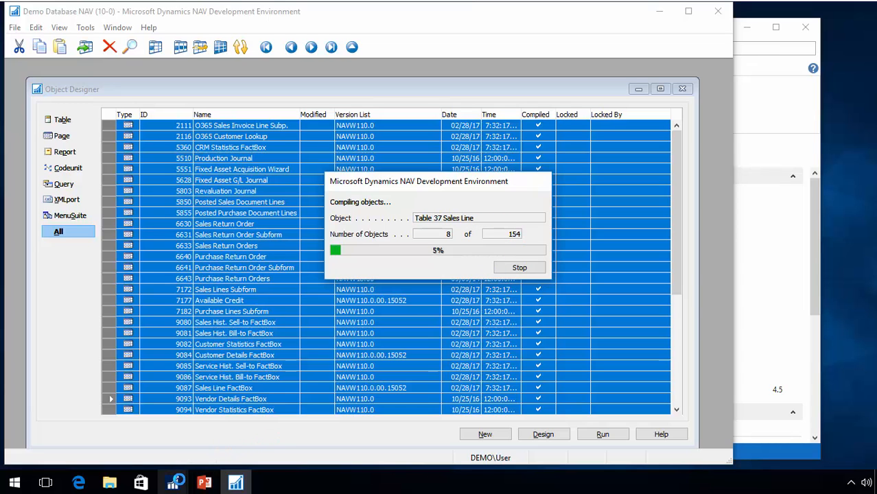
Switch to Field Level and Data Security Setup, choose C:\Temp\Install2.txt as the source code file, and implement the changes in code
{"action": "mouse_move", "coordinate": [173, 482]}
{"action": "left_click", "coordinate": [103, 432]}
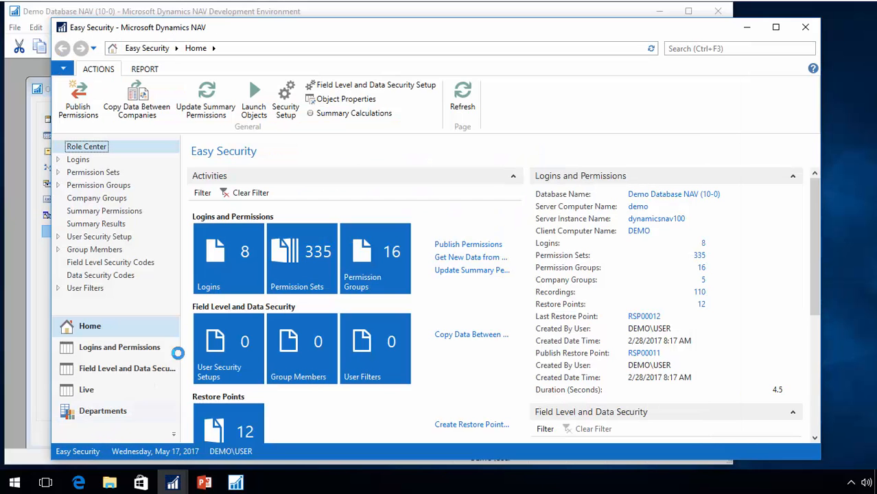
{"action": "mouse_move", "coordinate": [190, 466]}
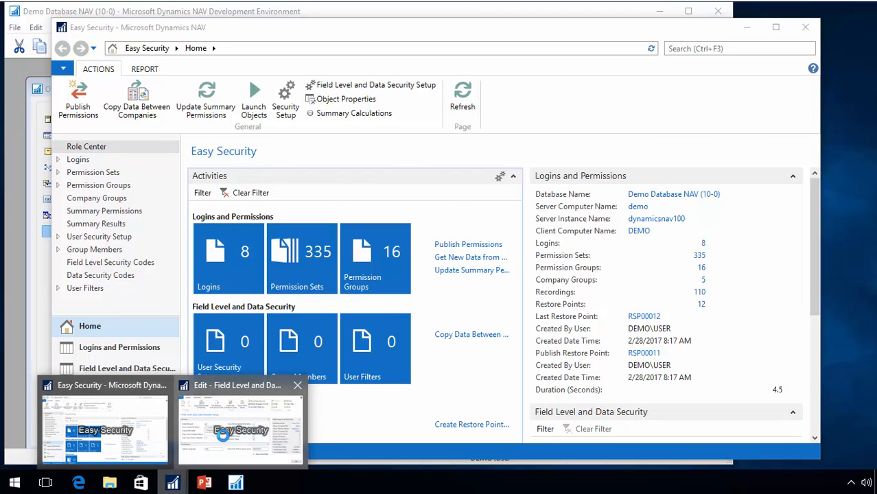
{"action": "left_click", "coordinate": [226, 432]}
{"action": "left_click", "coordinate": [270, 194]}
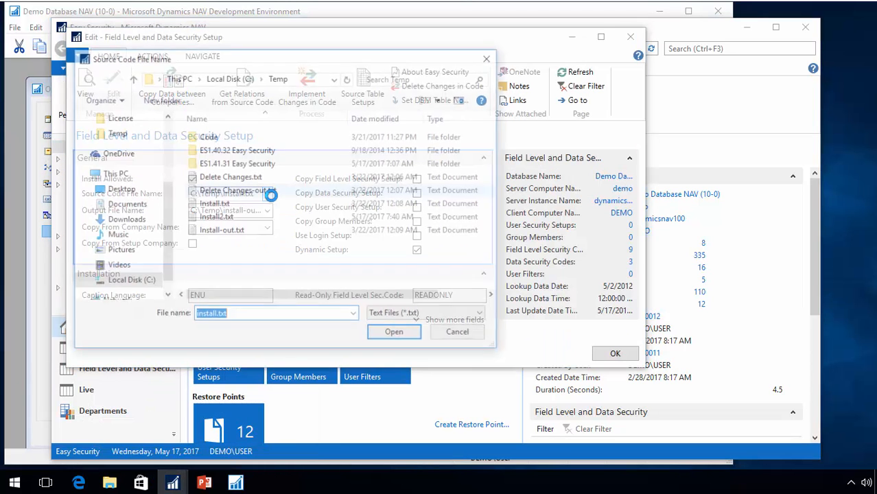
{"action": "left_click", "coordinate": [214, 217]}
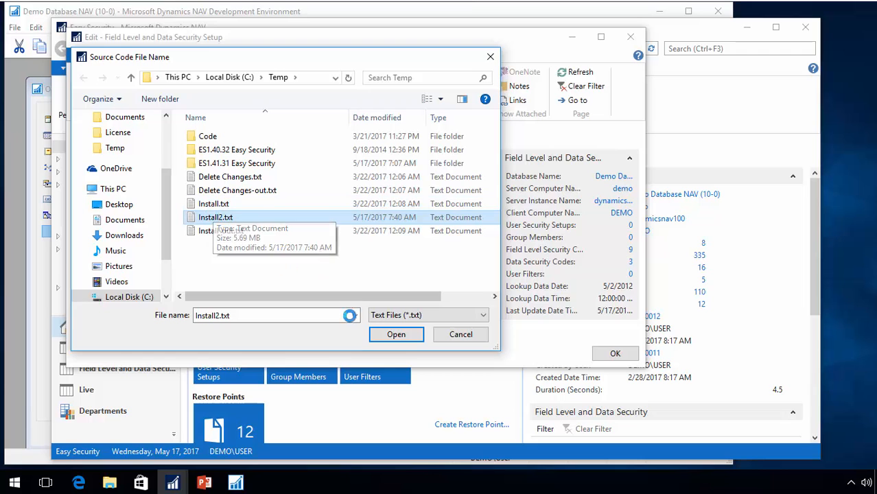
{"action": "left_click", "coordinate": [388, 334]}
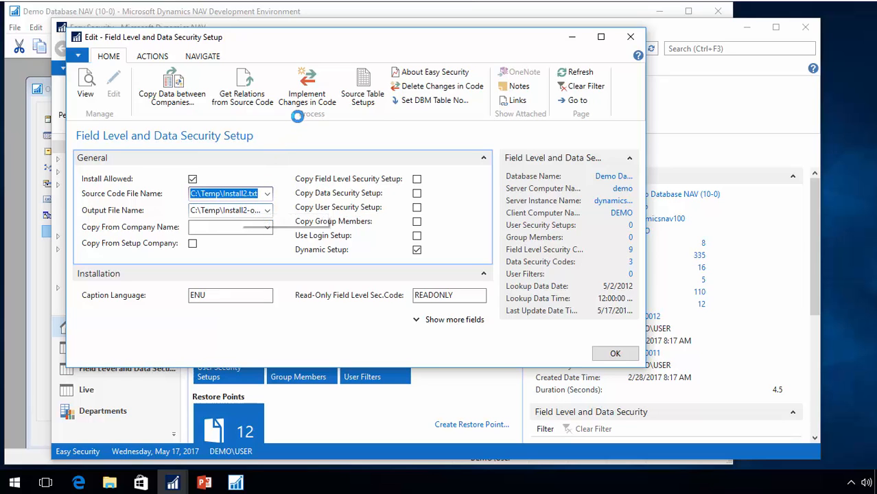
{"action": "left_click", "coordinate": [306, 86]}
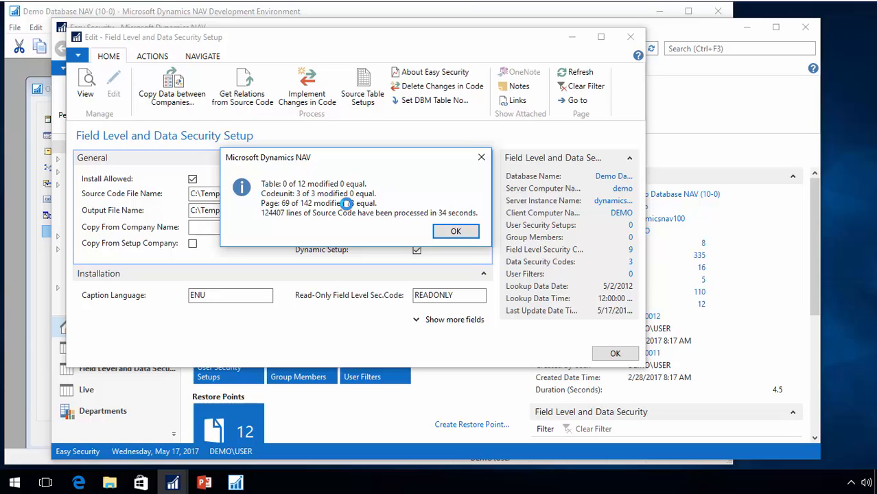
{"action": "left_click", "coordinate": [464, 233]}
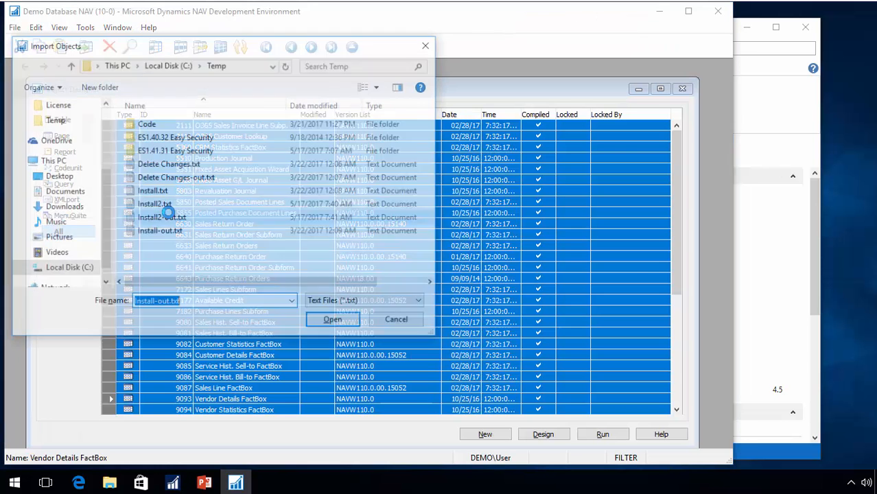
Import Install2-out.txt into the Development Environment and clear the object list's DBM Table No. filter
{"action": "left_click", "coordinate": [152, 217]}
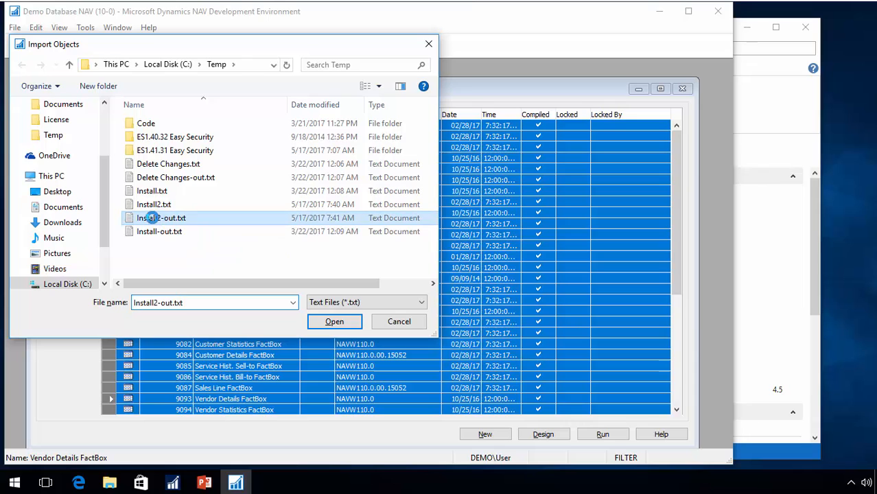
{"action": "left_click", "coordinate": [334, 321]}
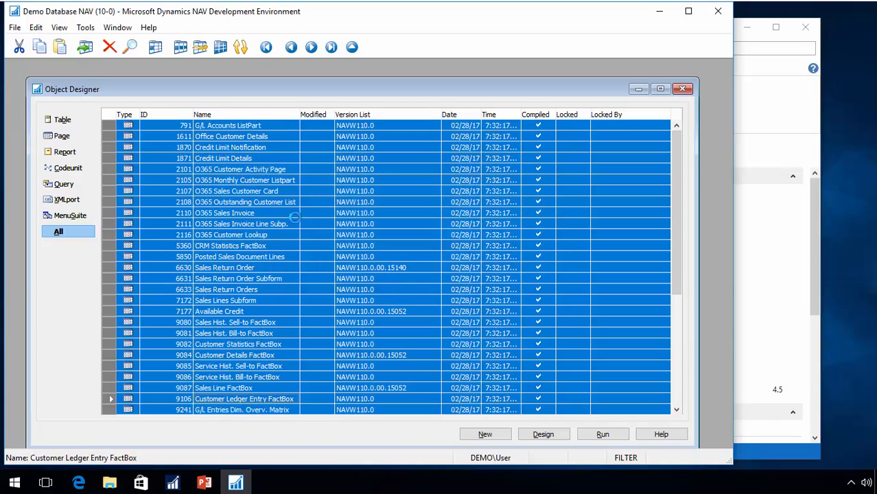
{"action": "left_click", "coordinate": [220, 48]}
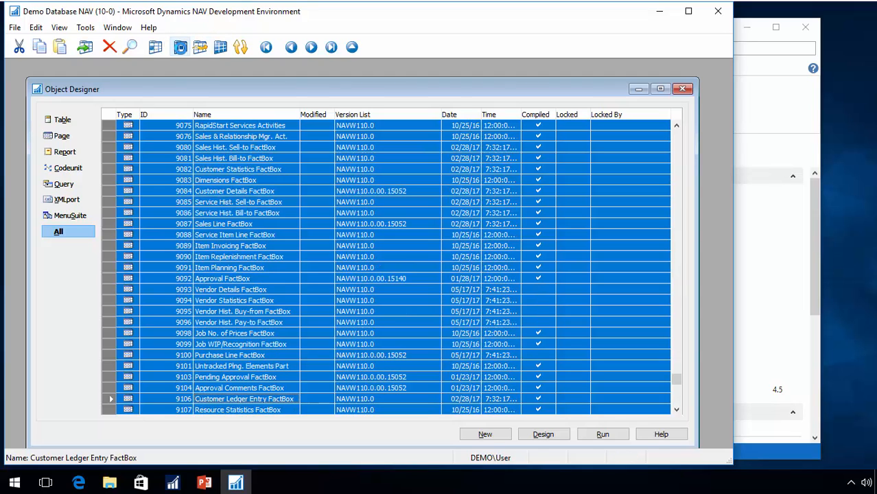
Filter the object list to objects with the Date 05/17/17
{"action": "left_click", "coordinate": [180, 47]}
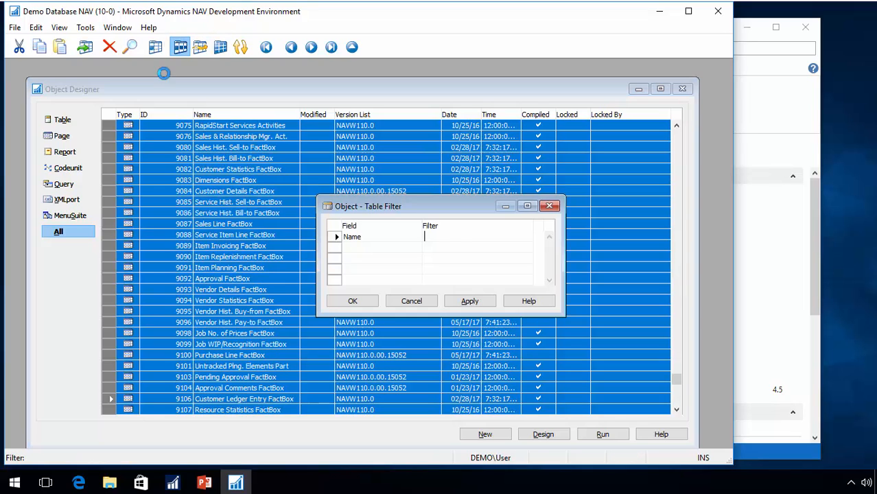
{"action": "left_click", "coordinate": [416, 236]}
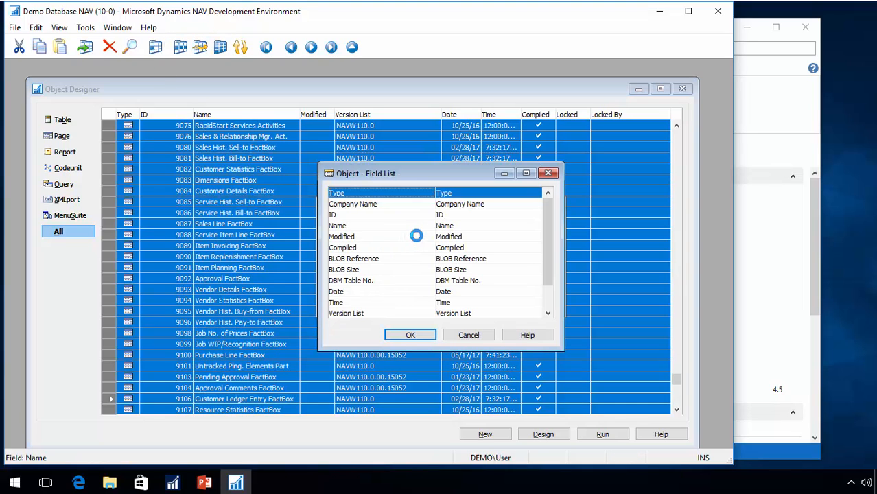
{"action": "left_click", "coordinate": [372, 291]}
{"action": "key", "text": "Return"}
{"action": "key", "text": "Tab"}
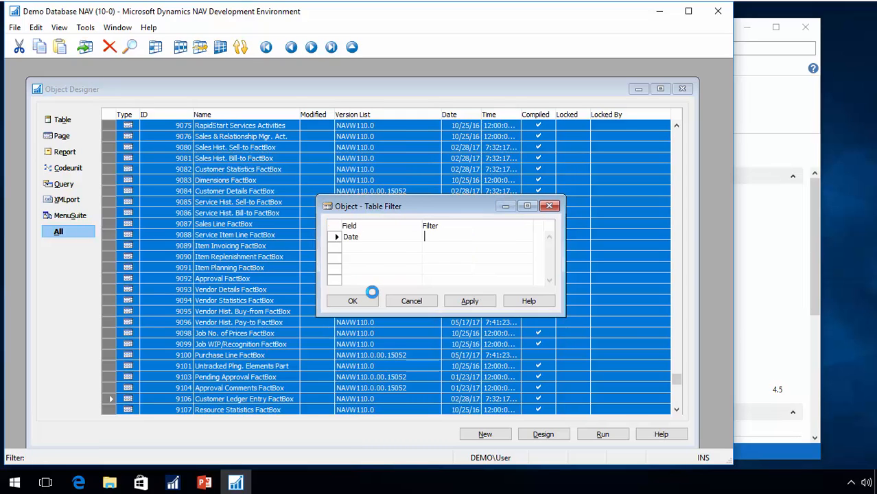
{"action": "type", "text": "05/17/17"}
{"action": "key", "text": "Return"}
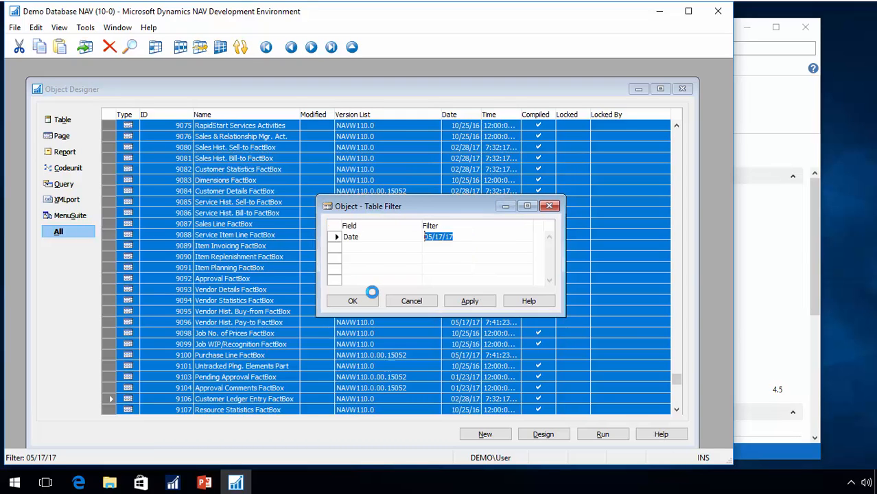
{"action": "left_click", "coordinate": [372, 294]}
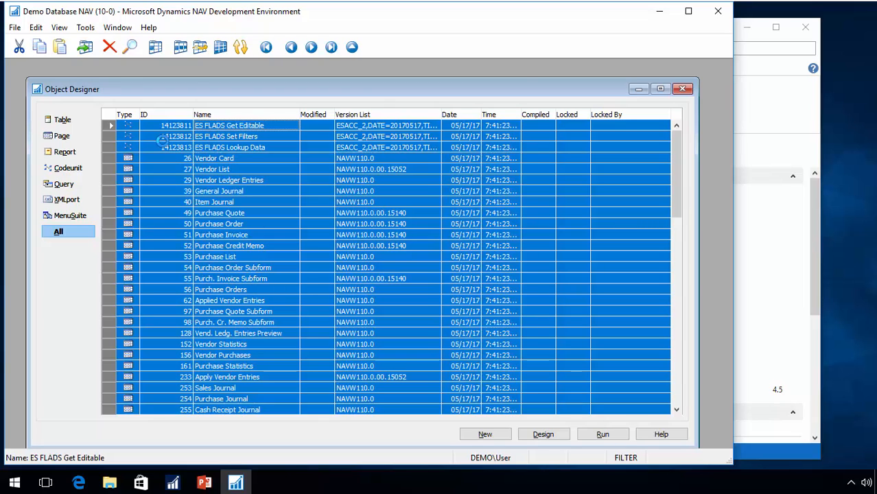
Compile all selected objects in the filtered list and confirm the compilation
{"action": "left_click", "coordinate": [87, 29]}
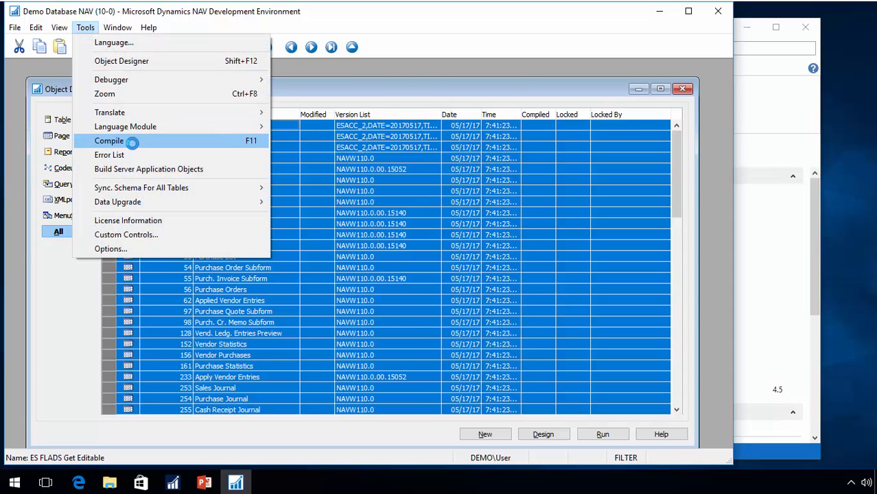
{"action": "left_click", "coordinate": [132, 142]}
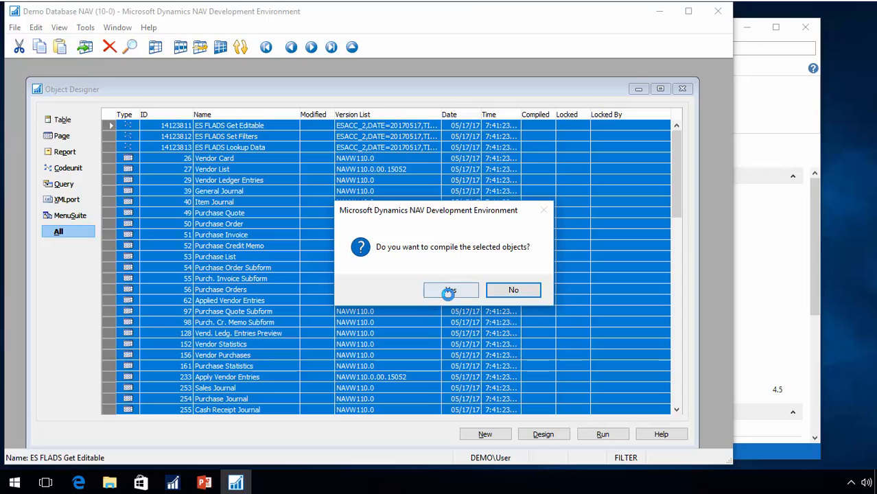
{"action": "left_click", "coordinate": [448, 291]}
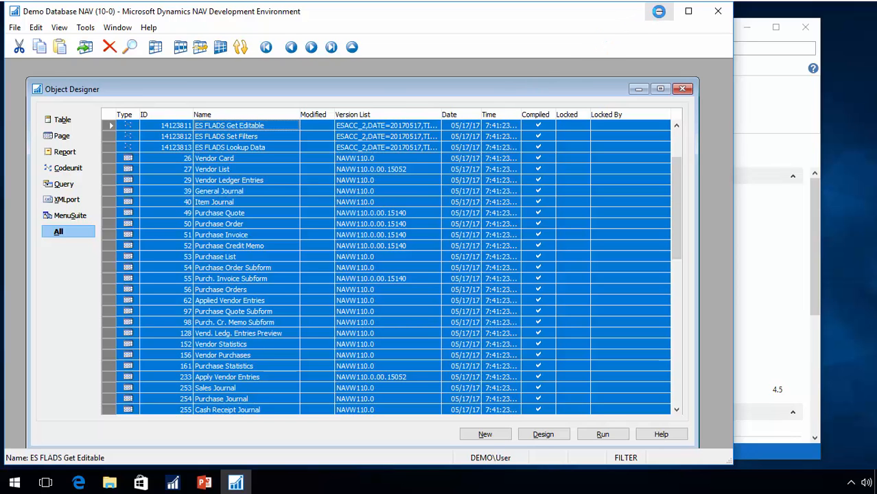
Minimize the Development Environment and open the Source Table Setups from the Field Level and Data Security Setup
{"action": "left_click", "coordinate": [659, 11]}
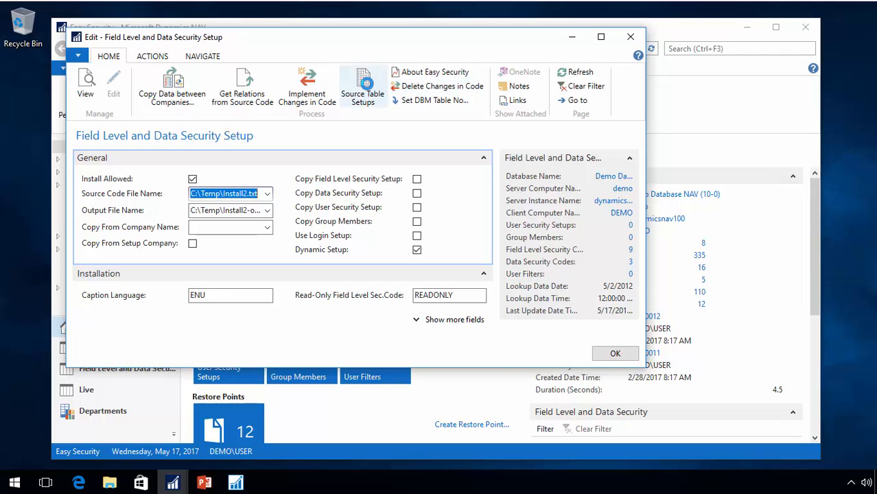
{"action": "left_click", "coordinate": [364, 85]}
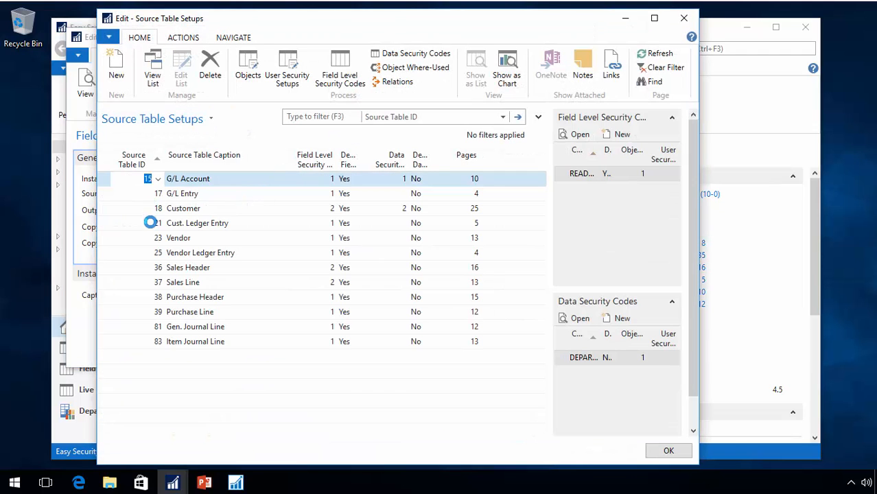